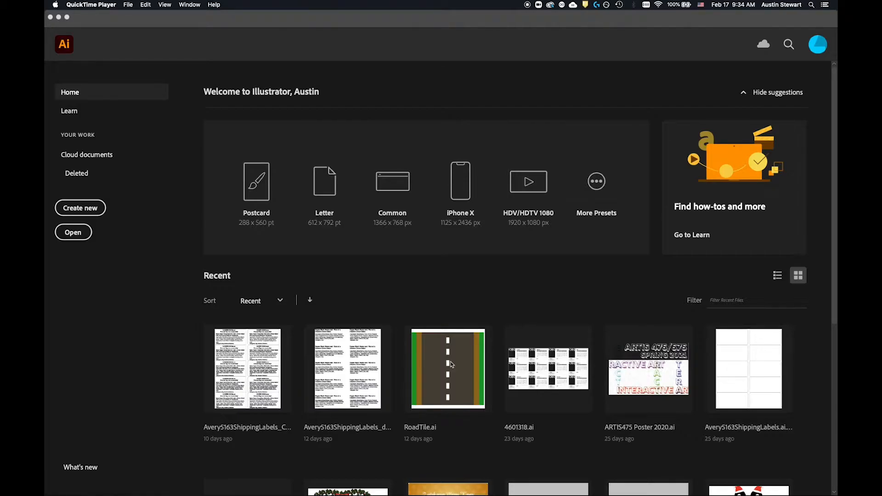
# Step: Switch to Safari and bring up the start of the Illustrator project gallery on Behance
pyautogui.press('super+Tab')
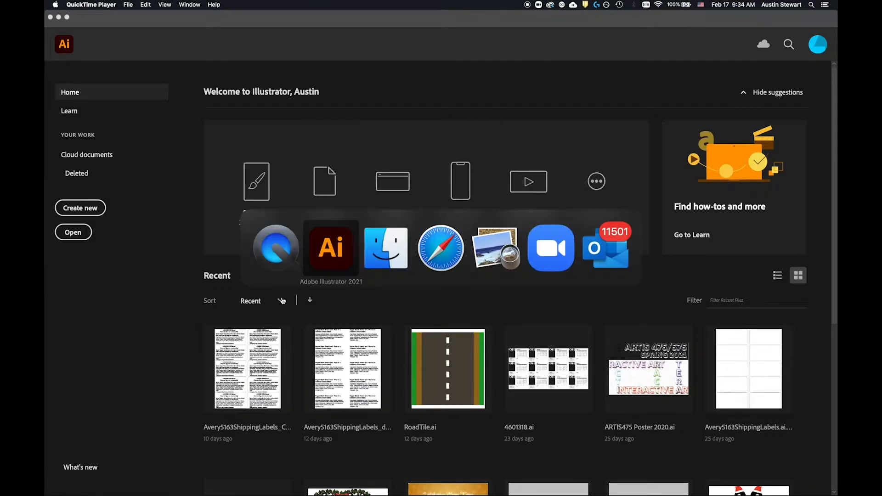
pyautogui.click(446, 259)
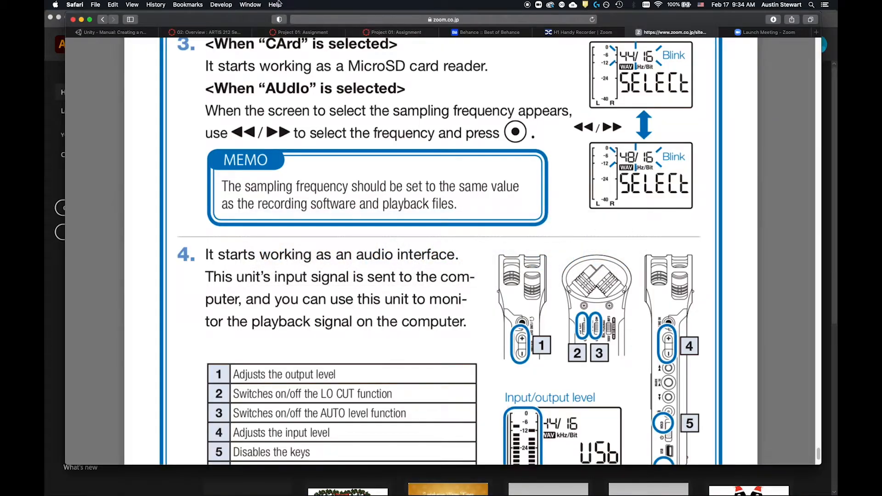
pyautogui.click(491, 32)
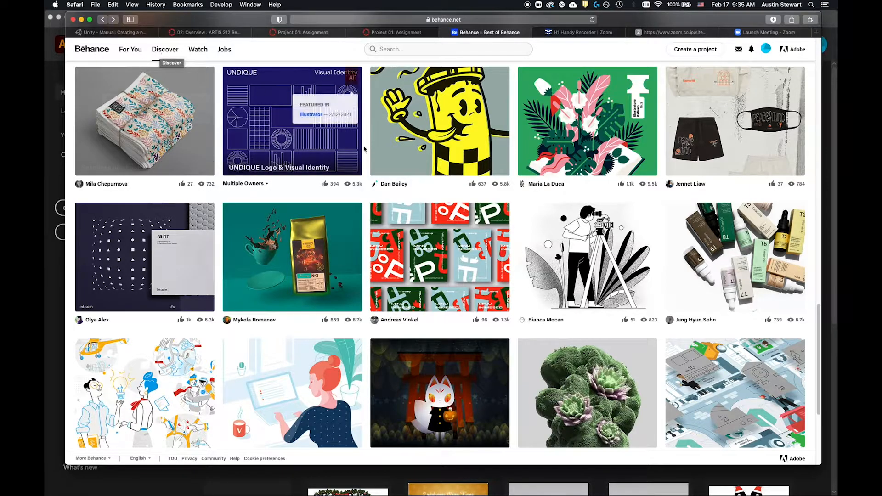
pyautogui.scroll(18, 368, 150)
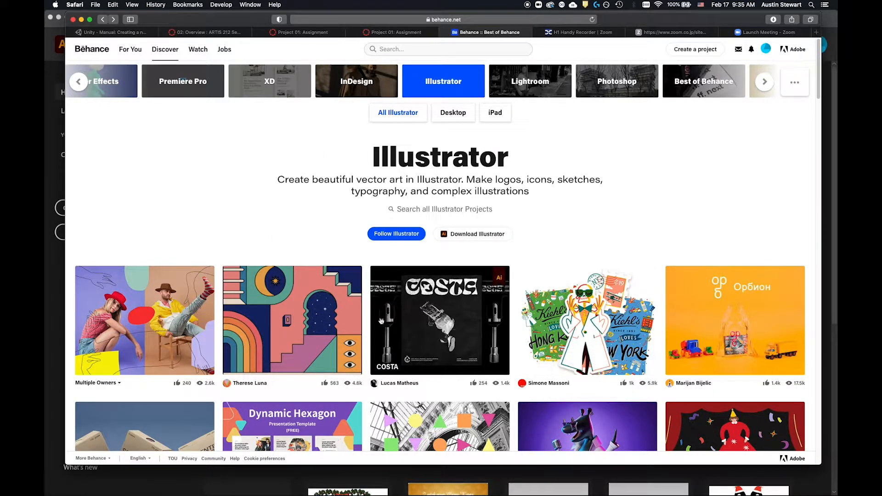
# Step: Browse the Illustrator gallery on Behance, examining the range of logos, illustrations, packaging and patterns made with vector art
pyautogui.scroll(-3, 381, 320)
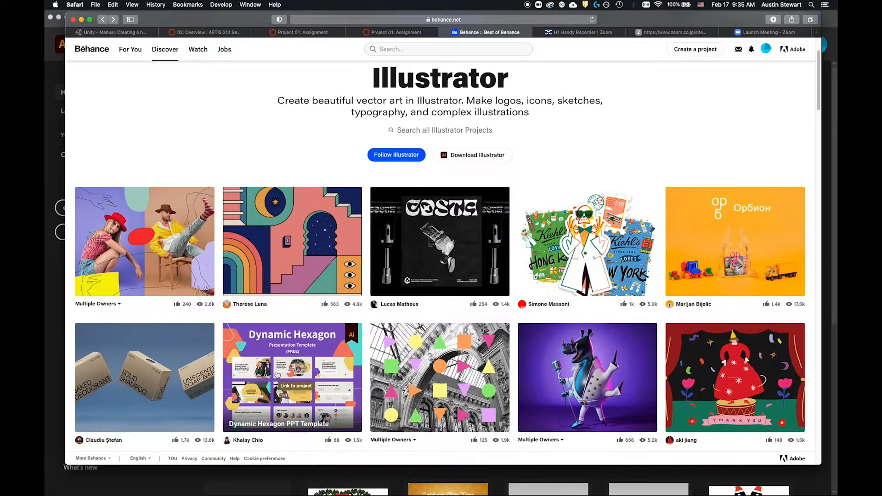
pyautogui.scroll(-3, 441, 371)
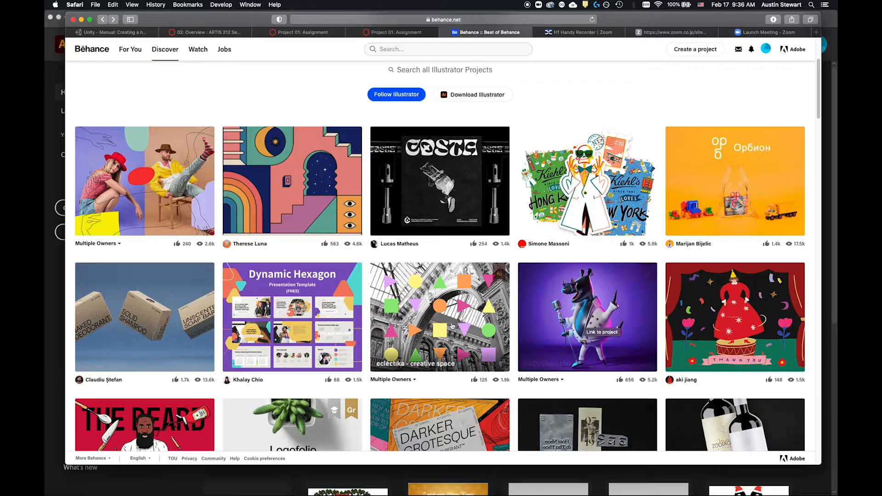
pyautogui.scroll(-3, 503, 322)
pyautogui.scroll(-3, 503, 322)
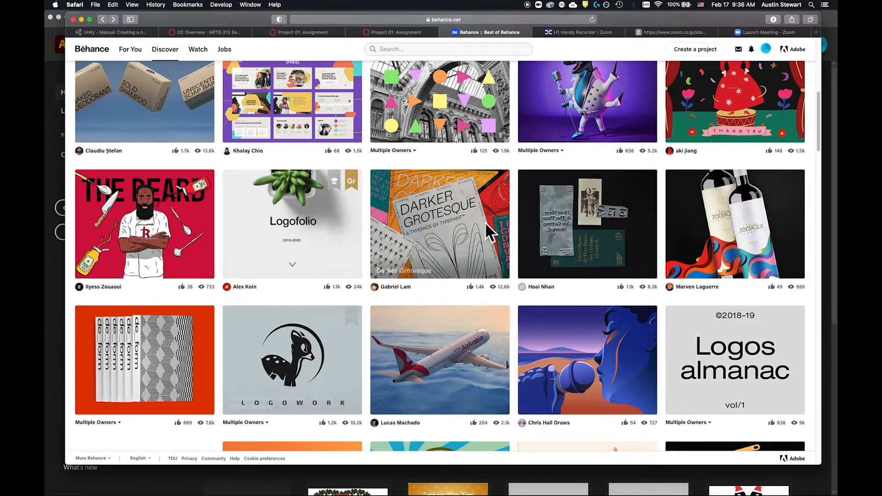
pyautogui.scroll(2, 485, 228)
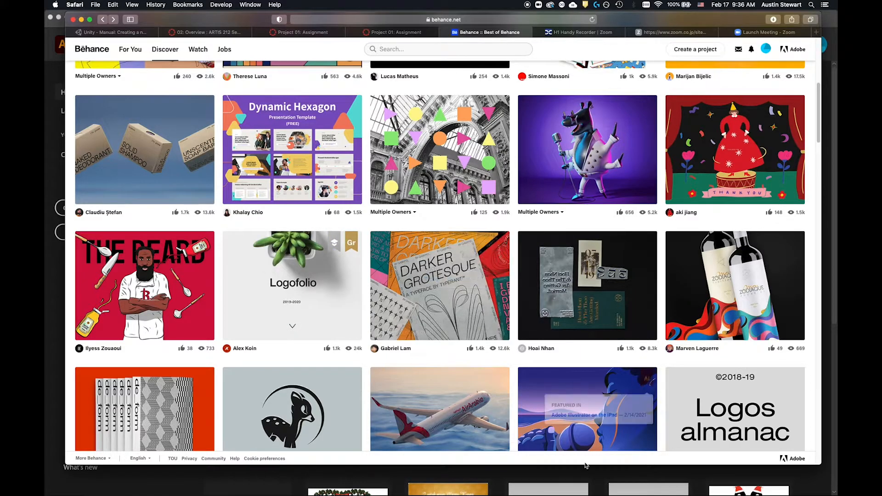
pyautogui.scroll(-3, 237, 307)
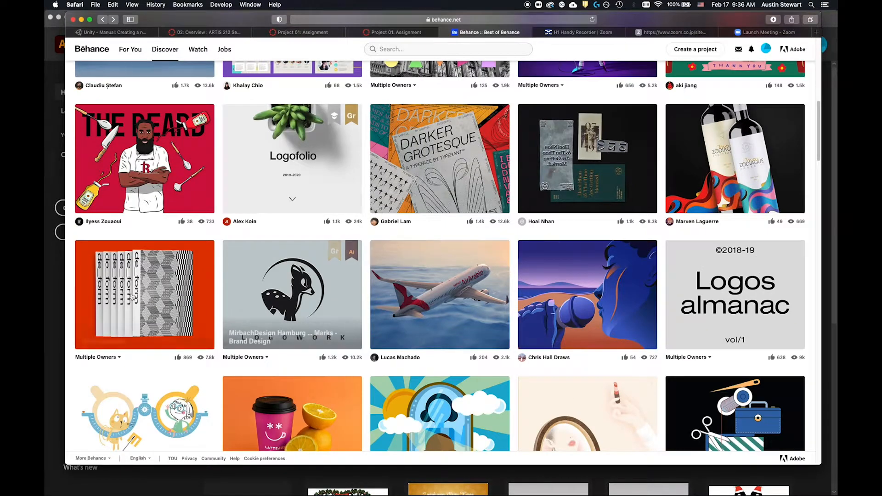
pyautogui.scroll(-4, 328, 323)
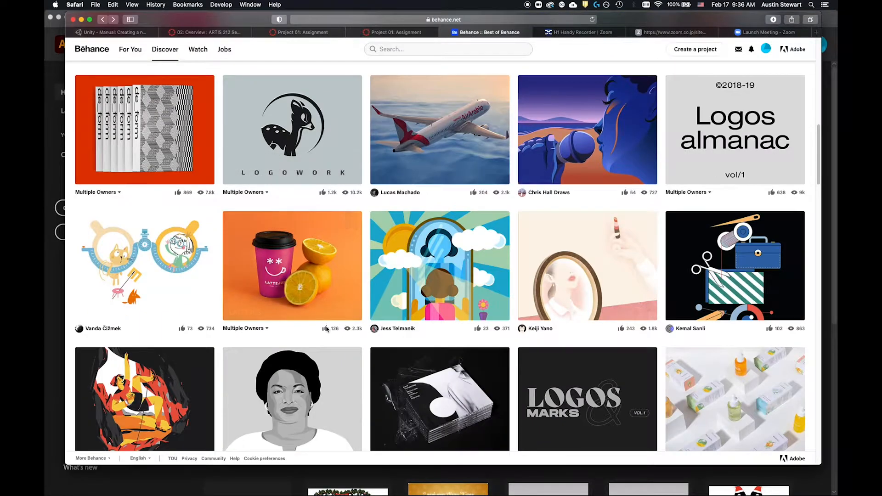
pyautogui.scroll(-3, 328, 323)
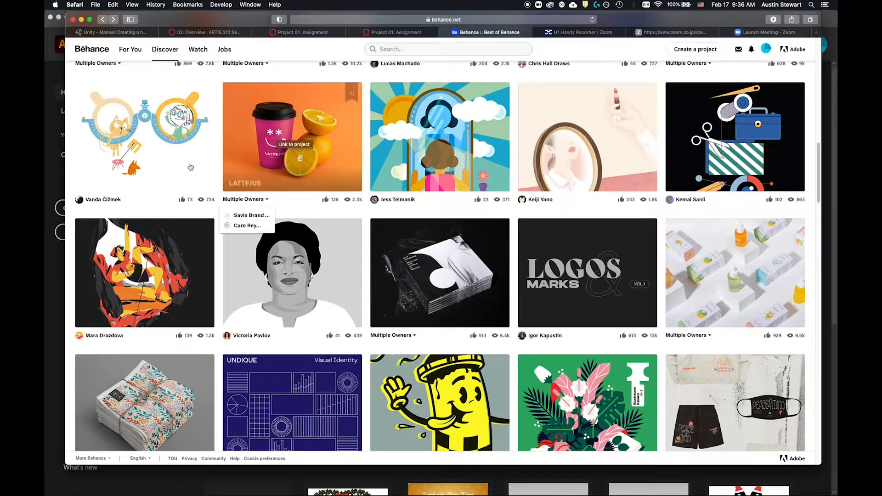
pyautogui.scroll(-5, 542, 346)
pyautogui.scroll(-8, 542, 346)
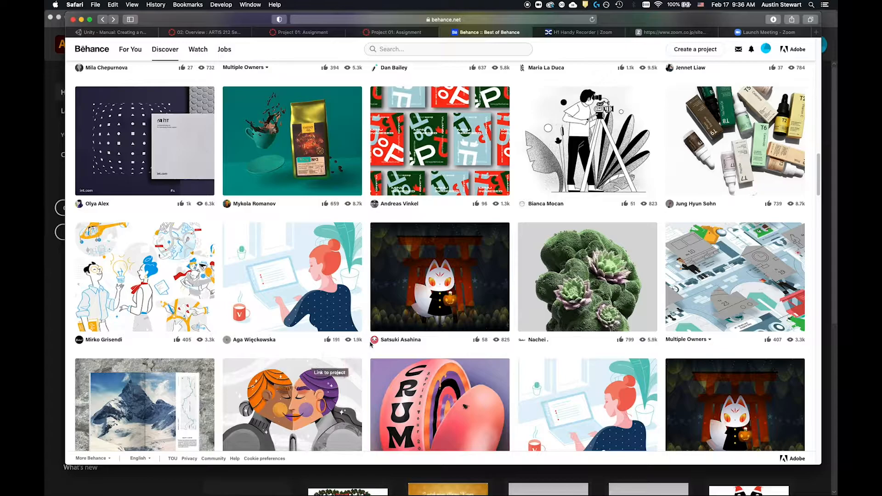
pyautogui.scroll(-3, 402, 276)
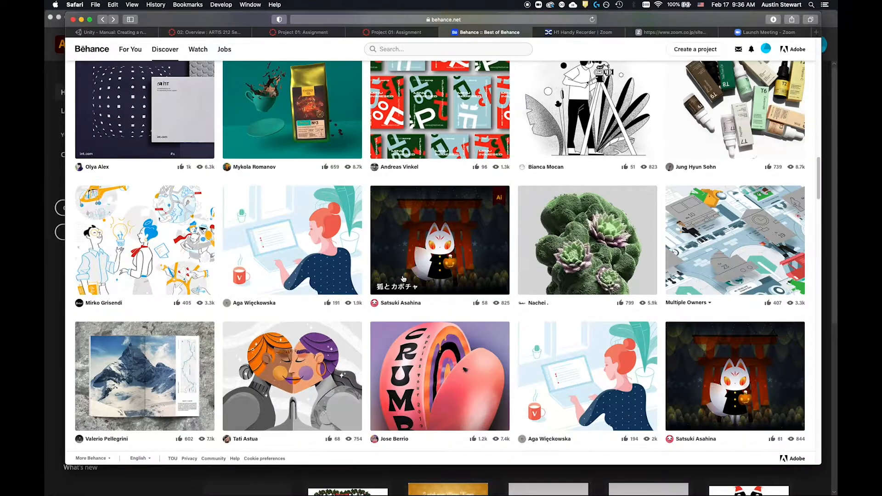
pyautogui.scroll(-8, 247, 275)
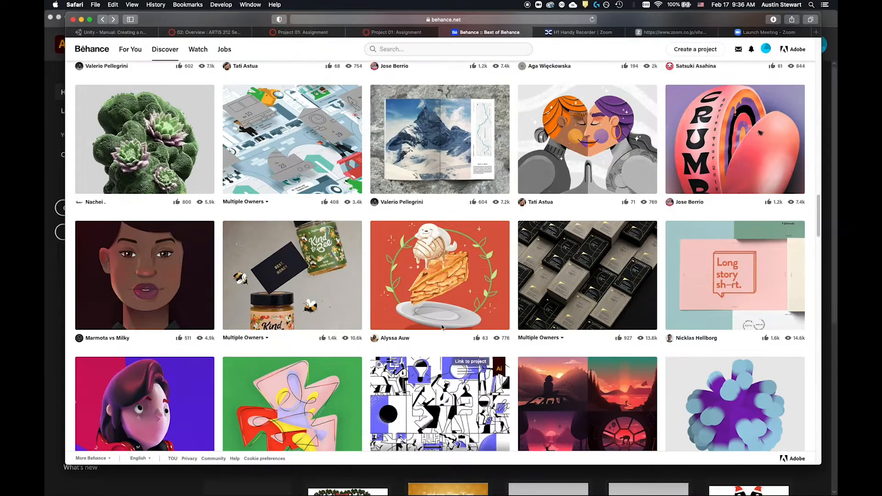
pyautogui.scroll(-8, 459, 413)
pyautogui.scroll(-5, 482, 423)
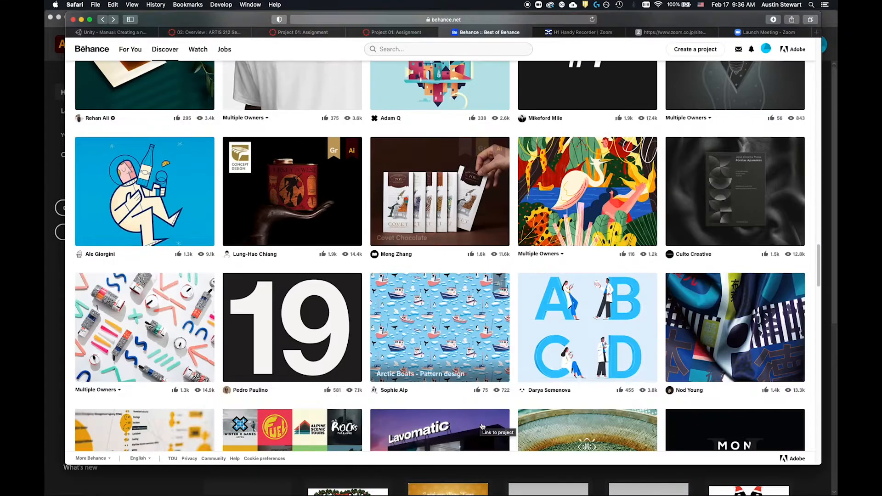
pyautogui.scroll(-4, 585, 212)
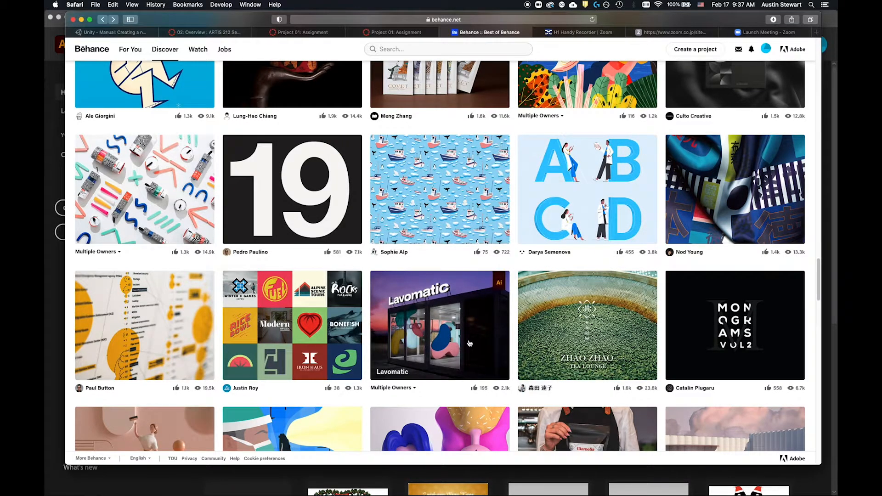
pyautogui.scroll(-10, 483, 262)
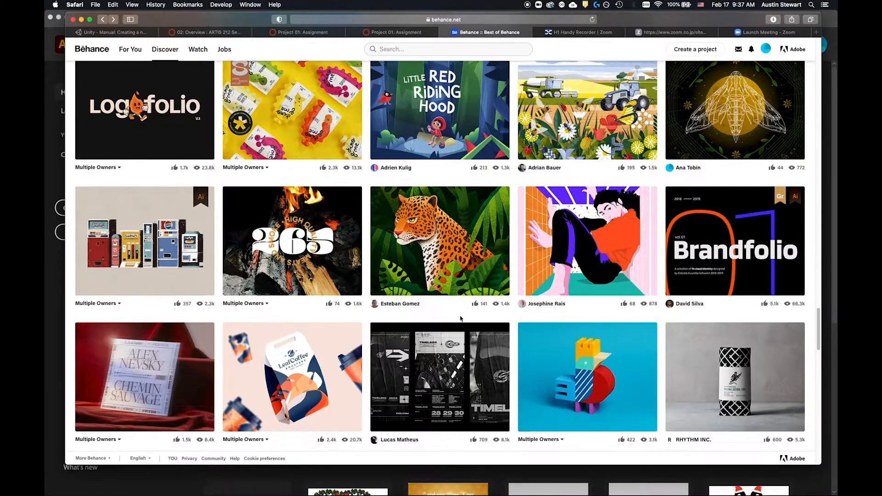
pyautogui.scroll(-4, 460, 323)
pyautogui.scroll(12, 461, 323)
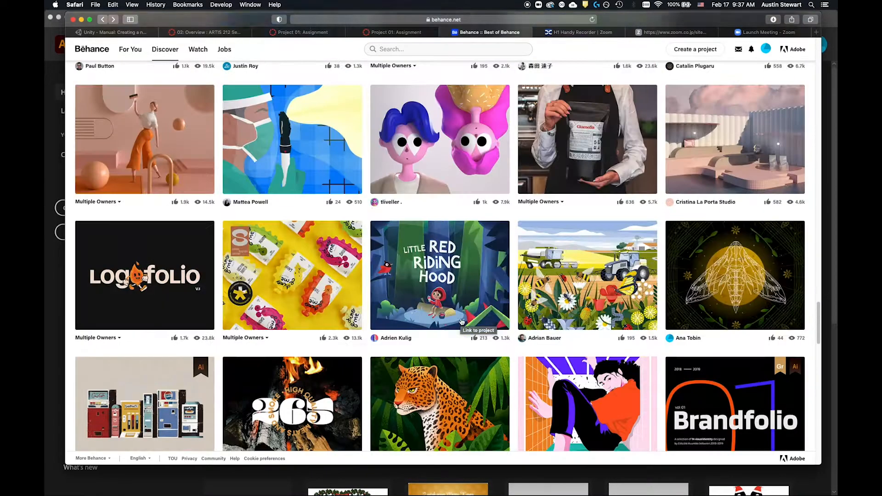
pyautogui.scroll(8, 461, 323)
pyautogui.scroll(15, 461, 323)
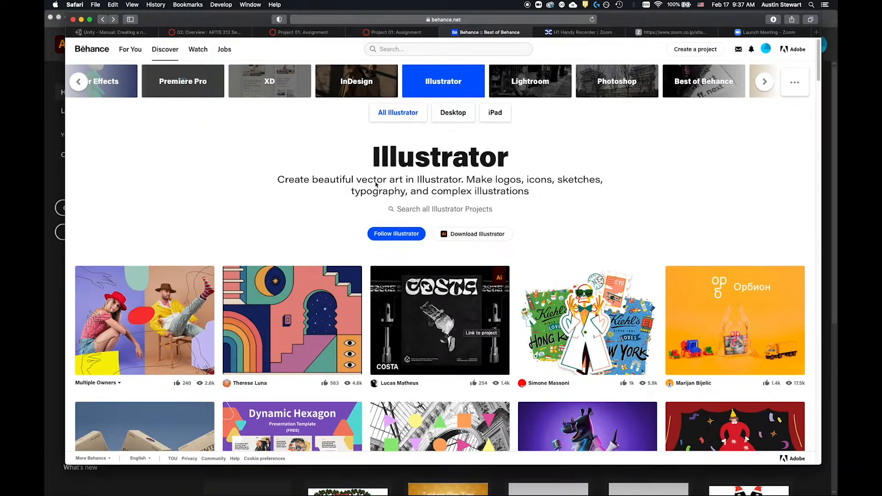
# Step: Switch to Illustrator and start setting up a new document
pyautogui.press('super+Tab')
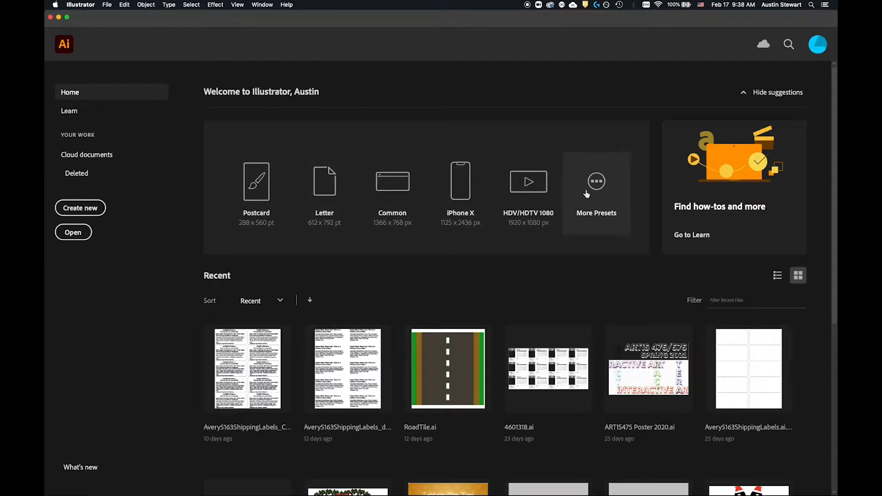
pyautogui.click(75, 209)
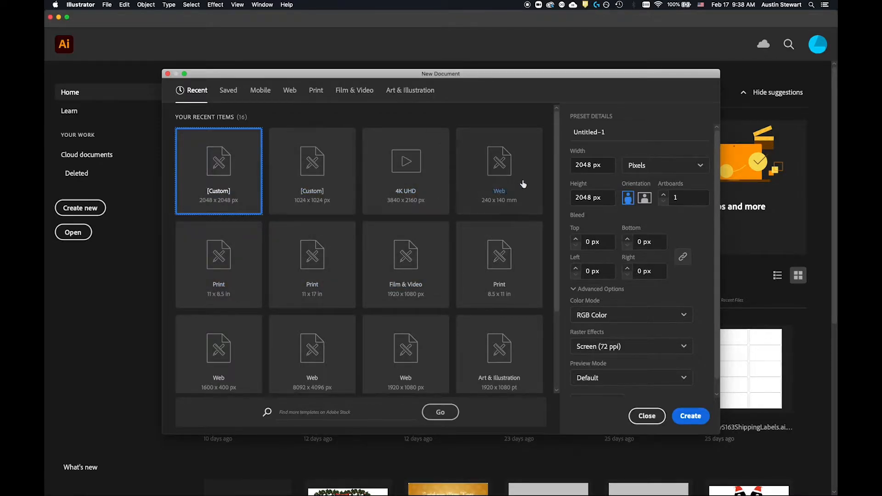
# Step: Compare the size, colour mode and raster resolution settings of the 1920 x 1080 px Web and 11 x 17 in Print presets
pyautogui.click(304, 173)
pyautogui.click(410, 370)
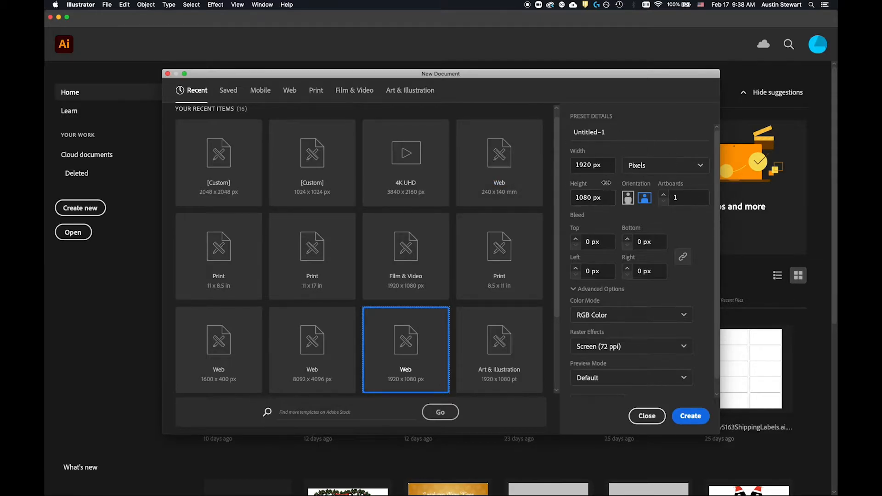
pyautogui.moveTo(601, 166); pyautogui.dragTo(556, 164)
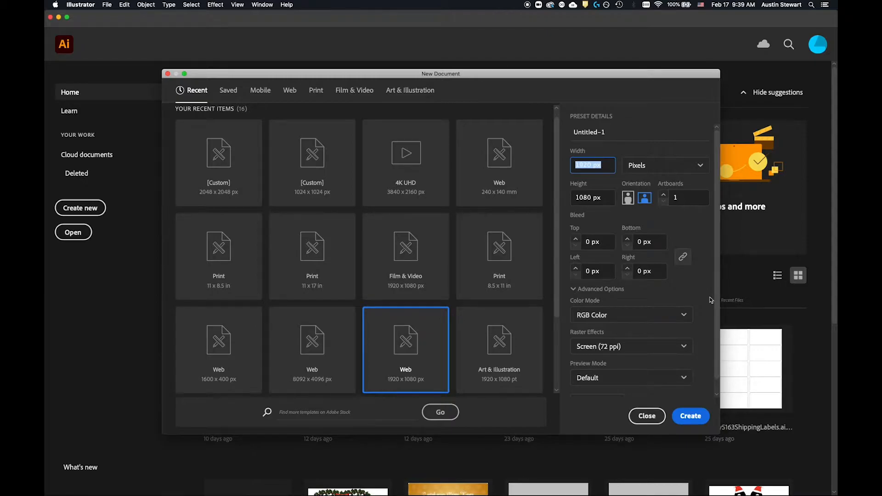
pyautogui.scroll(-1, 717, 299)
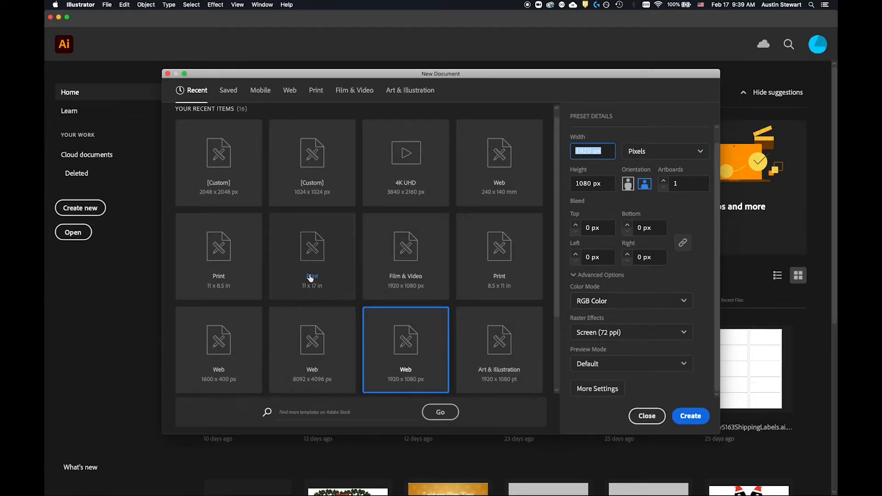
pyautogui.click(308, 254)
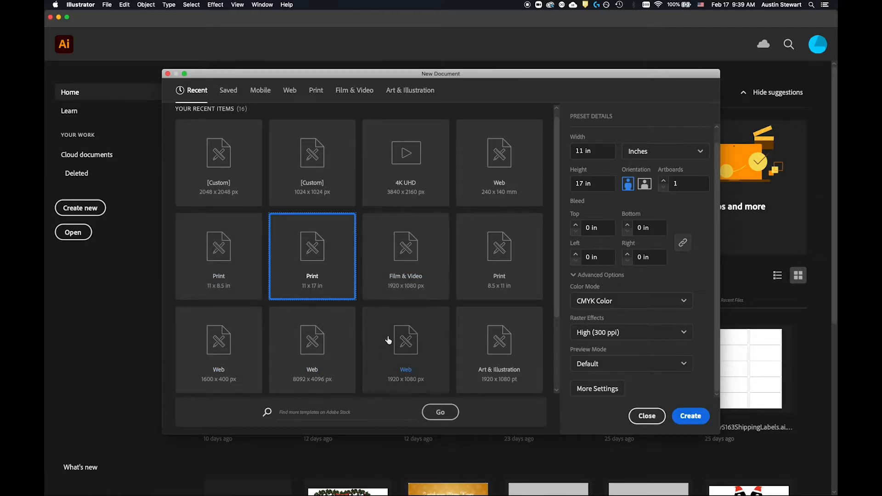
pyautogui.click(406, 349)
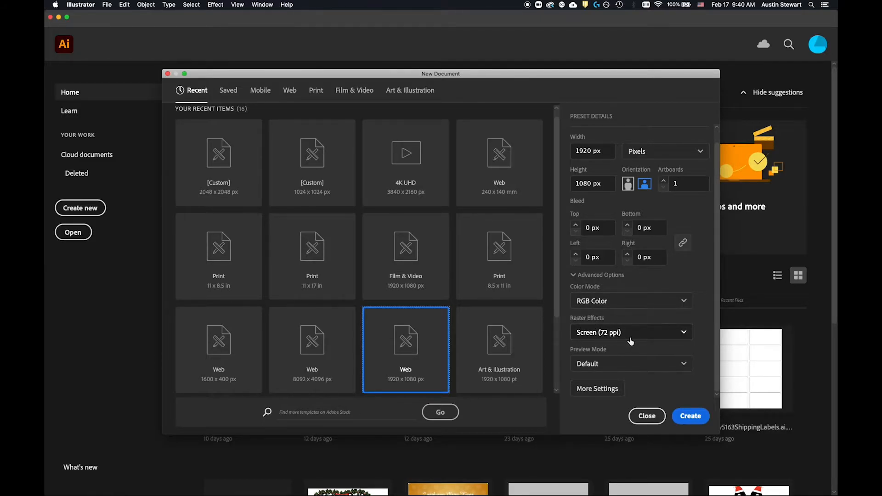
pyautogui.click(683, 334)
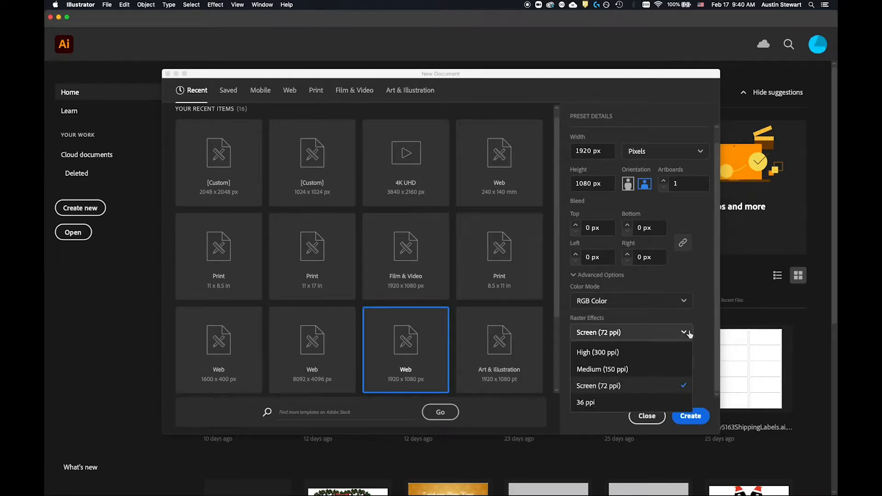
pyautogui.click(685, 335)
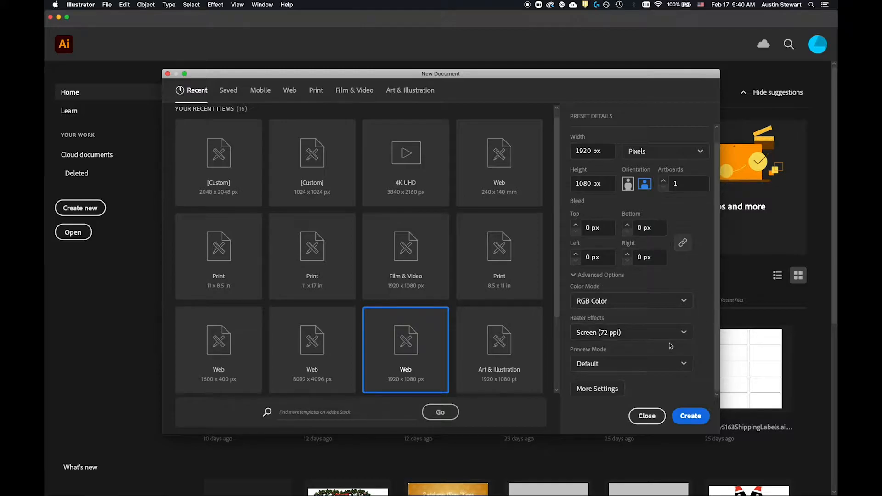
# Step: Create a new document from the recent custom 2048 x 2048 px preset
pyautogui.click(212, 157)
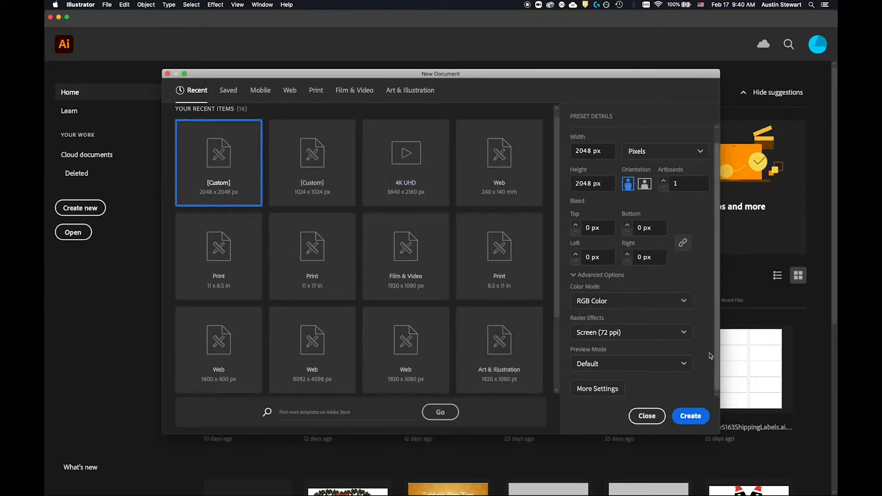
pyautogui.click(687, 415)
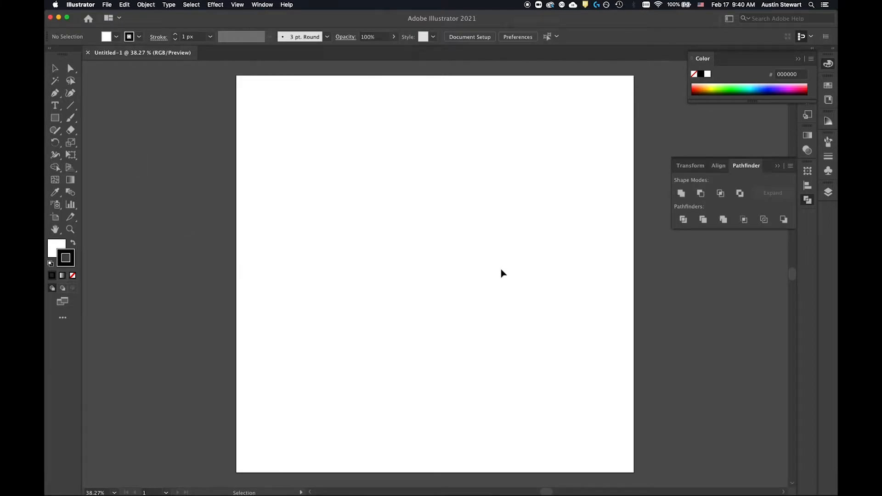
# Step: Switch to the Essentials workspace and collapse the expanded Pathfinder and Color panels
pyautogui.click(778, 167)
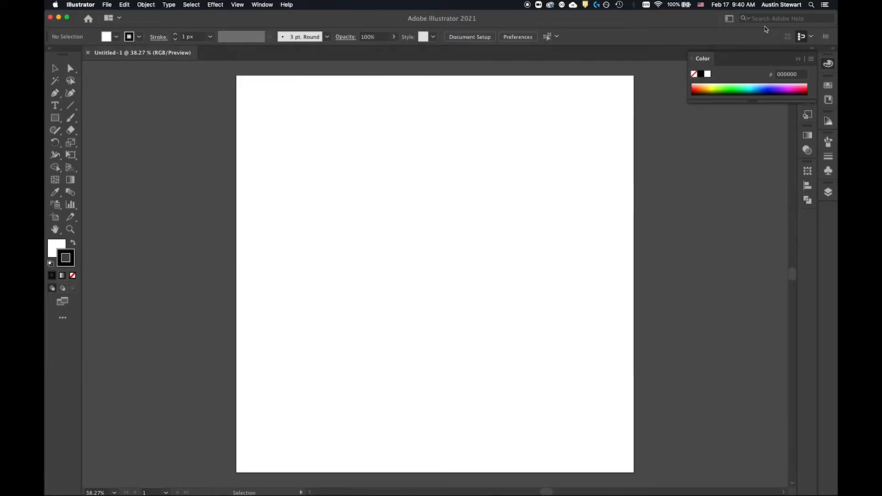
pyautogui.click(798, 59)
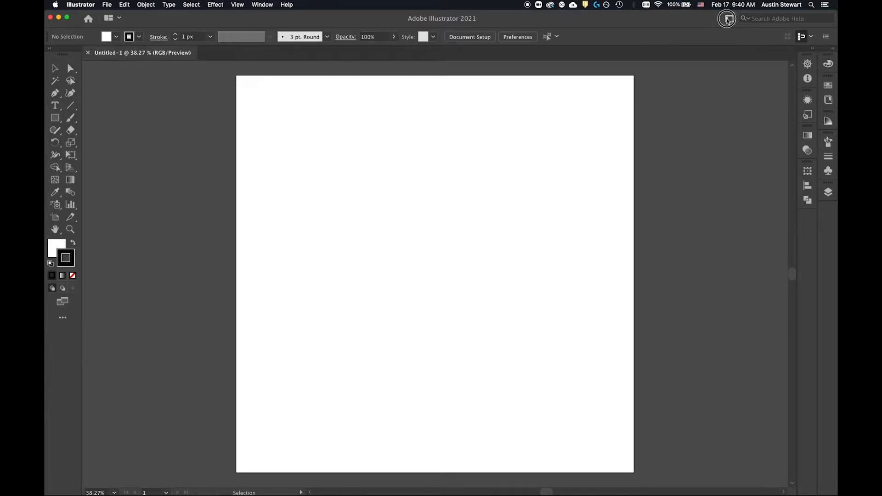
pyautogui.click(729, 19)
pyautogui.click(744, 37)
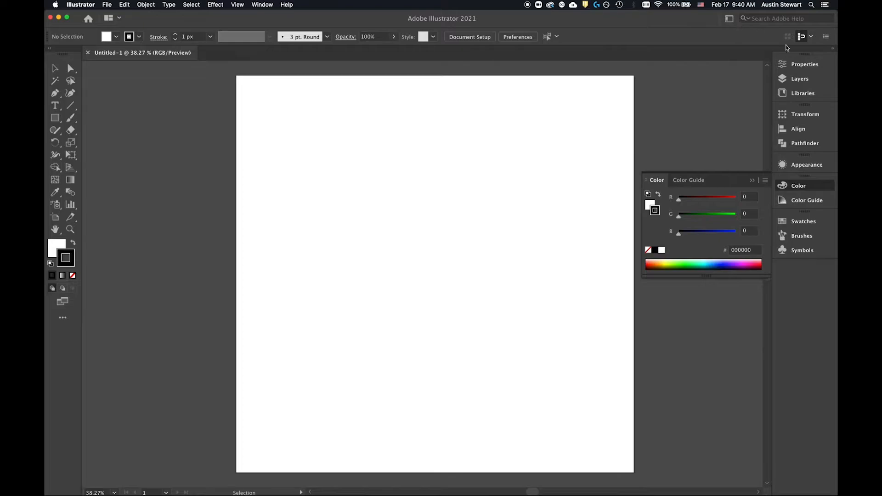
pyautogui.click(752, 180)
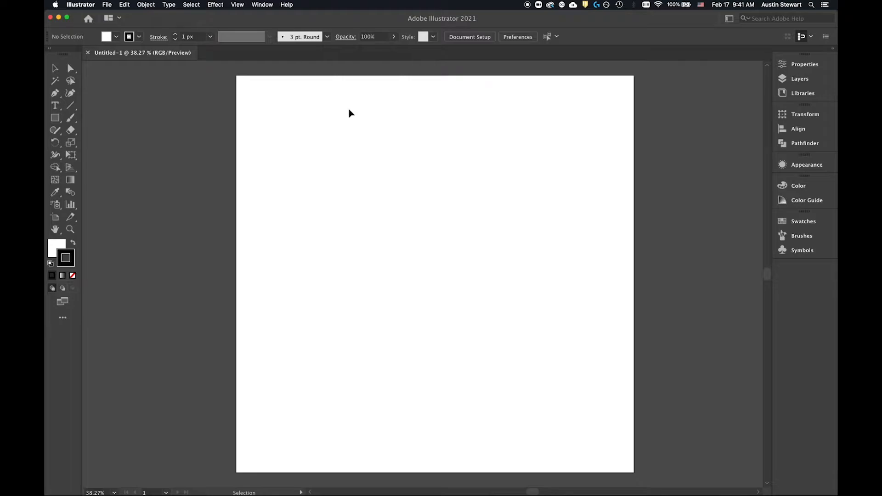
# Step: Preview the Painting workspace's arrangement and return to the Essentials workspace
pyautogui.click(729, 18)
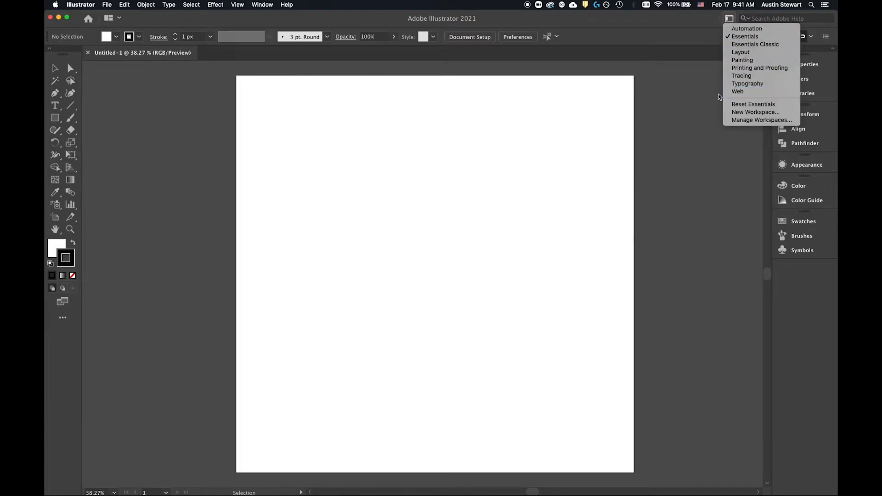
pyautogui.click(749, 61)
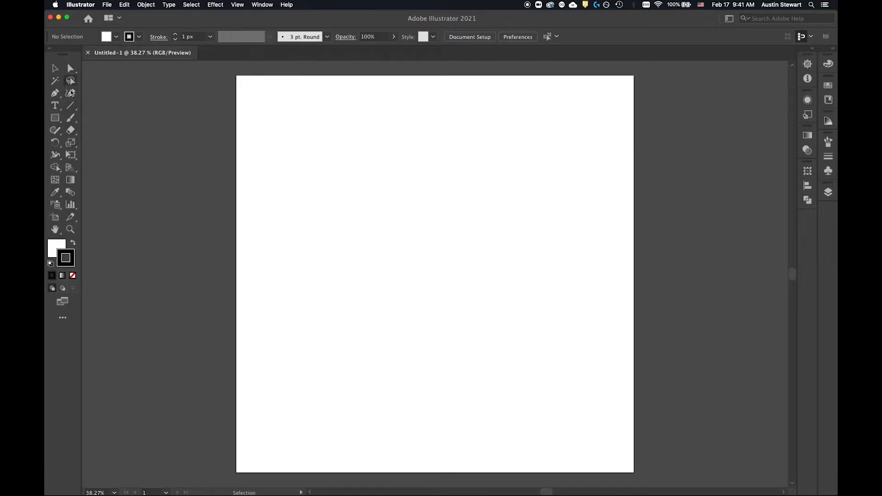
pyautogui.click(729, 19)
pyautogui.click(749, 33)
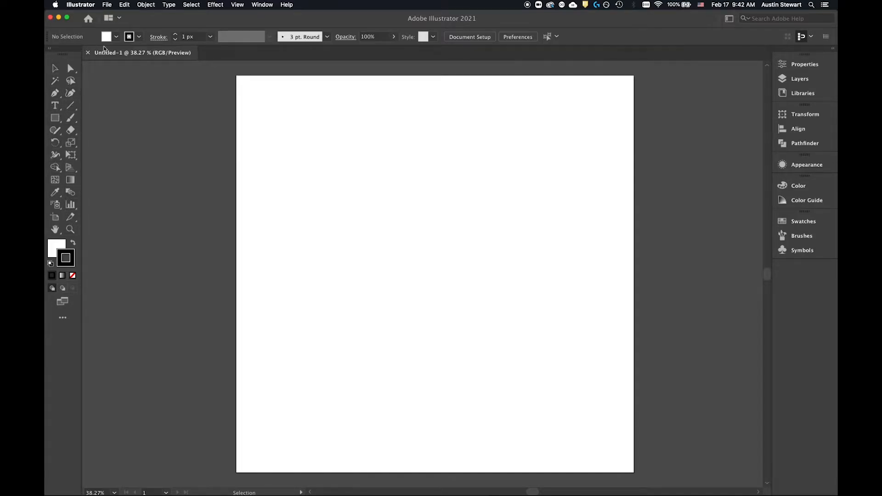
# Step: Look through the document Properties, the Layers list and the Libraries, ending on the document Properties
pyautogui.click(803, 67)
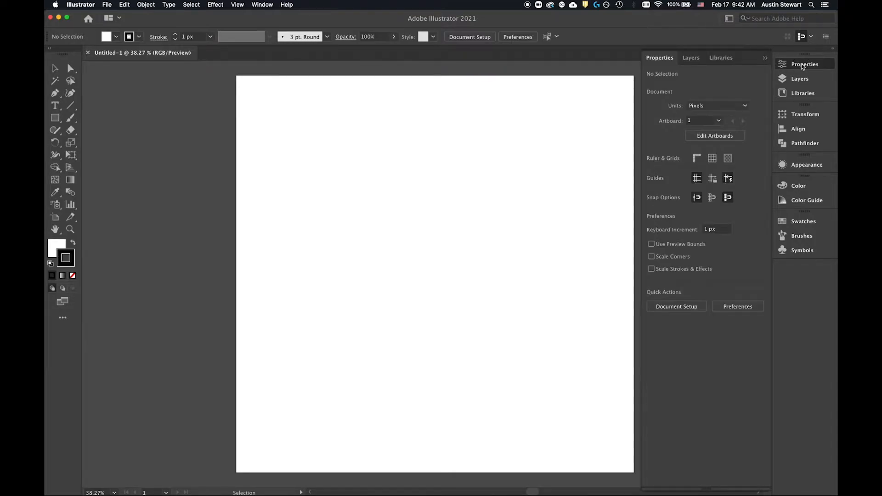
pyautogui.click(691, 59)
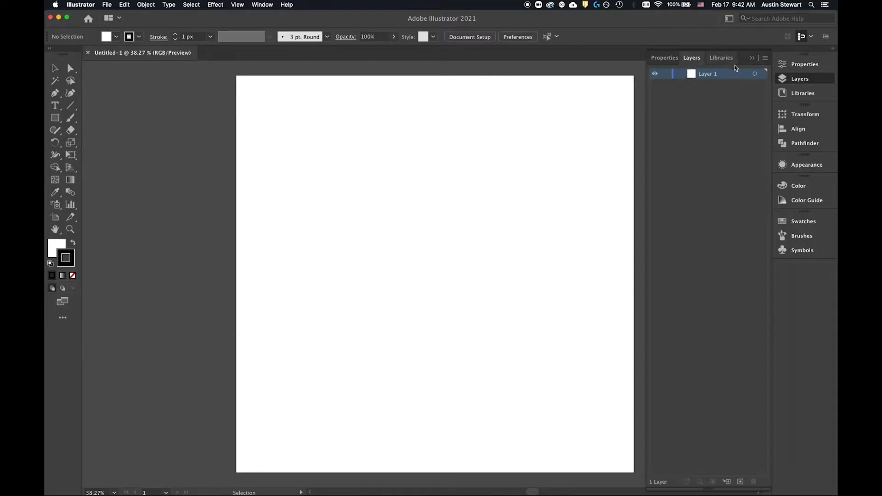
pyautogui.click(715, 58)
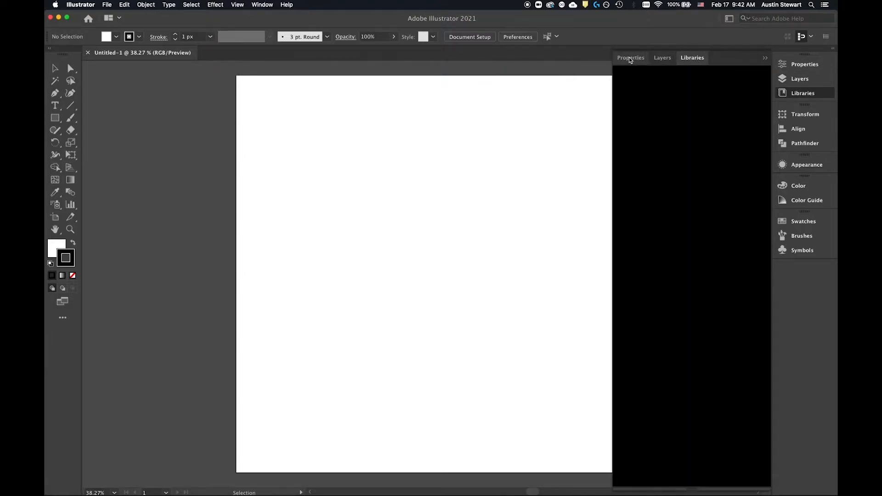
pyautogui.click(631, 58)
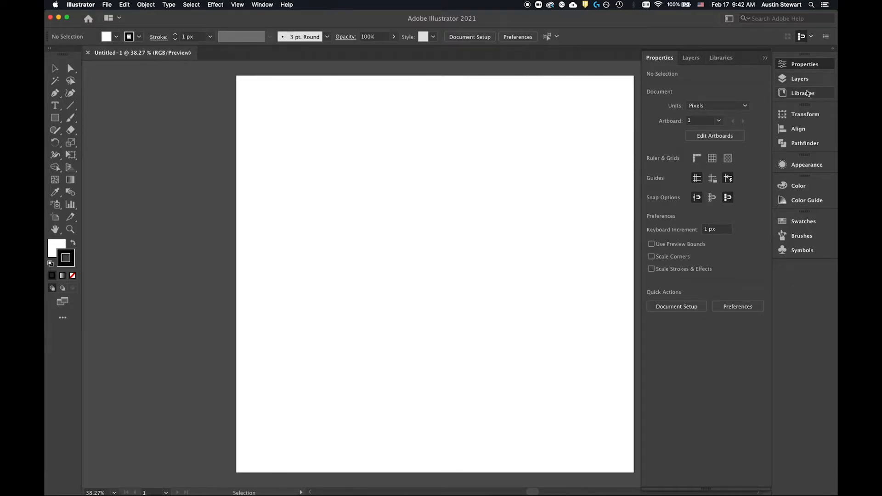
# Step: Examine the Transform, Appearance, Color, Swatches and Brushes controls, and collapse them again
pyautogui.click(807, 115)
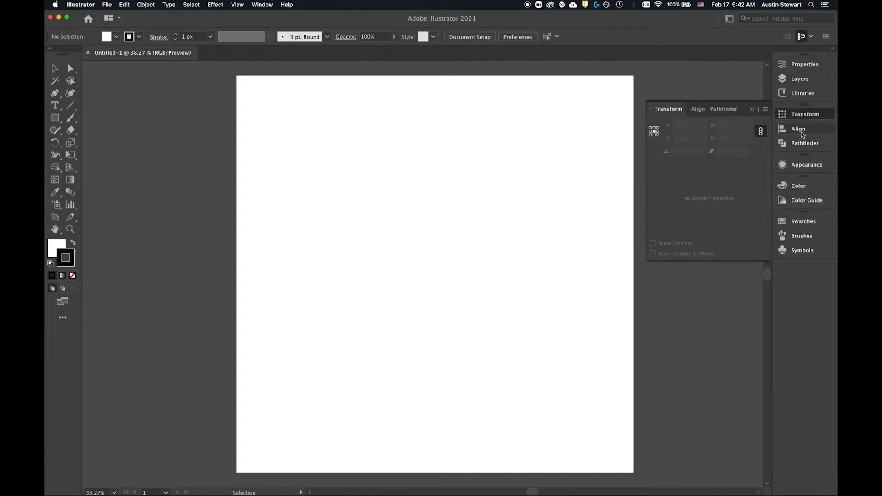
pyautogui.click(805, 166)
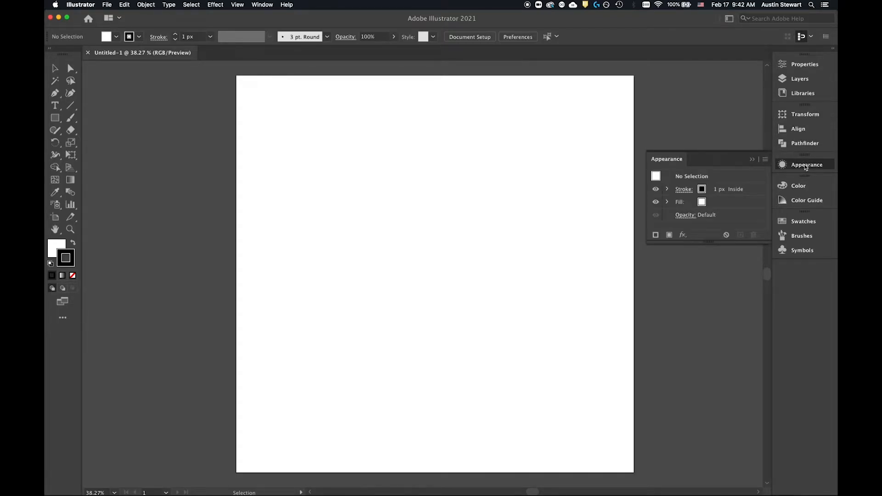
pyautogui.click(789, 189)
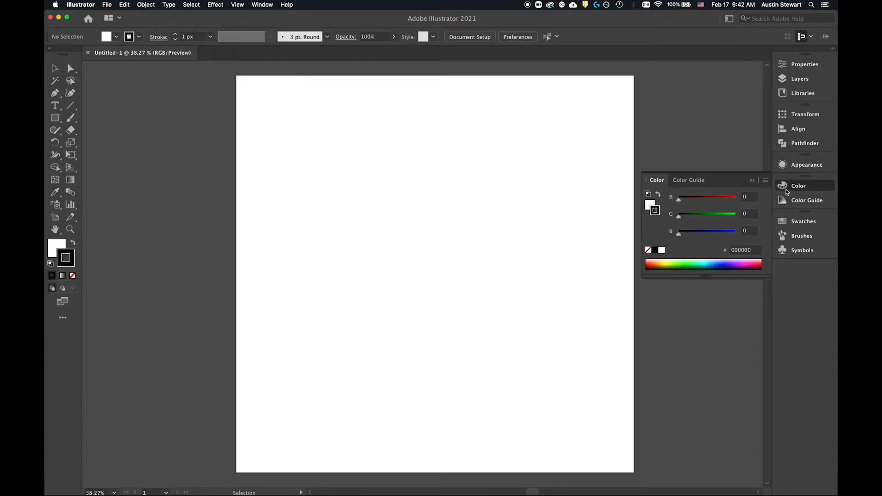
pyautogui.click(795, 222)
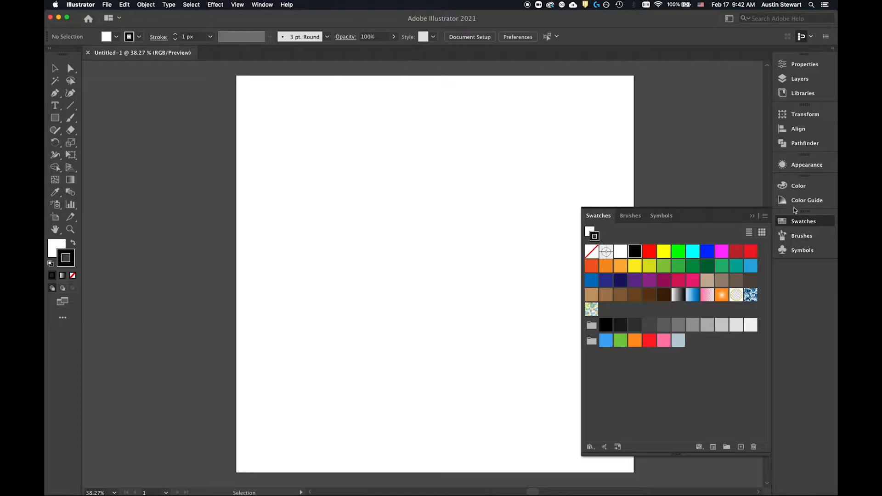
pyautogui.click(635, 220)
pyautogui.click(601, 217)
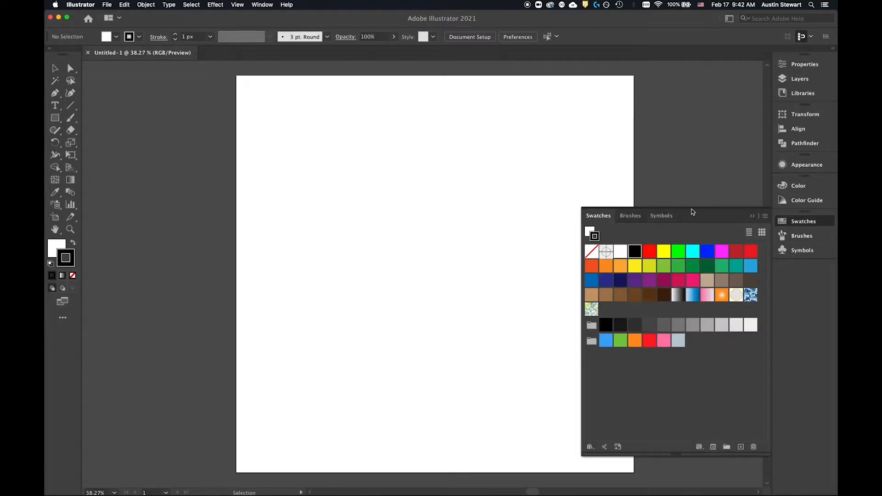
pyautogui.click(752, 217)
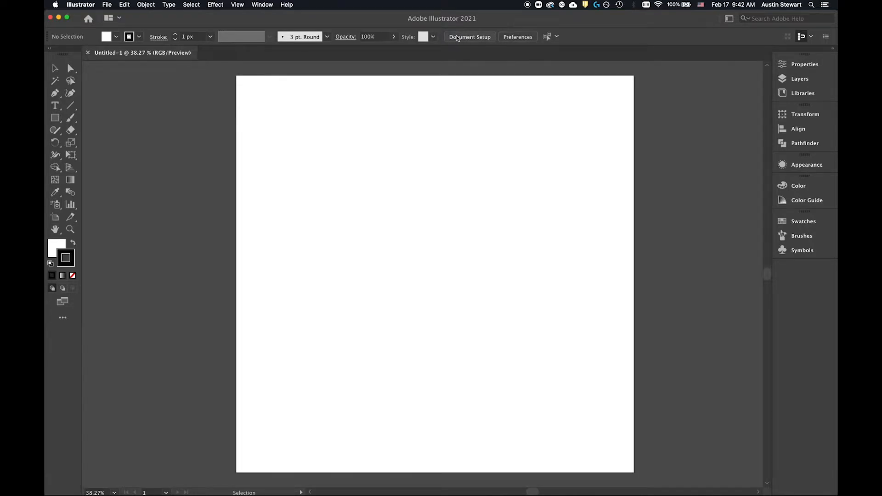
pyautogui.click(556, 39)
pyautogui.click(603, 42)
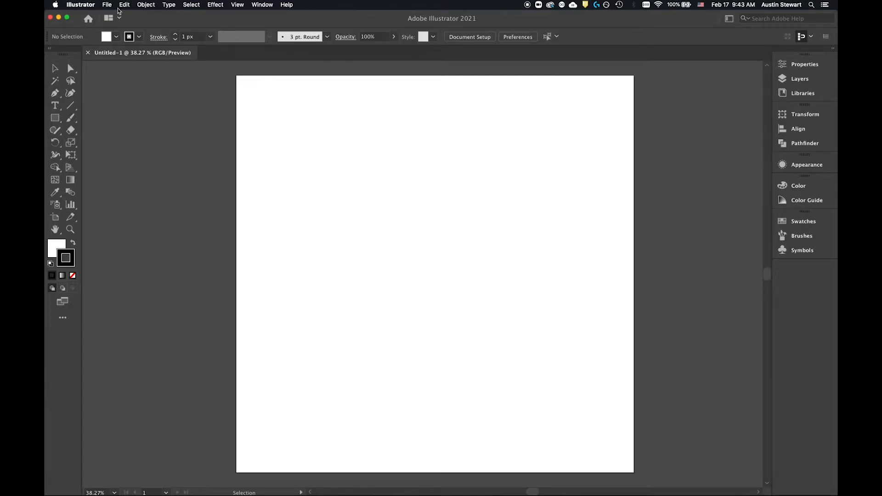
pyautogui.click(152, 6)
pyautogui.click(152, 5)
pyautogui.click(168, 6)
pyautogui.click(169, 6)
# Step: Examine the Selection tool and the tool groups behind Line Segment, Paintbrush, Shaper, Scale and Rotate
pyautogui.press('v')
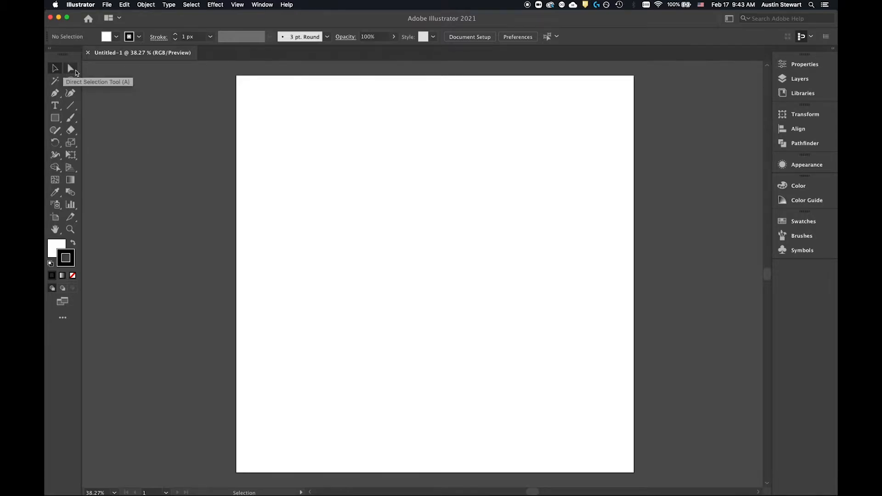
pyautogui.click(290, 123)
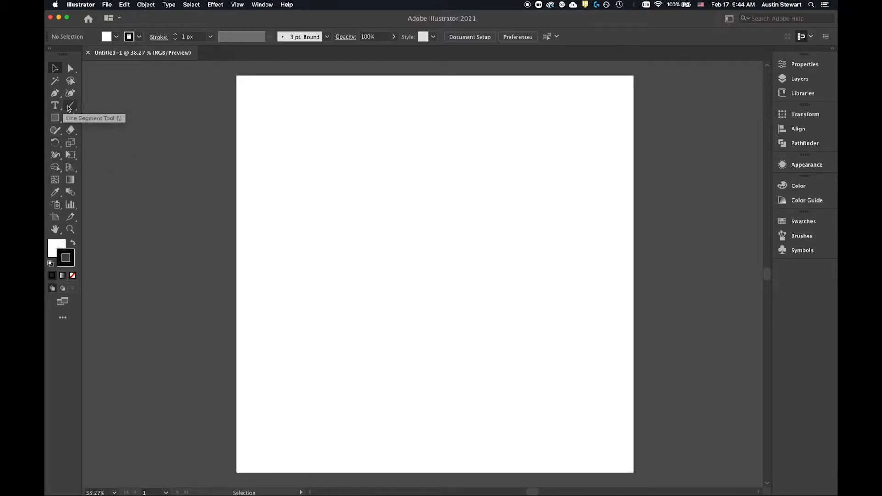
pyautogui.moveTo(70, 105)
pyautogui.mouseDown()
pyautogui.moveTo(137, 106)
pyautogui.moveTo(141, 161)
pyautogui.moveTo(135, 105)
pyautogui.mouseUp()
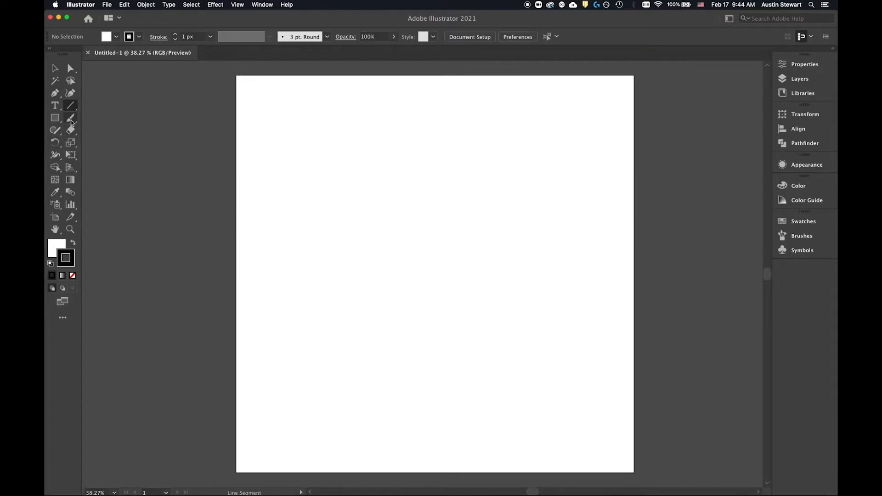
pyautogui.moveTo(71, 120); pyautogui.dragTo(72, 119)
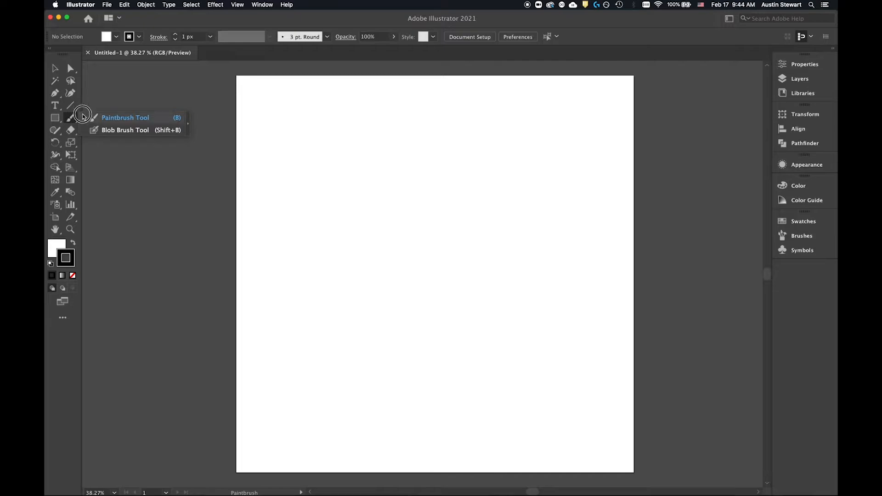
pyautogui.click(99, 84)
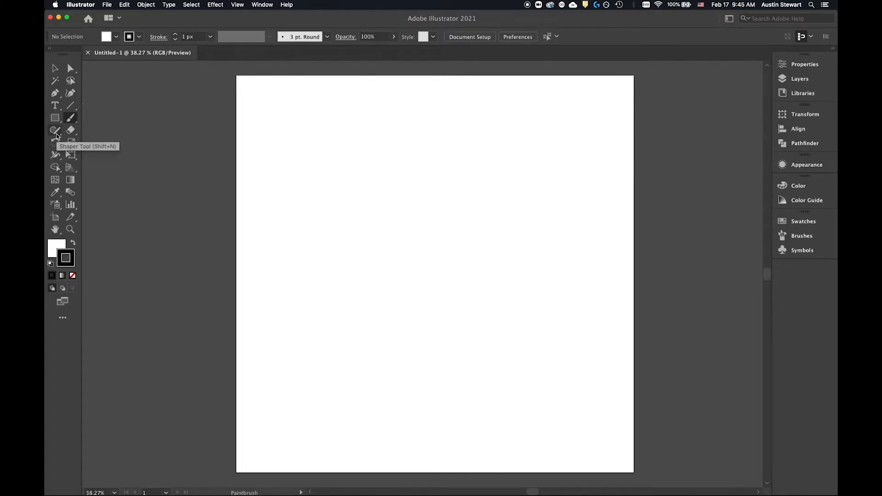
pyautogui.moveTo(57, 133)
pyautogui.mouseDown()
pyautogui.moveTo(134, 143)
pyautogui.moveTo(119, 141)
pyautogui.mouseUp()
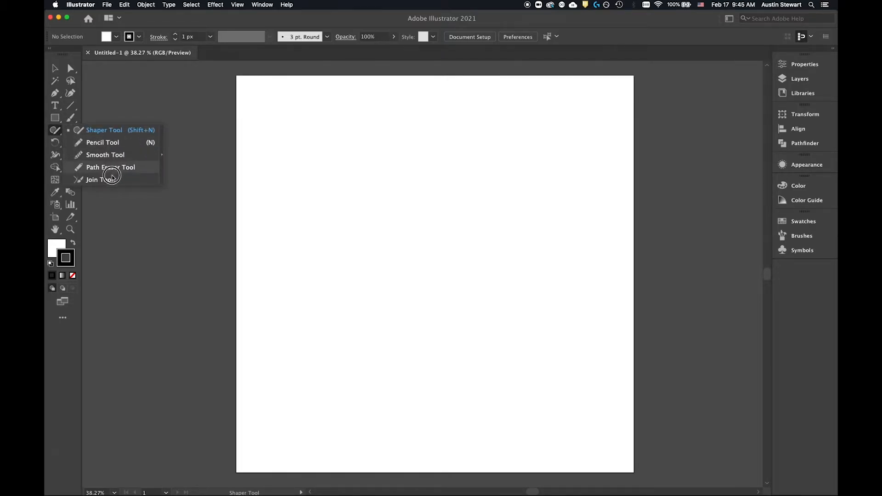
pyautogui.click(121, 91)
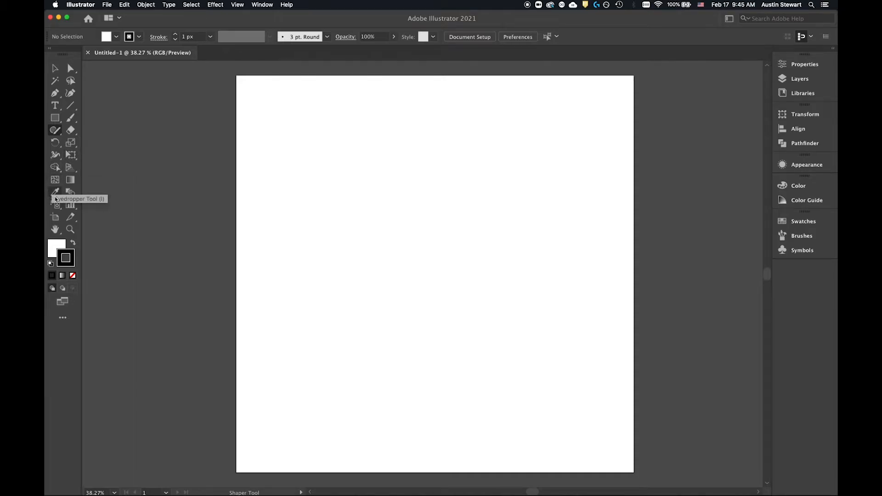
pyautogui.press('e')
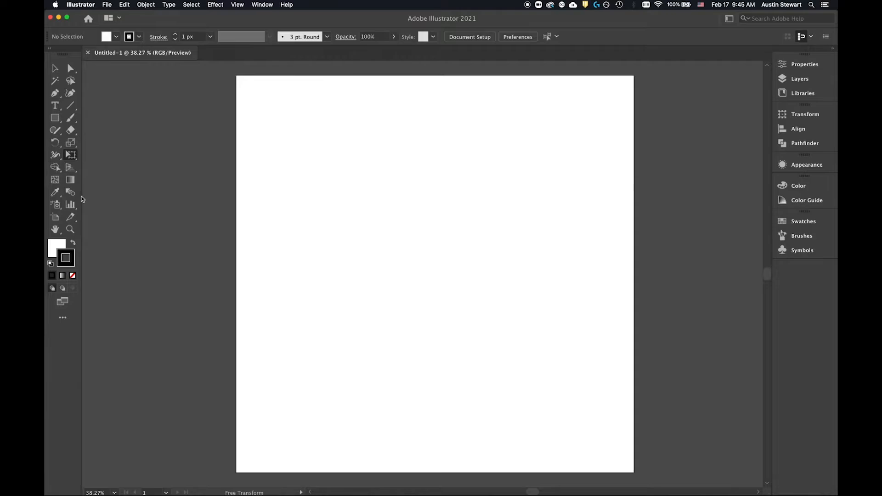
pyautogui.click(70, 143)
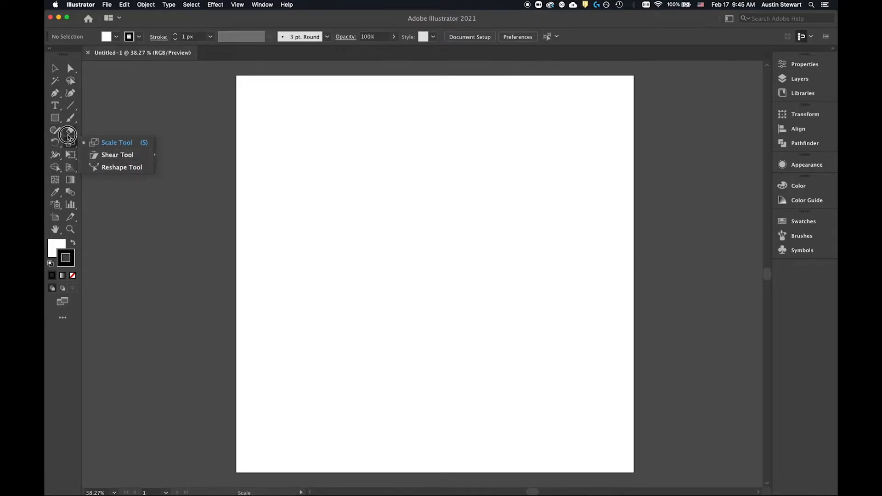
pyautogui.click(55, 142)
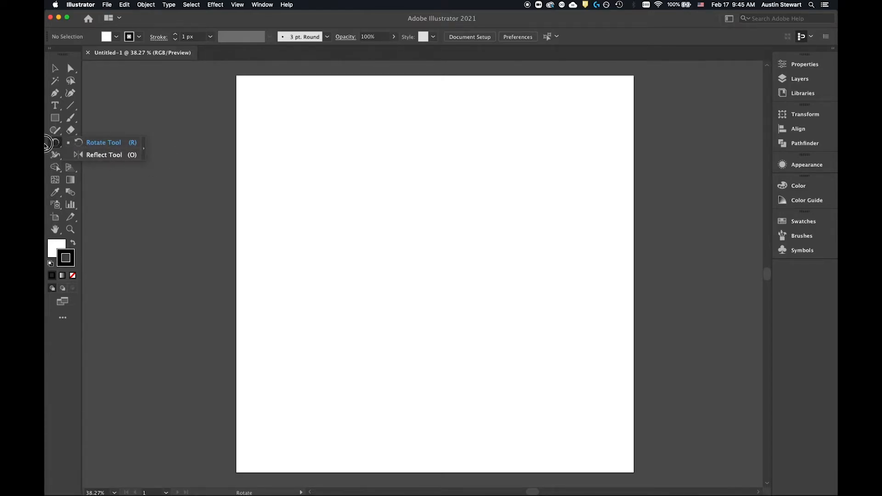
pyautogui.click(55, 143)
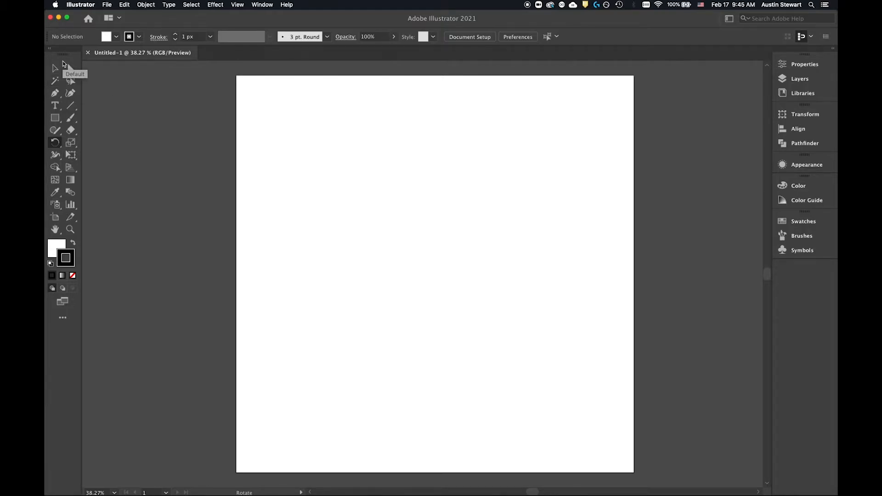
# Step: Draw a wide rectangle in the artboard's upper half and, from its centre, a square about 264 px wide below it
pyautogui.click(55, 119)
pyautogui.moveTo(56, 118); pyautogui.dragTo(117, 115)
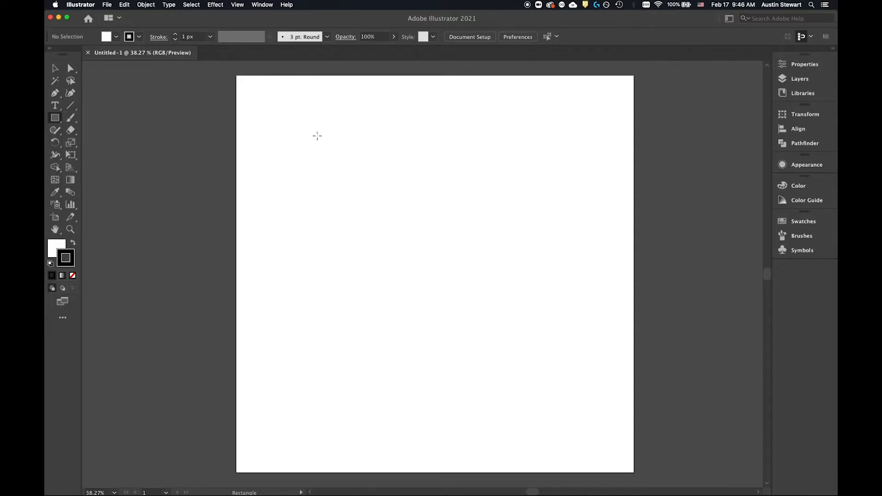
pyautogui.moveTo(313, 133); pyautogui.dragTo(478, 236)
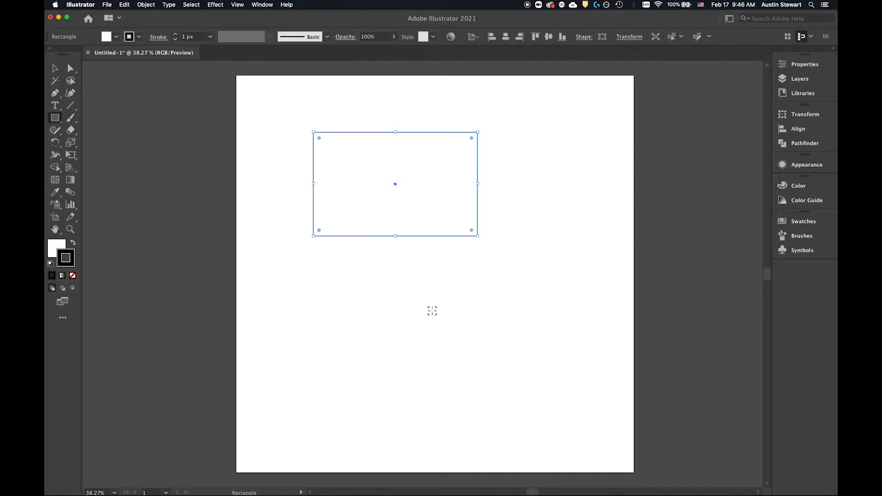
pyautogui.moveTo(432, 311)
pyautogui.mouseDown()
pyautogui.moveTo(461, 327)
pyautogui.moveTo(448, 324)
pyautogui.moveTo(455, 340)
pyautogui.moveTo(505, 378)
pyautogui.moveTo(553, 356)
pyautogui.moveTo(505, 315)
pyautogui.moveTo(439, 376)
pyautogui.moveTo(475, 368)
pyautogui.moveTo(510, 331)
pyautogui.moveTo(470, 381)
pyautogui.moveTo(496, 290)
pyautogui.moveTo(478, 380)
pyautogui.moveTo(481, 312)
pyautogui.moveTo(520, 361)
pyautogui.moveTo(501, 364)
pyautogui.moveTo(520, 354)
pyautogui.moveTo(512, 358)
pyautogui.moveTo(515, 313)
pyautogui.moveTo(498, 357)
pyautogui.moveTo(488, 347)
pyautogui.moveTo(577, 365)
pyautogui.moveTo(450, 324)
pyautogui.moveTo(491, 337)
pyautogui.moveTo(502, 323)
pyautogui.moveTo(457, 320)
pyautogui.mouseUp()
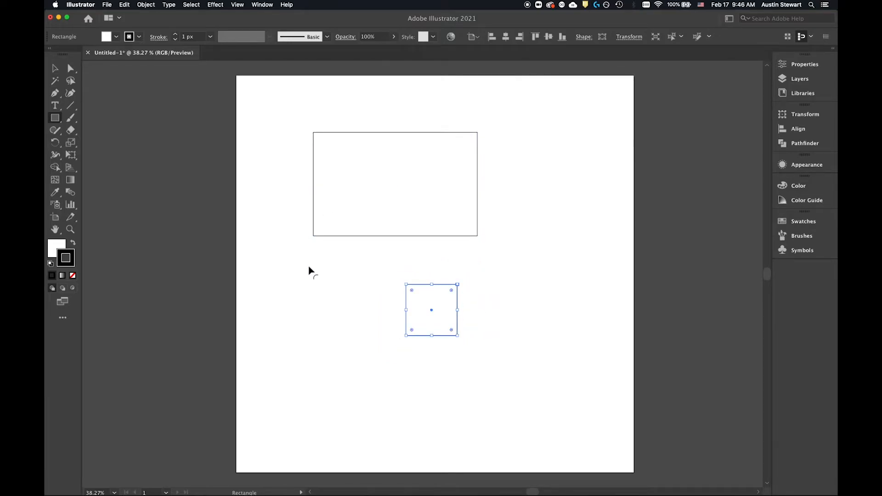
pyautogui.click(325, 299)
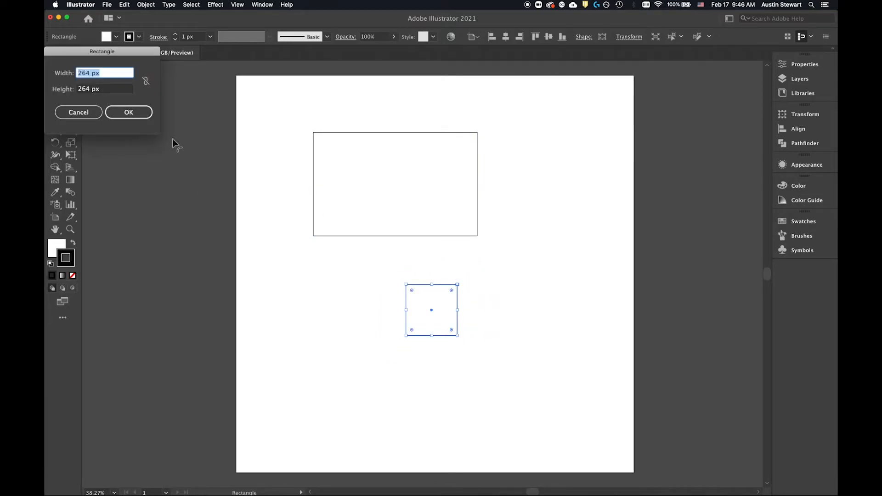
pyautogui.click(70, 113)
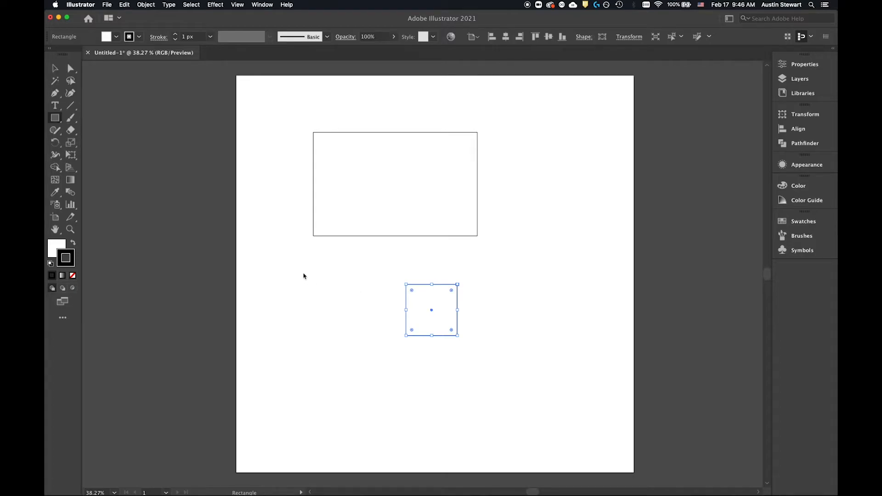
pyautogui.click(292, 267)
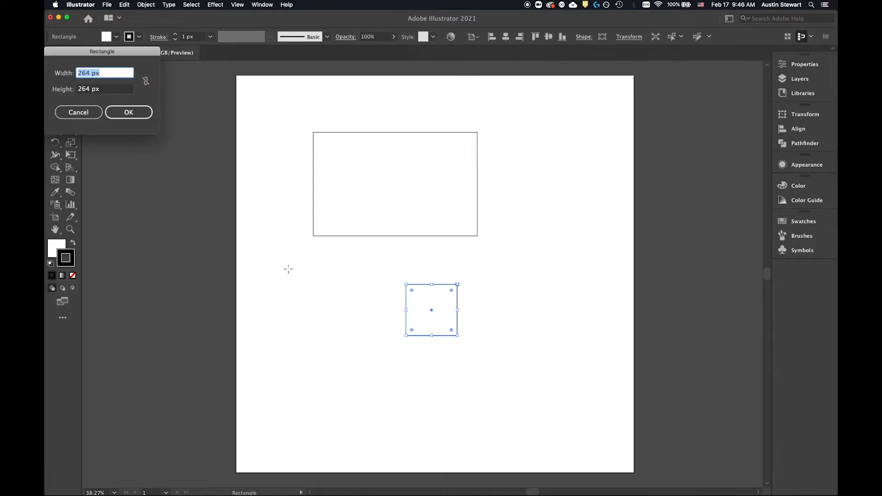
pyautogui.click(76, 112)
# Step: Draw a larger square to the left of the small square, below the wide rectangle
pyautogui.moveTo(277, 268); pyautogui.dragTo(356, 345)
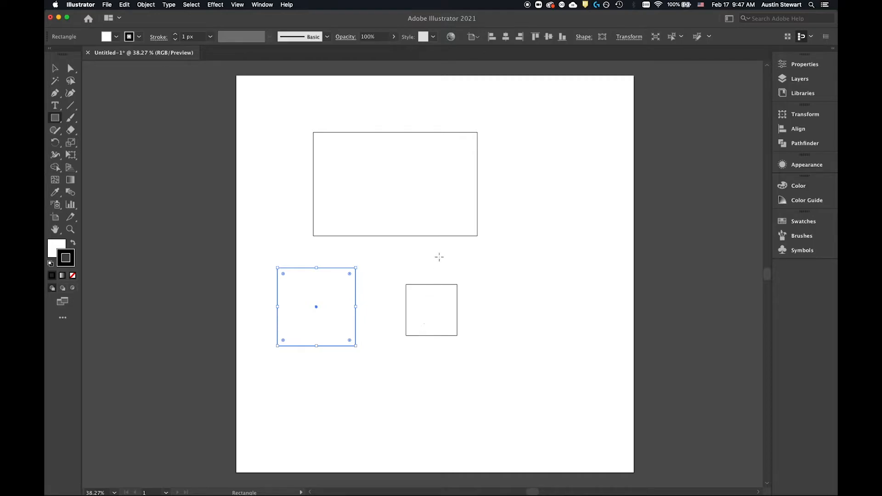
# Step: Move the small square down and right, the larger square slightly down, and the wide rectangle slightly right and up with the Selection tool
pyautogui.press('v')
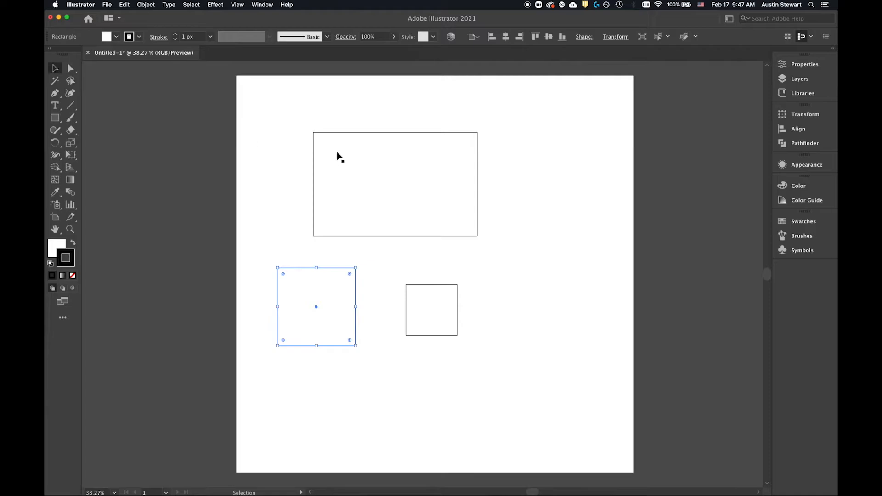
pyautogui.click(364, 236)
pyautogui.click(411, 304)
pyautogui.moveTo(428, 293); pyautogui.dragTo(456, 305)
pyautogui.moveTo(329, 305); pyautogui.dragTo(338, 320)
pyautogui.moveTo(365, 193); pyautogui.dragTo(387, 188)
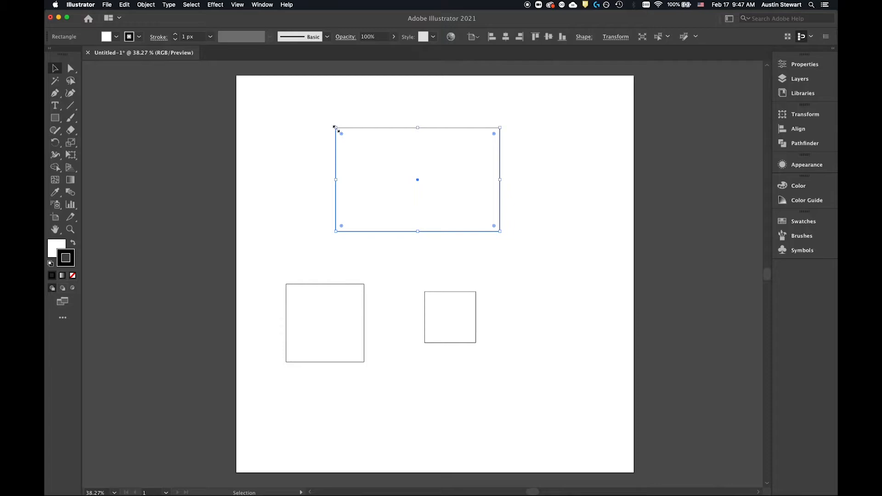
# Step: Shrink the wide rectangle proportionally from its upper-left corner, and reduce its height from the top and bottom edges
pyautogui.moveTo(334, 127); pyautogui.dragTo(305, 146)
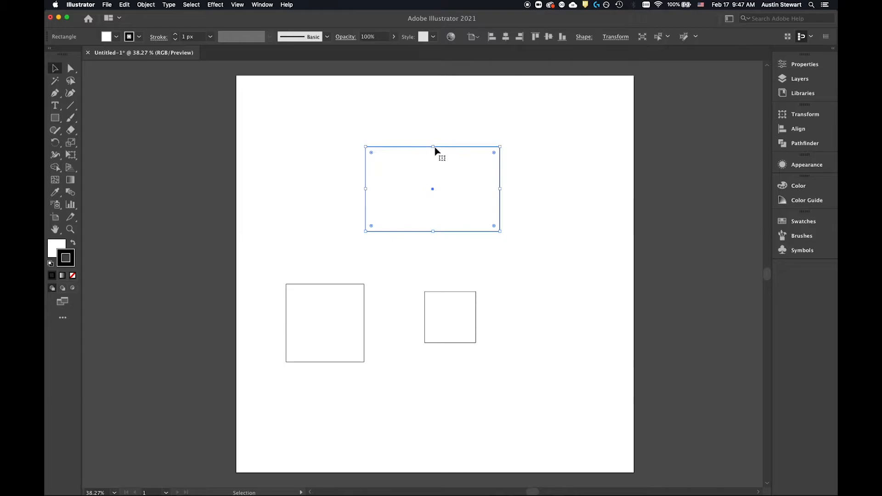
pyautogui.moveTo(433, 147)
pyautogui.mouseDown()
pyautogui.moveTo(431, 99)
pyautogui.moveTo(433, 155)
pyautogui.mouseUp()
pyautogui.doubleClick(434, 231)
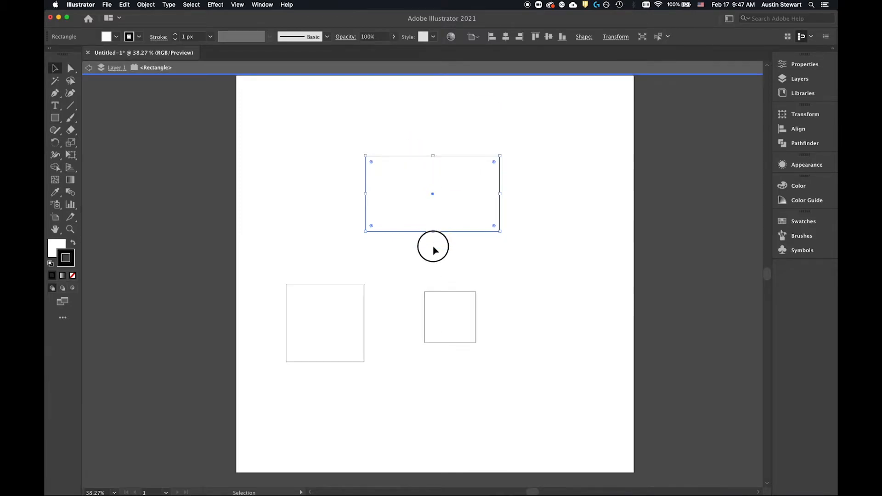
pyautogui.moveTo(434, 233); pyautogui.dragTo(432, 216)
pyautogui.moveTo(500, 185); pyautogui.dragTo(502, 186)
pyautogui.press('super+z')
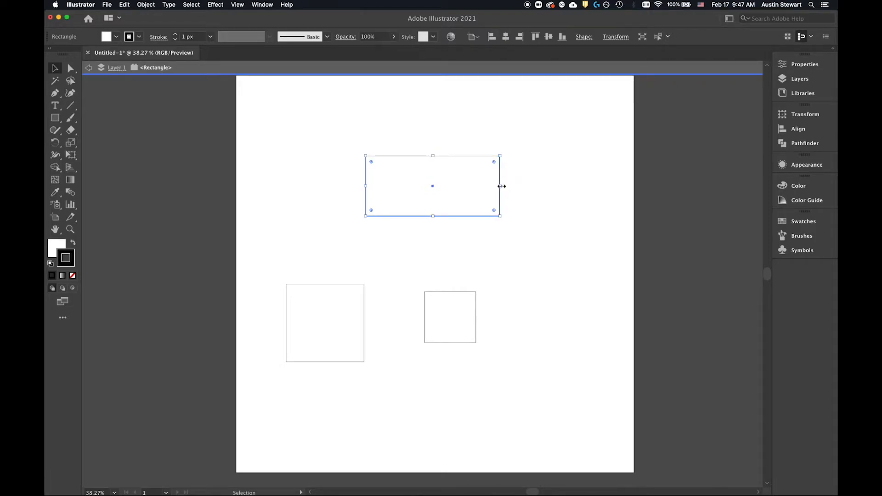
pyautogui.click(91, 68)
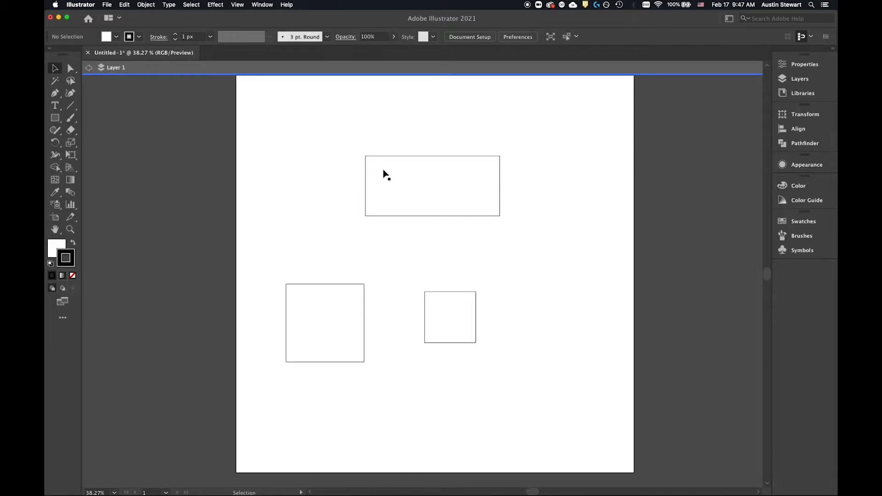
# Step: Narrow and then proportionally enlarge the wide rectangle about its centre, and slightly round all four of its corners
pyautogui.click(500, 188)
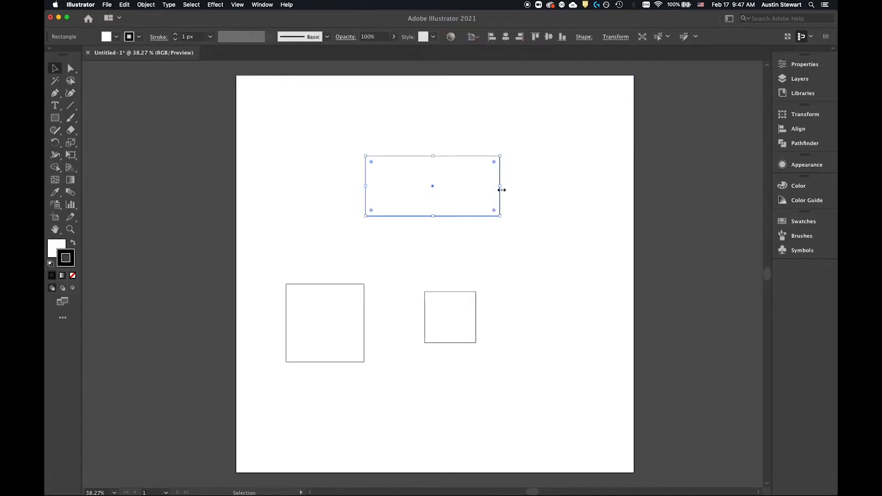
pyautogui.moveTo(500, 186)
pyautogui.mouseDown()
pyautogui.moveTo(571, 185)
pyautogui.moveTo(438, 180)
pyautogui.moveTo(510, 189)
pyautogui.moveTo(587, 179)
pyautogui.moveTo(461, 189)
pyautogui.moveTo(488, 191)
pyautogui.mouseUp()
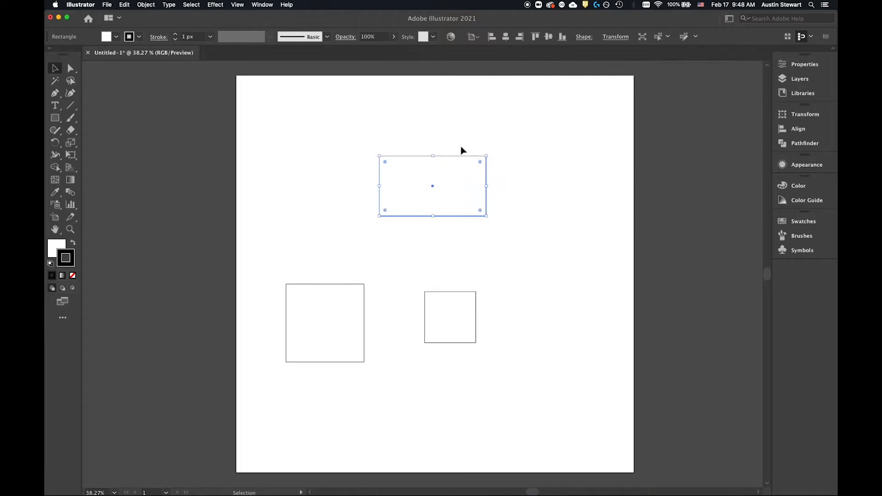
pyautogui.moveTo(487, 156); pyautogui.dragTo(503, 142)
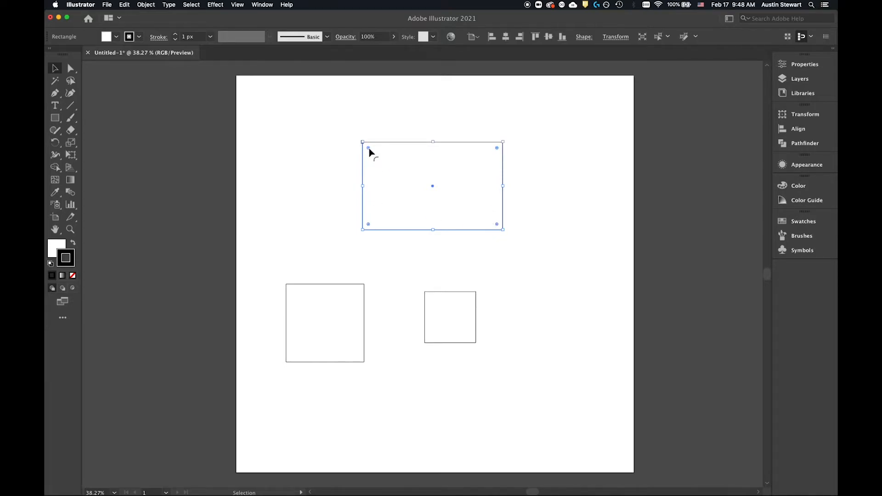
pyautogui.moveTo(369, 150)
pyautogui.mouseDown()
pyautogui.moveTo(417, 192)
pyautogui.moveTo(355, 135)
pyautogui.moveTo(445, 210)
pyautogui.moveTo(413, 203)
pyautogui.moveTo(421, 201)
pyautogui.moveTo(390, 180)
pyautogui.moveTo(383, 228)
pyautogui.moveTo(408, 188)
pyautogui.moveTo(457, 187)
pyautogui.moveTo(368, 157)
pyautogui.moveTo(421, 199)
pyautogui.moveTo(364, 164)
pyautogui.mouseUp()
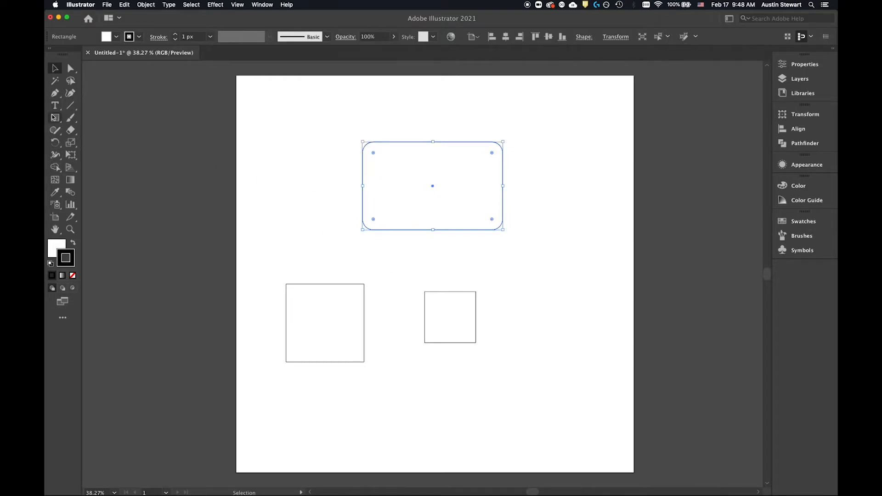
# Step: Draw a tilted hexagon overlapping the small square with the Polygon tool, varying the number of sides while drawing
pyautogui.moveTo(54, 119); pyautogui.dragTo(102, 156)
pyautogui.moveTo(428, 374); pyautogui.dragTo(475, 315)
pyautogui.press('Up')
pyautogui.press('Up')
pyautogui.press('Up')
pyautogui.press('Up')
pyautogui.press('Up')
pyautogui.press('Up')
pyautogui.press('Down')
pyautogui.press('Down')
pyautogui.press('Down')
pyautogui.press('Down')
pyautogui.press('Down')
pyautogui.press('Down')
pyautogui.press('Down')
pyautogui.press('Down')
pyautogui.press('Down')
pyautogui.press('Up')
pyautogui.press('Up')
pyautogui.press('Up')
pyautogui.press('Up')
pyautogui.press('Up')
pyautogui.press('Up')
pyautogui.press('Up')
pyautogui.press('Up')
pyautogui.press('Up')
pyautogui.press('Up')
pyautogui.press('Up')
pyautogui.press('Down')
pyautogui.press('Down')
pyautogui.press('Down')
pyautogui.press('Down')
pyautogui.press('Down')
pyautogui.press('Down')
pyautogui.press('Down')
pyautogui.press('Down')
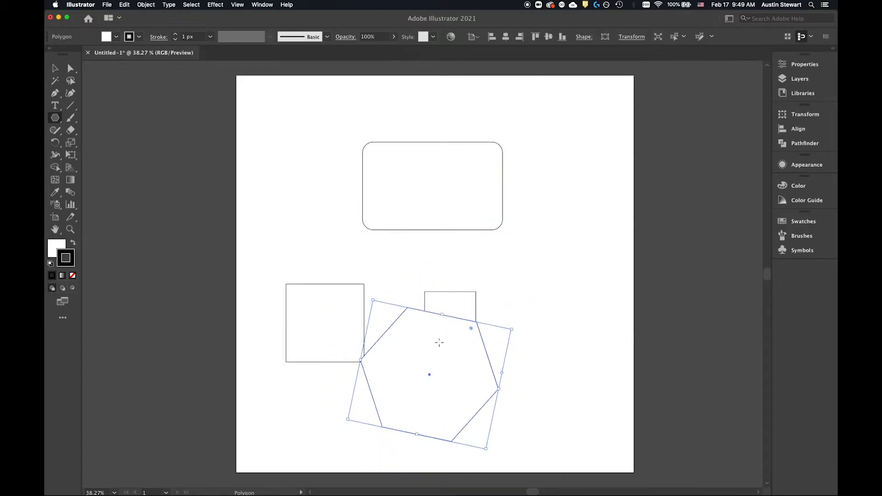
# Step: Round the hexagon's corners slightly and reposition it to the right of the small square, rotated so one corner points straight up
pyautogui.moveTo(471, 329)
pyautogui.mouseDown()
pyautogui.moveTo(425, 347)
pyautogui.moveTo(481, 333)
pyautogui.moveTo(457, 341)
pyautogui.moveTo(483, 320)
pyautogui.moveTo(467, 331)
pyautogui.mouseUp()
pyautogui.press('v')
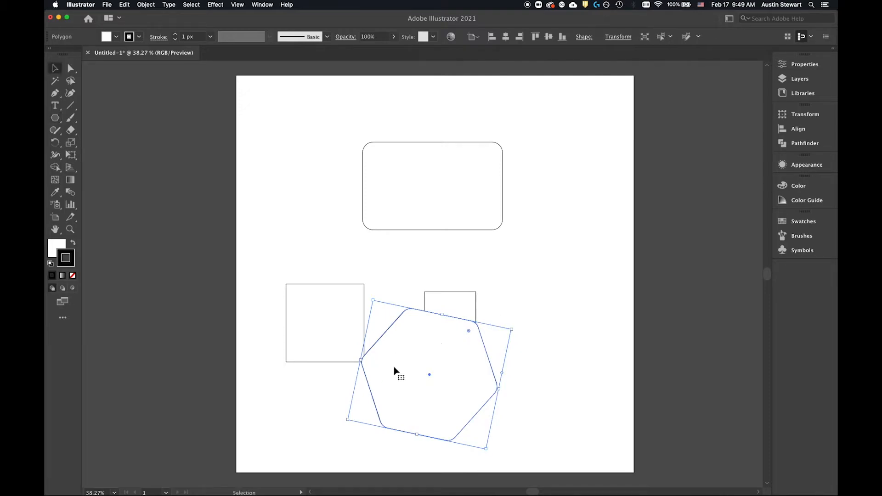
pyautogui.moveTo(436, 375); pyautogui.dragTo(573, 301)
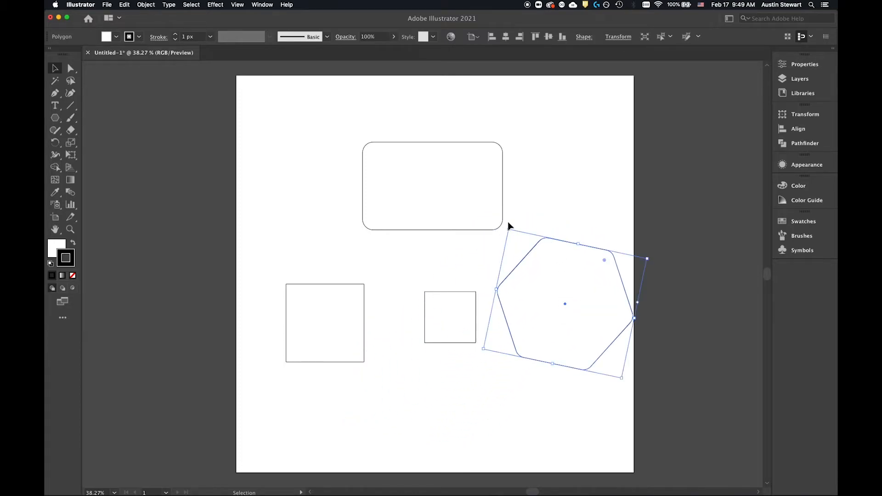
pyautogui.moveTo(508, 225); pyautogui.dragTo(429, 276)
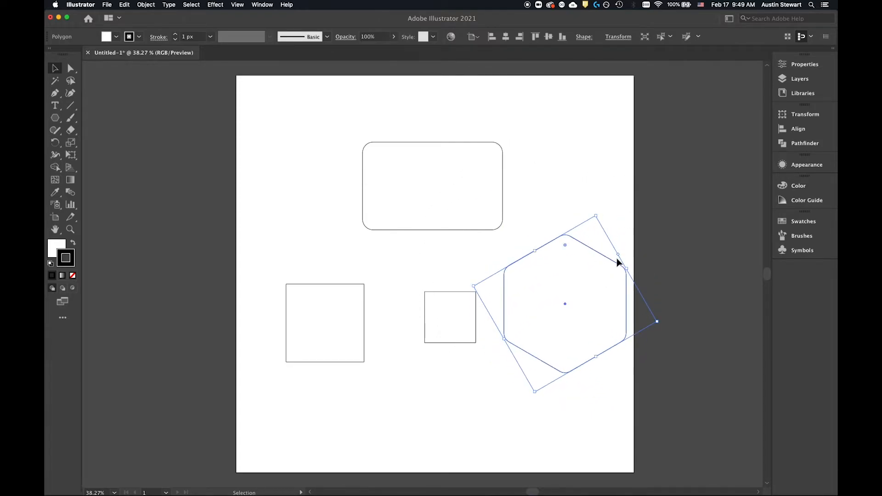
# Step: Reduce the hexagon to a three-sided polygon and move the triangle up beside the rounded rectangle
pyautogui.moveTo(618, 255)
pyautogui.mouseDown()
pyautogui.moveTo(624, 248)
pyautogui.moveTo(629, 261)
pyautogui.moveTo(620, 253)
pyautogui.mouseUp()
pyautogui.moveTo(619, 256); pyautogui.dragTo(603, 227)
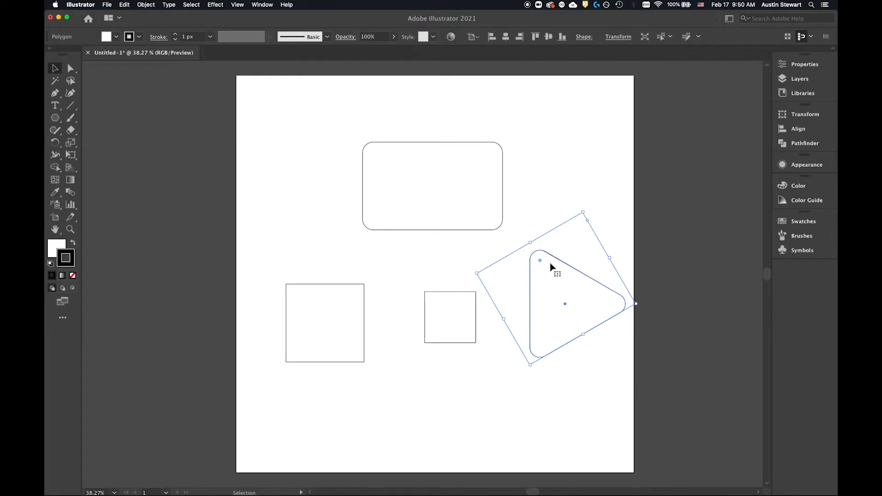
pyautogui.moveTo(555, 268); pyautogui.dragTo(542, 199)
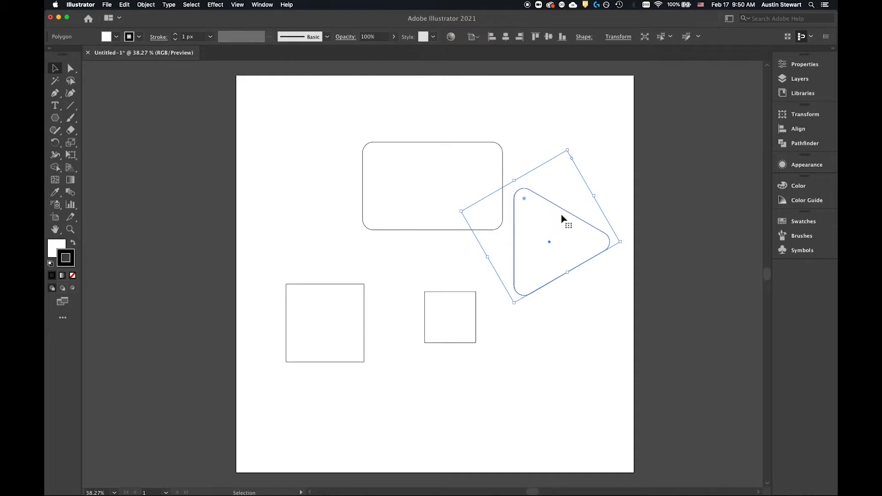
# Step: Give the triangle a magenta fill and a blue stroke 40 px wide
pyautogui.click(117, 38)
pyautogui.click(116, 56)
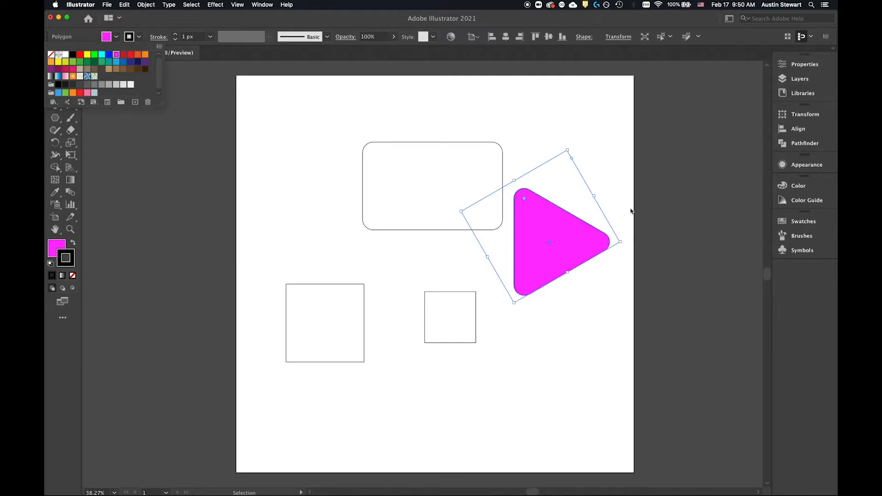
pyautogui.click(139, 36)
pyautogui.click(139, 37)
pyautogui.click(87, 55)
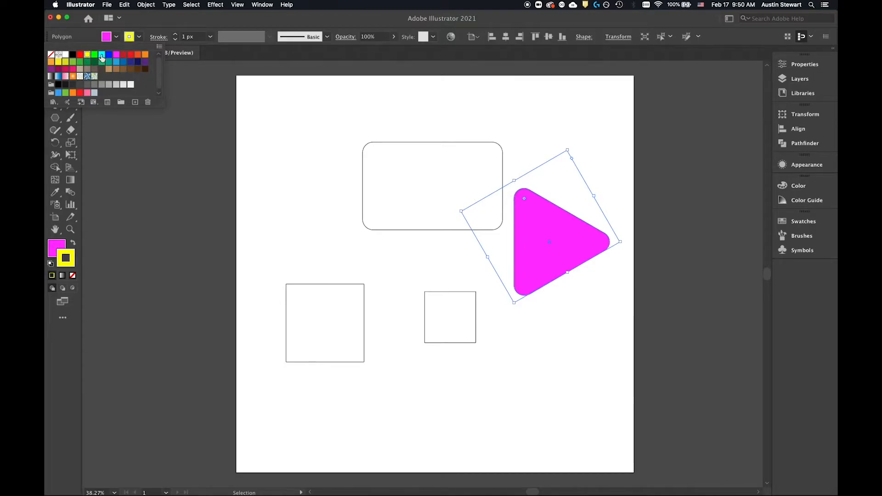
pyautogui.click(109, 55)
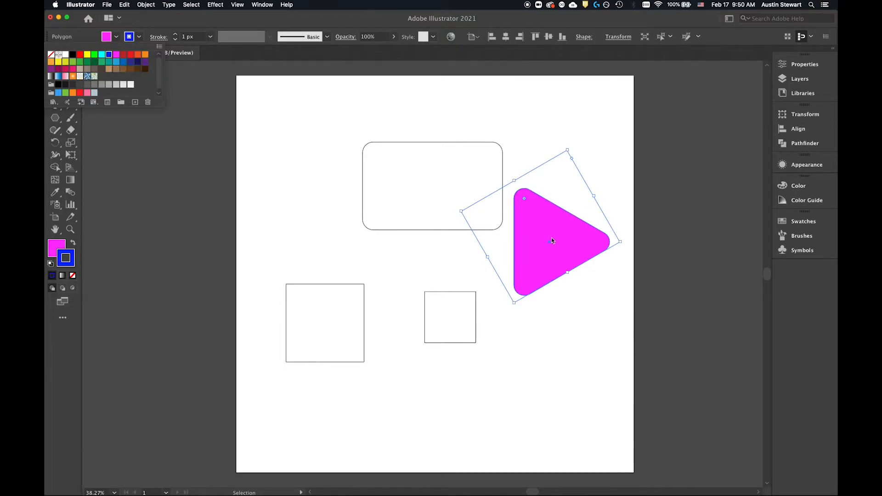
pyautogui.click(156, 18)
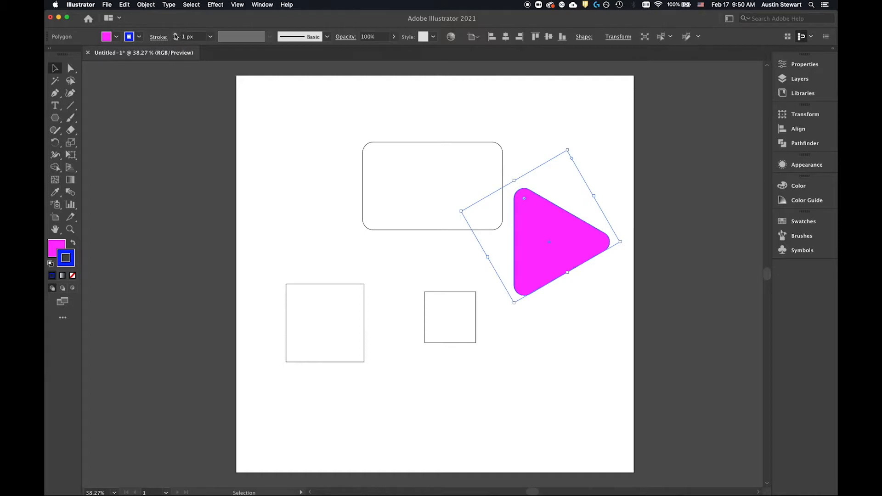
pyautogui.click(210, 37)
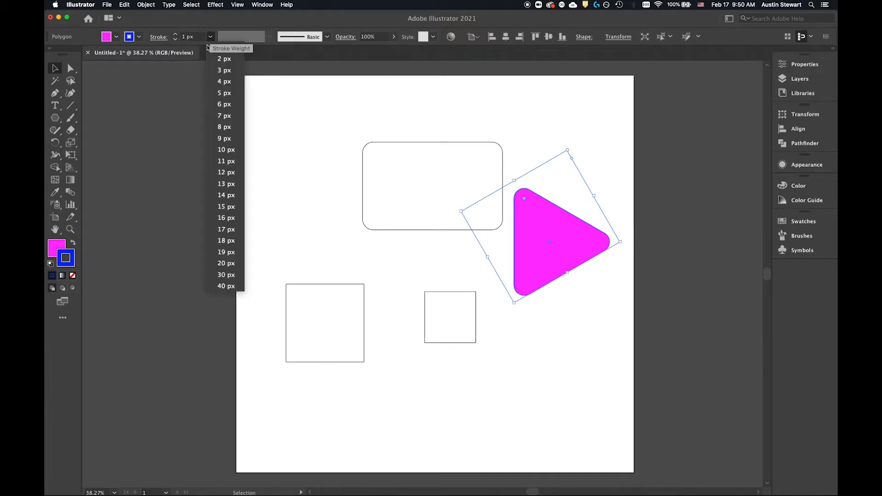
pyautogui.click(230, 286)
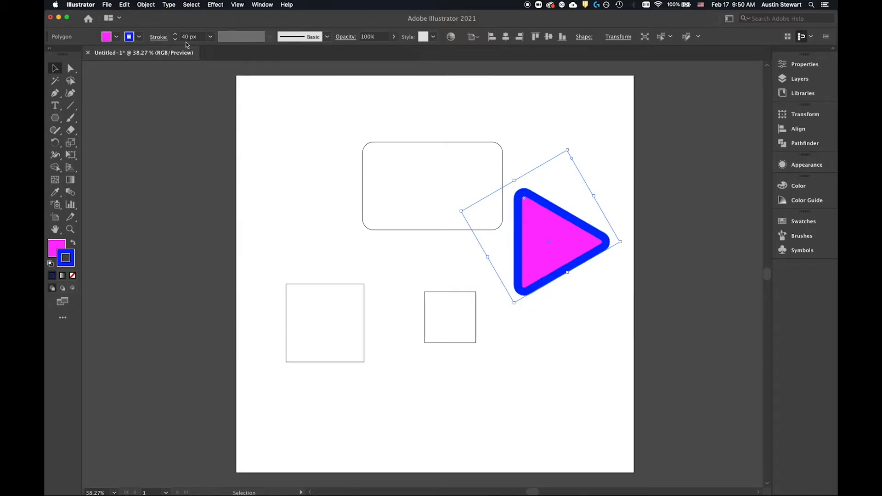
# Step: Remove the triangle's fill and move it to overlap the upper-left corner of the rounded rectangle
pyautogui.moveTo(541, 220); pyautogui.dragTo(291, 154)
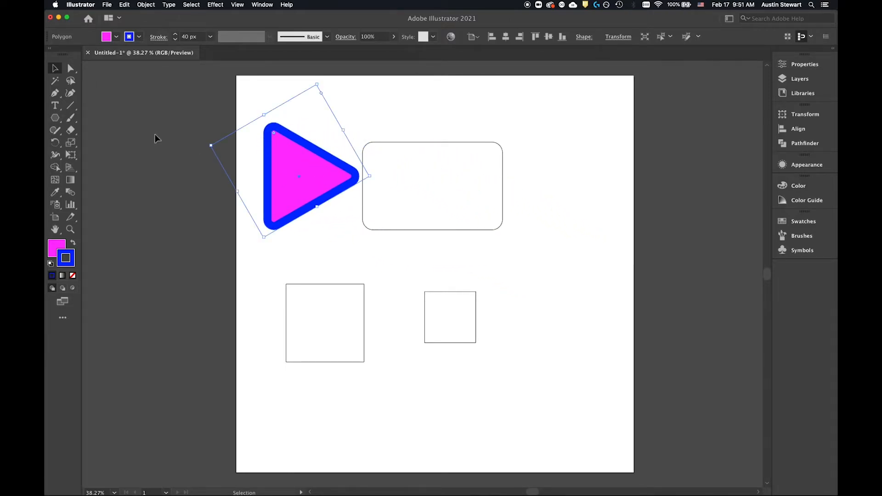
pyautogui.click(116, 37)
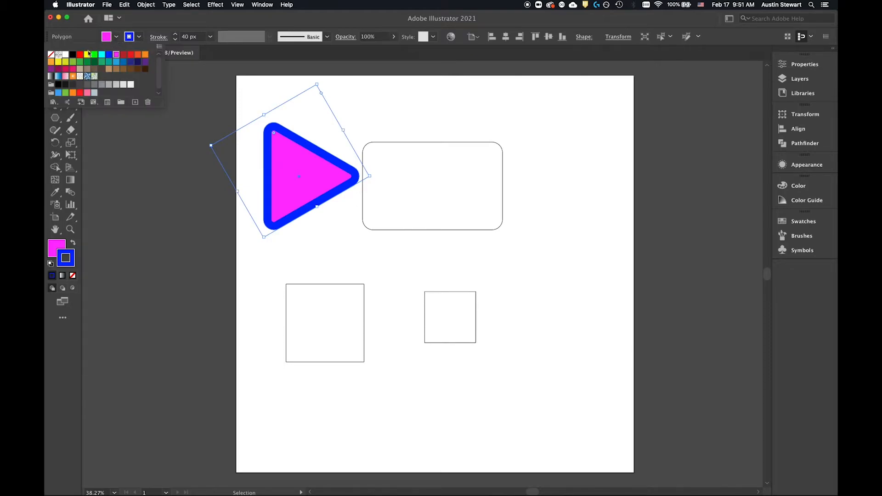
pyautogui.click(51, 55)
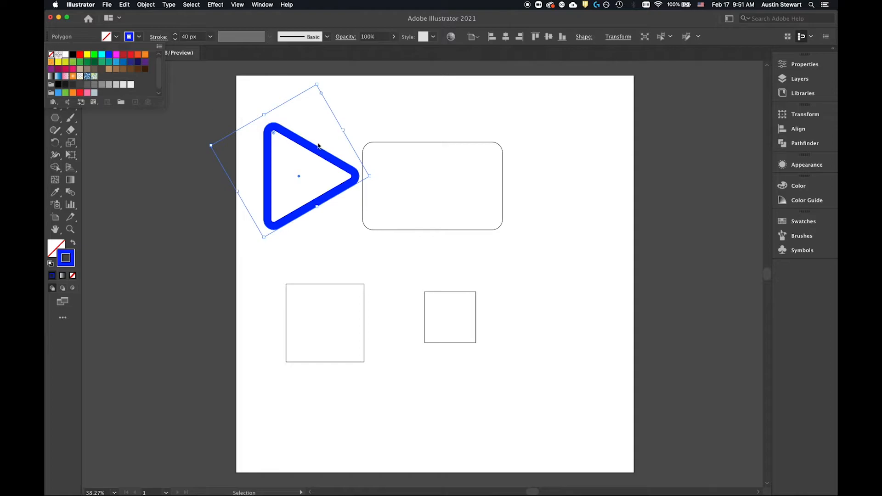
pyautogui.click(409, 161)
pyautogui.moveTo(324, 158); pyautogui.dragTo(402, 129)
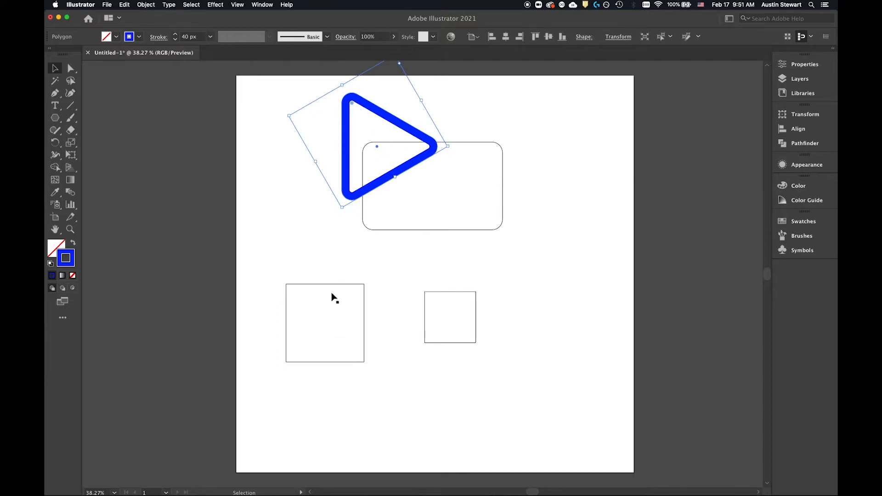
# Step: Move both squares up over the rounded rectangle, shift the rounded rectangle slightly down and right, and clear the selection
pyautogui.moveTo(349, 288); pyautogui.dragTo(427, 203)
pyautogui.moveTo(466, 294); pyautogui.dragTo(506, 205)
pyautogui.moveTo(401, 197); pyautogui.dragTo(415, 218)
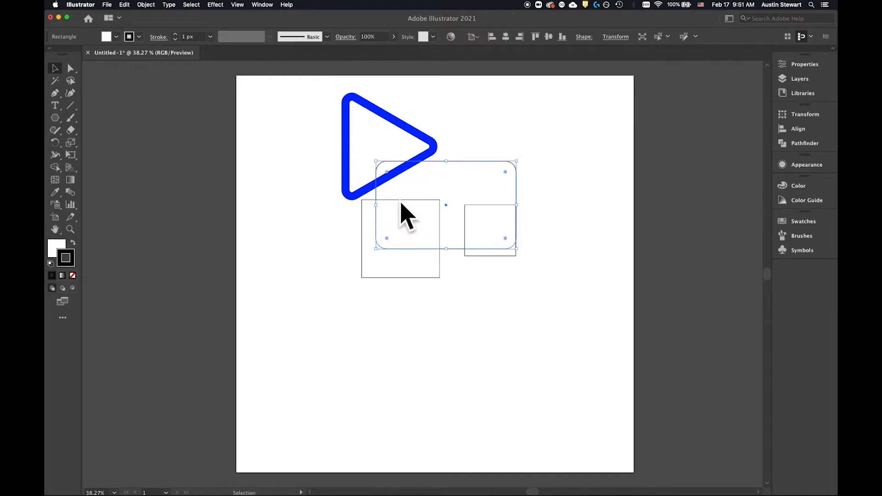
pyautogui.click(450, 290)
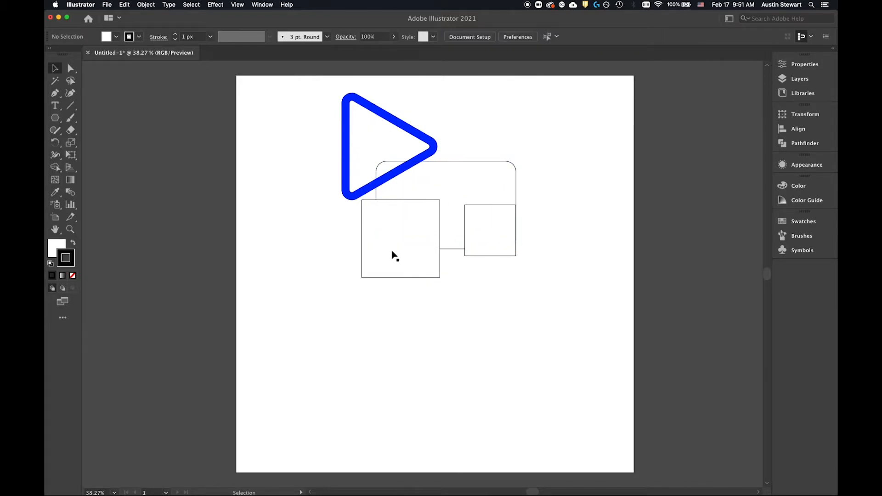
# Step: Fill the triangle with magenta again and move it clear of the rectangles toward the artboard's upper-left corner
pyautogui.moveTo(391, 174)
pyautogui.mouseDown()
pyautogui.moveTo(437, 203)
pyautogui.moveTo(398, 216)
pyautogui.mouseUp()
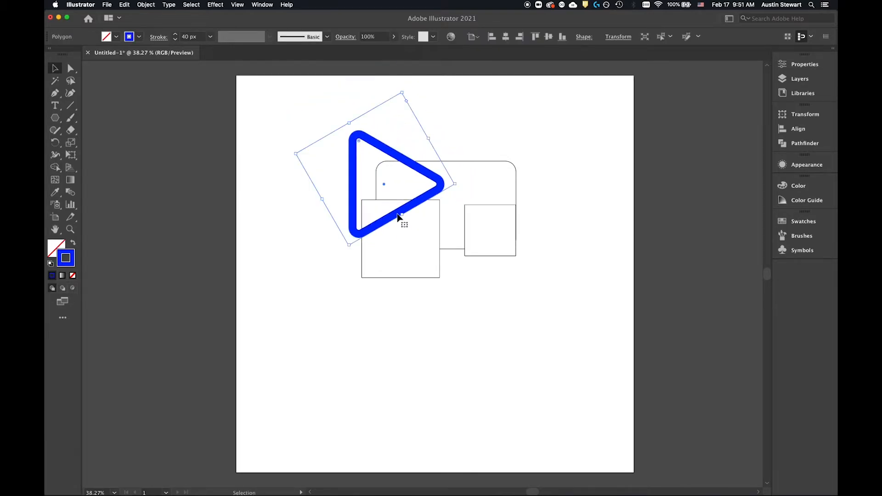
pyautogui.click(115, 37)
pyautogui.click(116, 55)
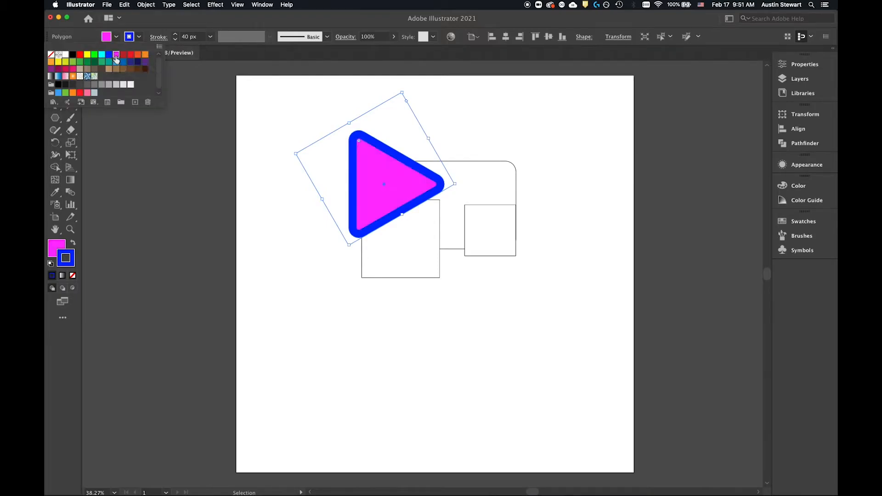
pyautogui.click(400, 167)
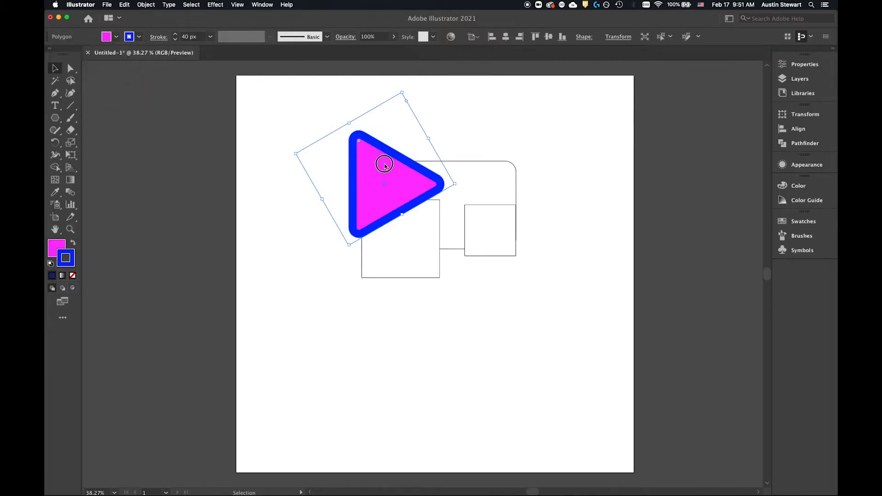
pyautogui.moveTo(359, 159); pyautogui.dragTo(330, 120)
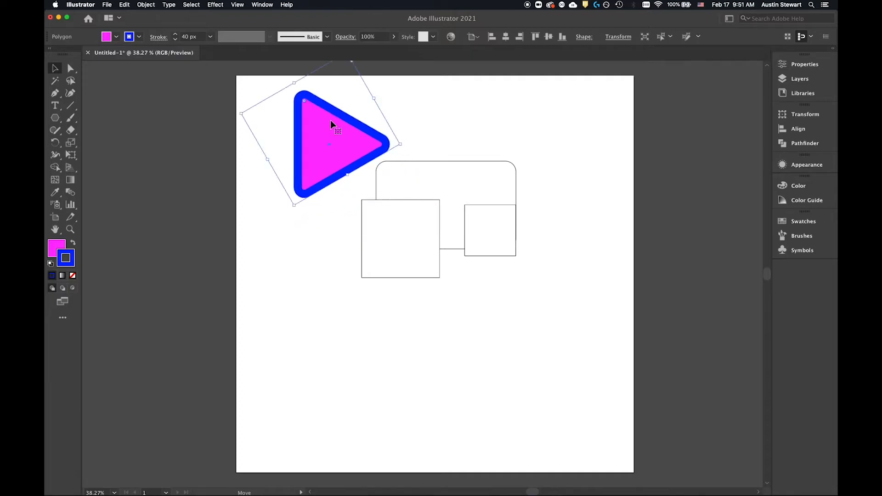
# Step: Give the rounded rectangle a cyan fill and a thicker yellow-green stroke
pyautogui.click(445, 173)
pyautogui.click(116, 37)
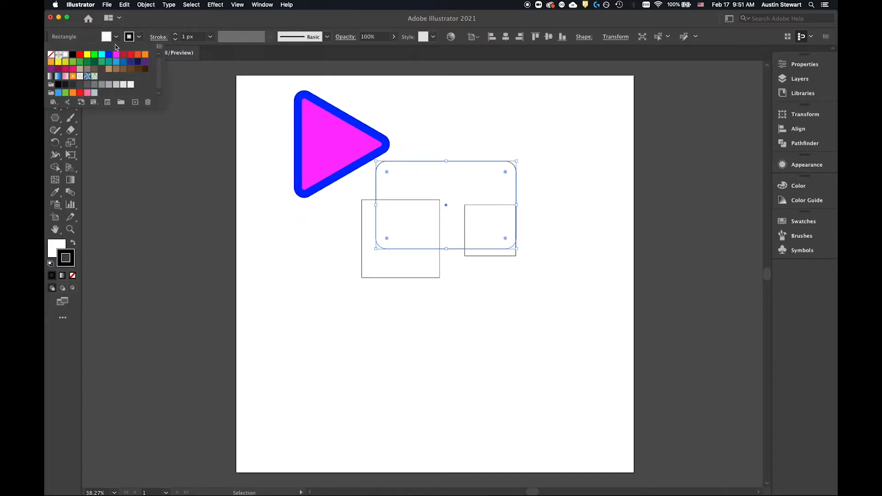
pyautogui.click(102, 55)
pyautogui.click(139, 37)
pyautogui.click(140, 37)
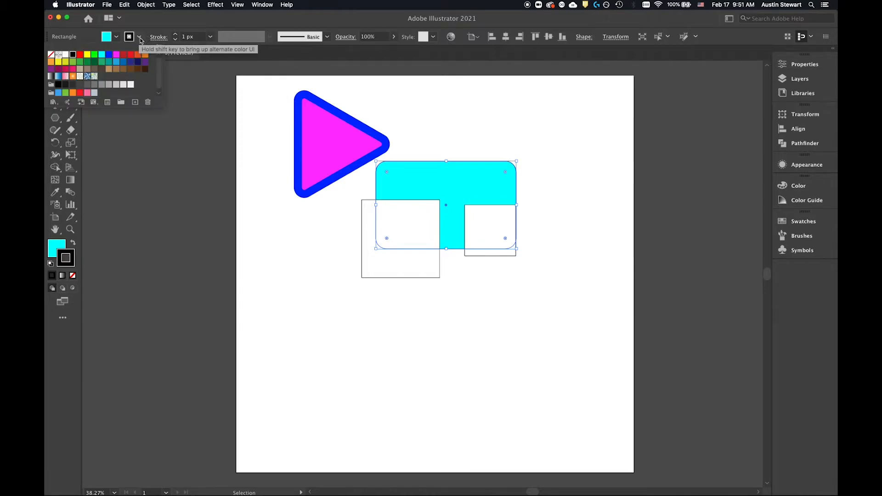
pyautogui.click(65, 62)
pyautogui.click(211, 37)
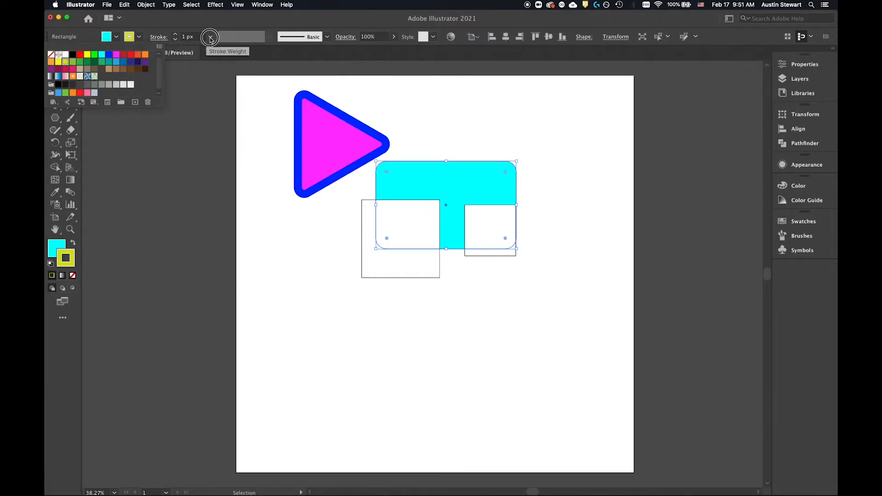
# Step: Move the larger square below the triangle and give it a yellow fill with a thicker orange stroke
pyautogui.moveTo(391, 204); pyautogui.dragTo(292, 215)
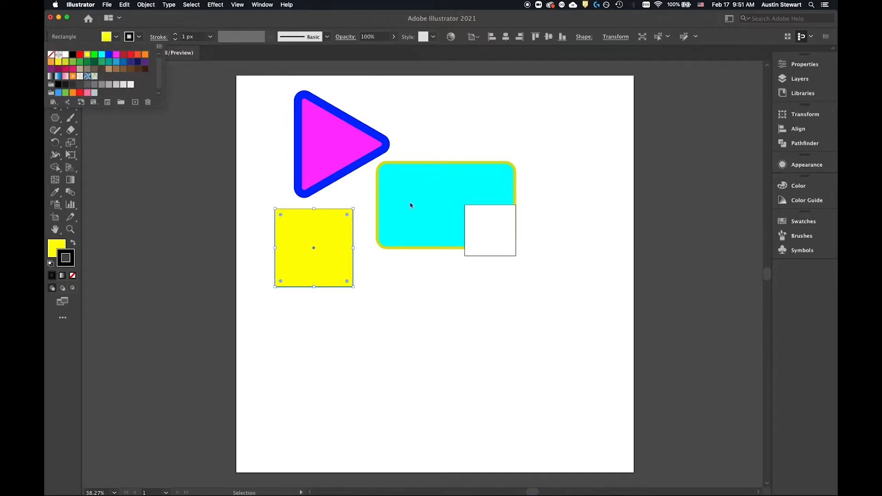
pyautogui.click(138, 37)
pyautogui.click(145, 54)
pyautogui.click(211, 36)
pyautogui.click(223, 142)
# Step: Move the smaller square below the rounded rectangle and give it a green fill with a 10 px stroke
pyautogui.moveTo(490, 230)
pyautogui.mouseDown()
pyautogui.moveTo(429, 248)
pyautogui.moveTo(380, 295)
pyautogui.mouseUp()
pyautogui.click(117, 37)
pyautogui.click(102, 54)
pyautogui.click(73, 61)
pyautogui.click(413, 252)
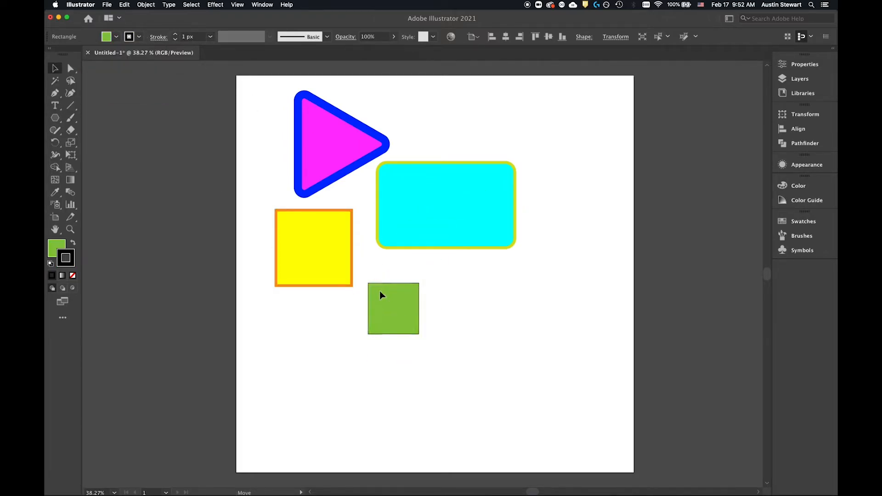
pyautogui.click(211, 37)
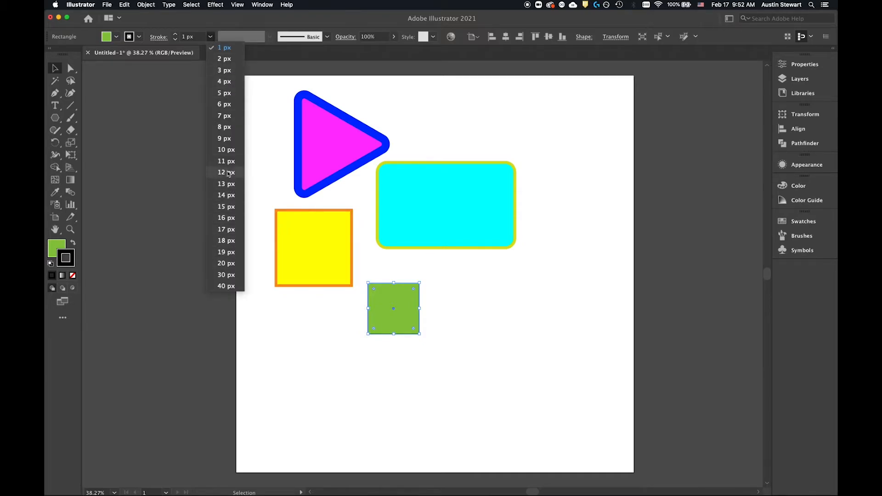
pyautogui.click(227, 150)
# Step: Overlap the shapes on the rounded rectangle, with the triangle, green square and yellow square each at a different corner
pyautogui.moveTo(390, 299)
pyautogui.mouseDown()
pyautogui.moveTo(485, 282)
pyautogui.moveTo(451, 278)
pyautogui.mouseUp()
pyautogui.moveTo(301, 240)
pyautogui.mouseDown()
pyautogui.moveTo(366, 303)
pyautogui.moveTo(339, 288)
pyautogui.mouseUp()
pyautogui.moveTo(338, 147)
pyautogui.mouseDown()
pyautogui.moveTo(290, 188)
pyautogui.moveTo(361, 141)
pyautogui.moveTo(411, 191)
pyautogui.moveTo(387, 160)
pyautogui.mouseUp()
pyautogui.moveTo(366, 130)
pyautogui.mouseDown()
pyautogui.moveTo(408, 188)
pyautogui.moveTo(375, 136)
pyautogui.mouseUp()
pyautogui.moveTo(468, 282); pyautogui.dragTo(522, 159)
pyautogui.moveTo(358, 302); pyautogui.dragTo(415, 256)
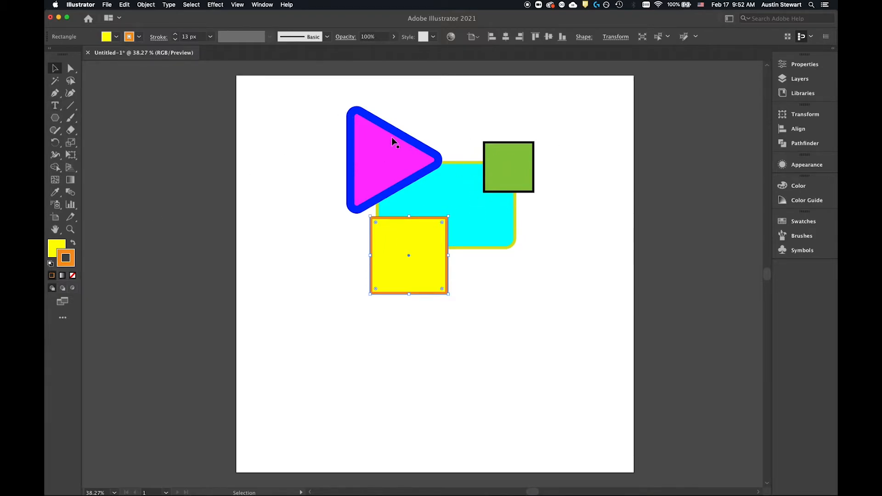
# Step: Cascade the shapes downward so the green square overlaps the rounded rectangle, the yellow square the green one, and the triangle the yellow one
pyautogui.click(372, 148)
pyautogui.moveTo(372, 149)
pyautogui.mouseDown()
pyautogui.moveTo(385, 196)
pyautogui.moveTo(489, 146)
pyautogui.moveTo(424, 200)
pyautogui.moveTo(501, 148)
pyautogui.moveTo(457, 193)
pyautogui.moveTo(437, 170)
pyautogui.moveTo(368, 132)
pyautogui.mouseUp()
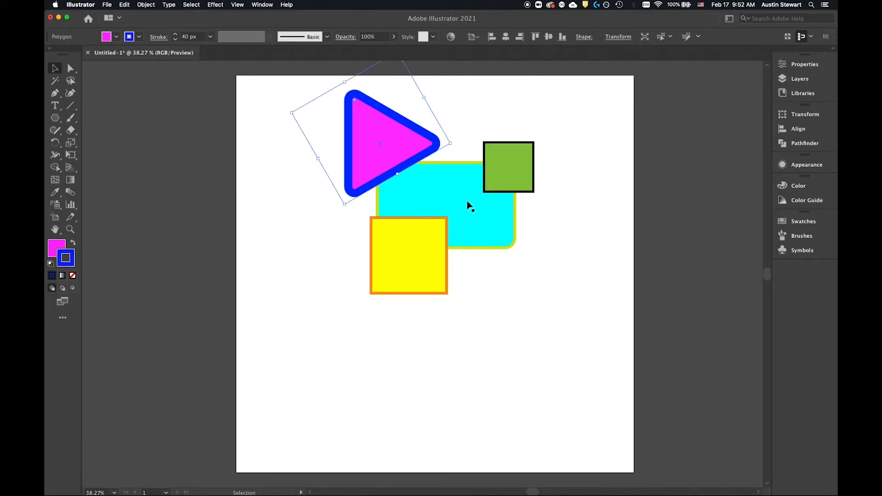
pyautogui.moveTo(520, 164); pyautogui.dragTo(469, 213)
pyautogui.moveTo(415, 241)
pyautogui.mouseDown()
pyautogui.moveTo(380, 261)
pyautogui.moveTo(407, 233)
pyautogui.mouseUp()
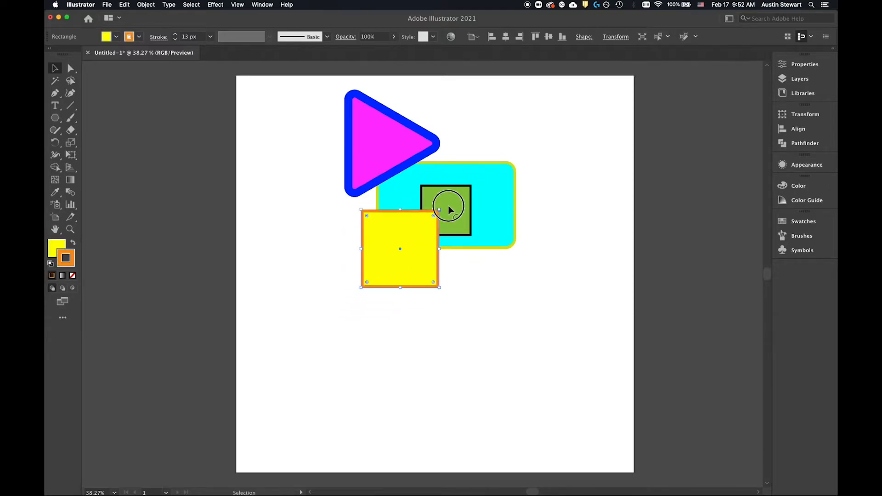
pyautogui.moveTo(448, 210); pyautogui.dragTo(449, 240)
pyautogui.moveTo(374, 244); pyautogui.dragTo(389, 274)
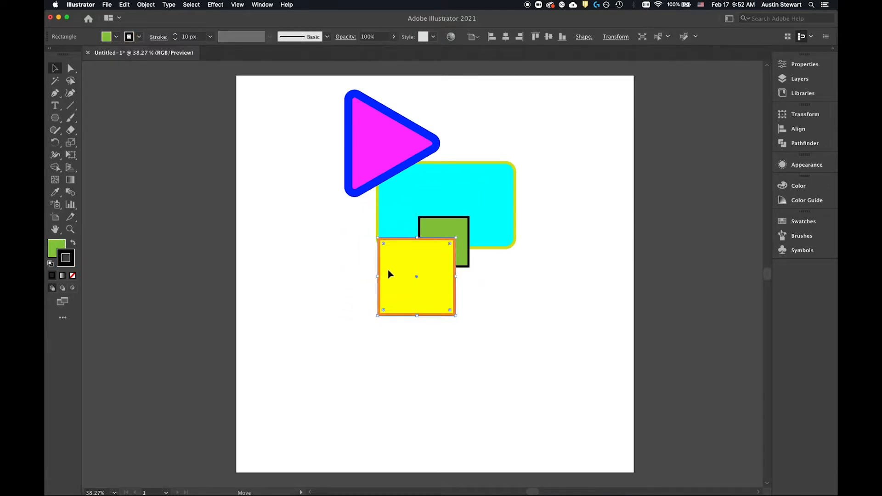
pyautogui.moveTo(372, 120); pyautogui.dragTo(385, 286)
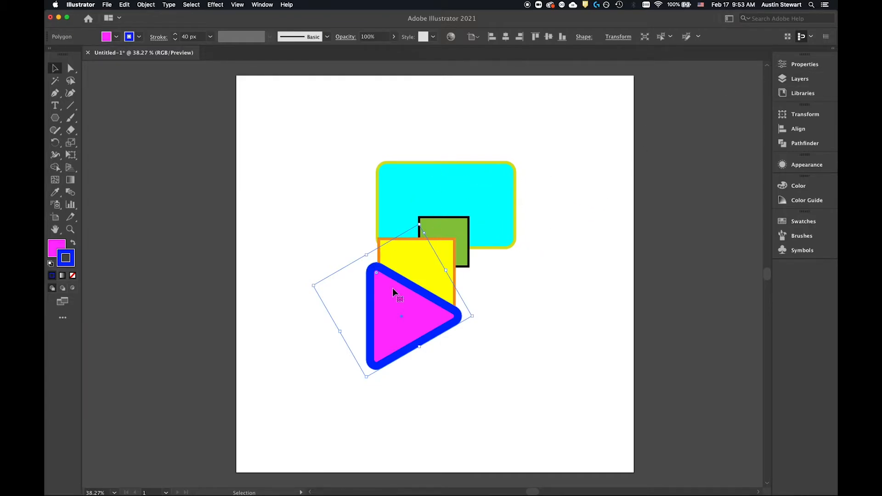
# Step: List the objects inside Layer 1 and select the yellow square, green square and rounded rectangle one at a time from the list
pyautogui.click(792, 80)
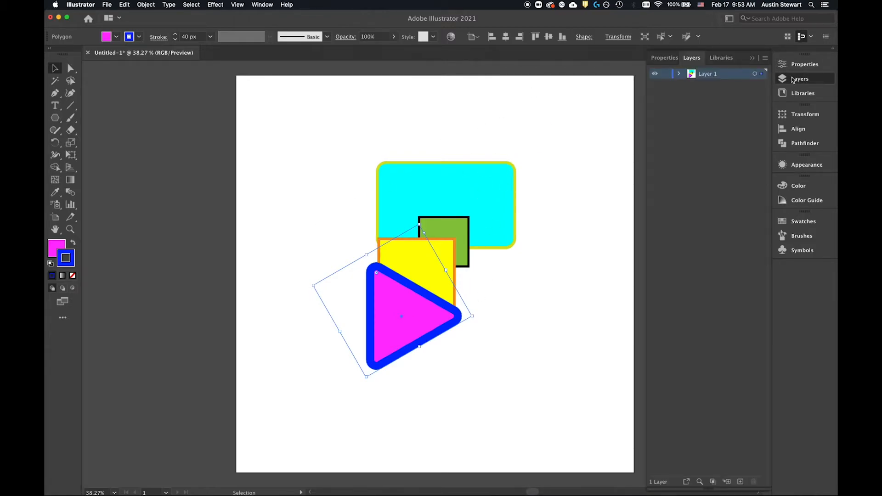
pyautogui.click(680, 74)
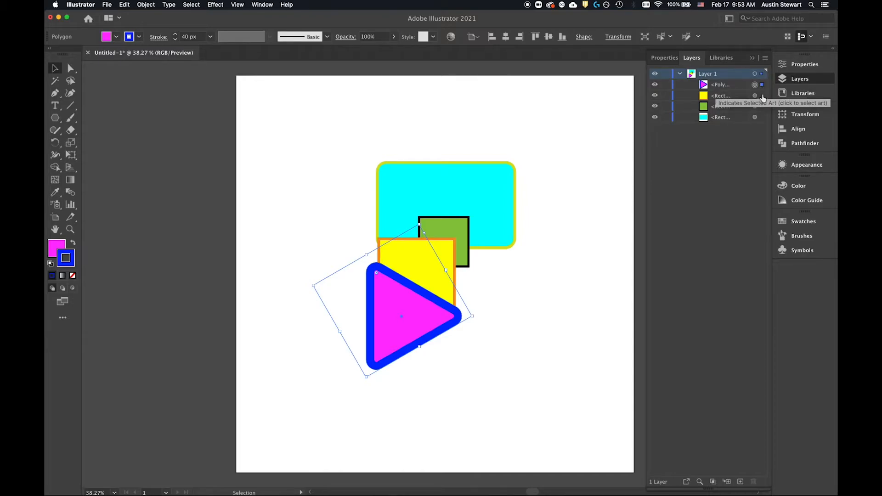
pyautogui.click(732, 97)
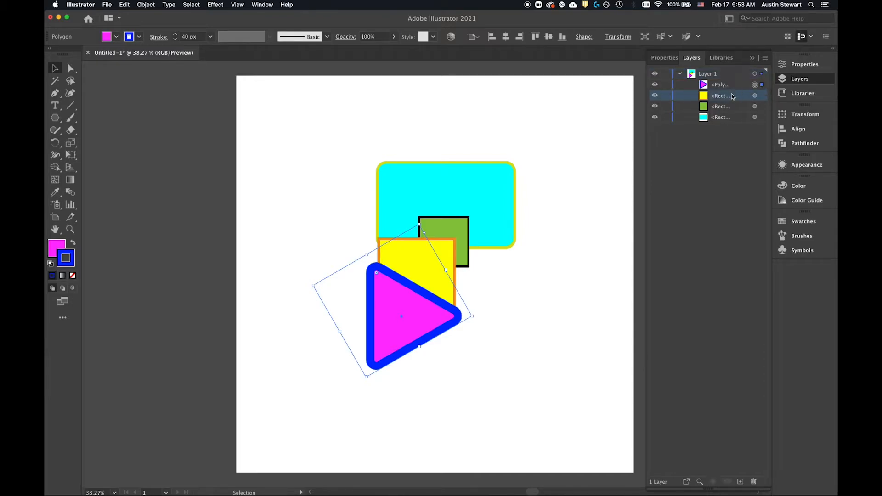
pyautogui.click(726, 85)
pyautogui.click(728, 96)
pyautogui.click(762, 96)
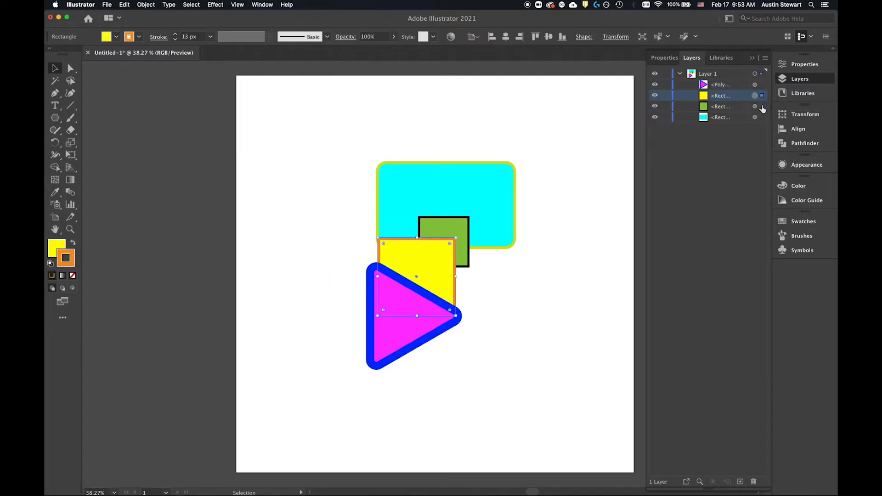
pyautogui.click(761, 107)
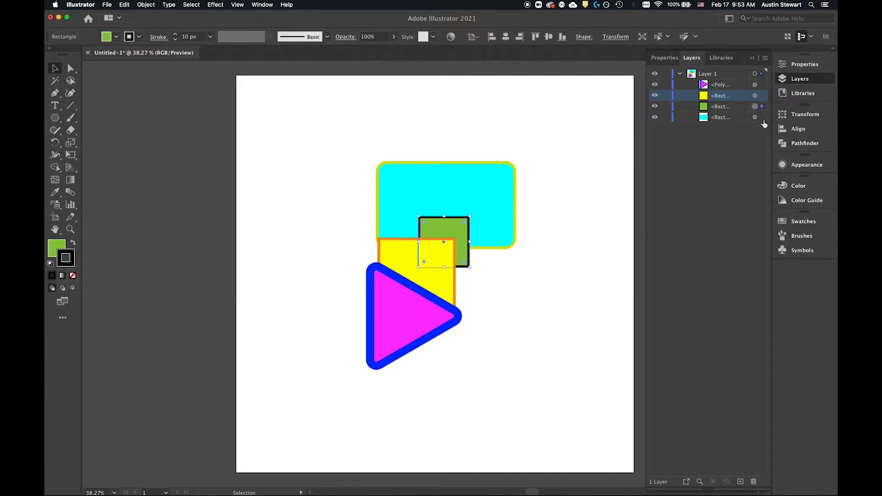
pyautogui.click(762, 117)
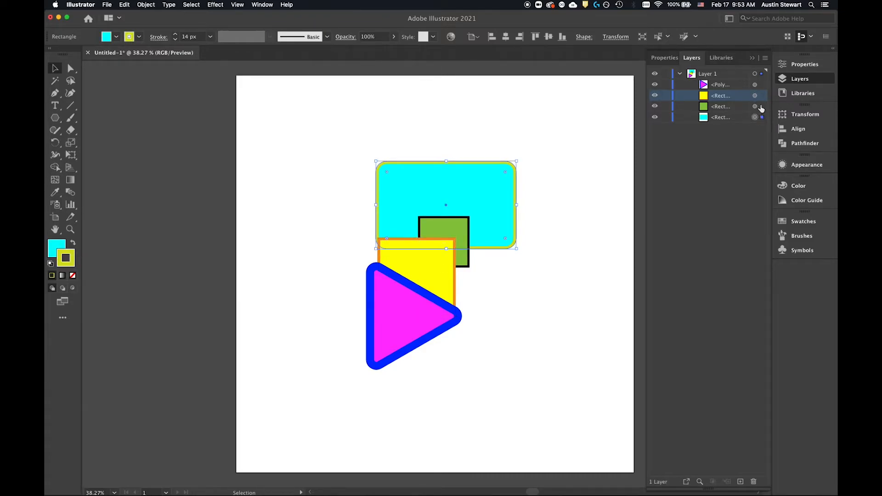
pyautogui.click(762, 107)
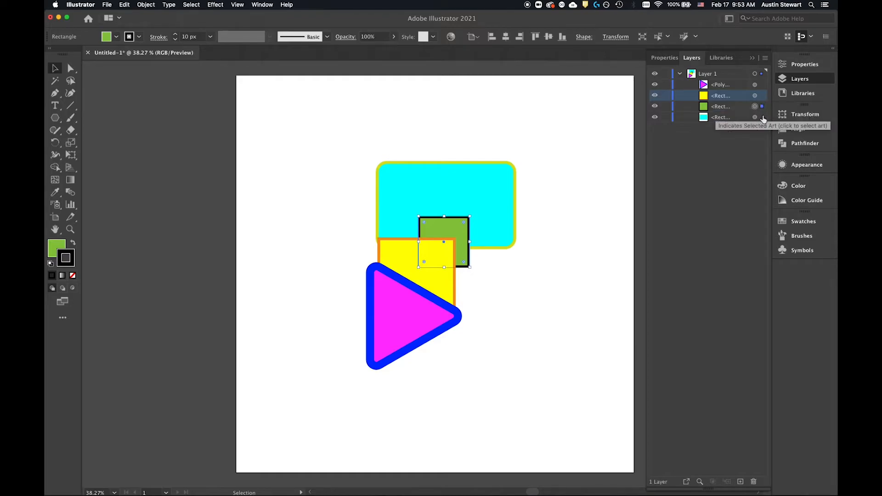
pyautogui.click(762, 117)
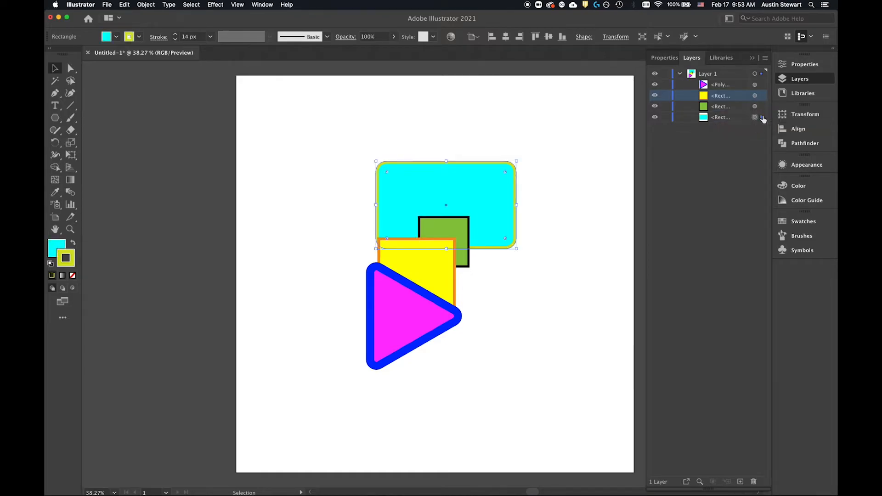
# Step: Add the triangle and both squares to the rounded rectangle's selection from the layer list, and clear the selection
pyautogui.click(762, 86)
pyautogui.click(761, 96)
pyautogui.click(762, 106)
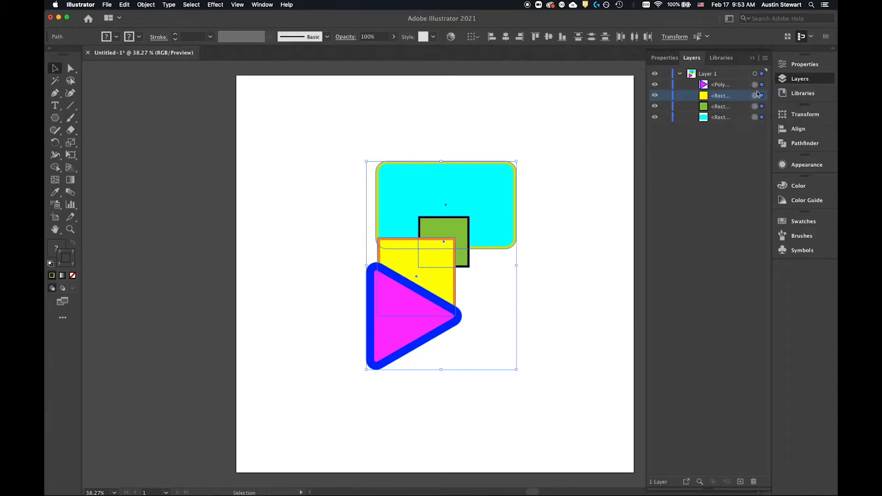
pyautogui.click(761, 107)
pyautogui.click(307, 163)
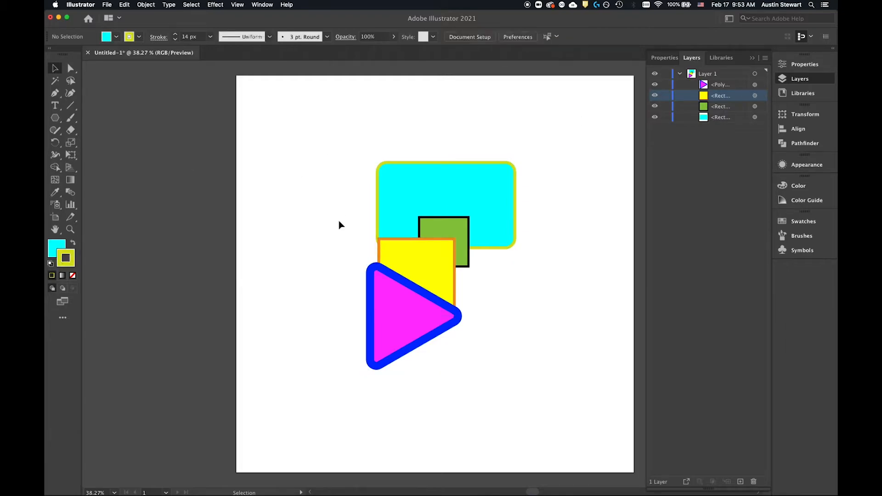
# Step: Select the triangle and the rounded rectangle together on the artboard and move them slightly down and right
pyautogui.click(395, 316)
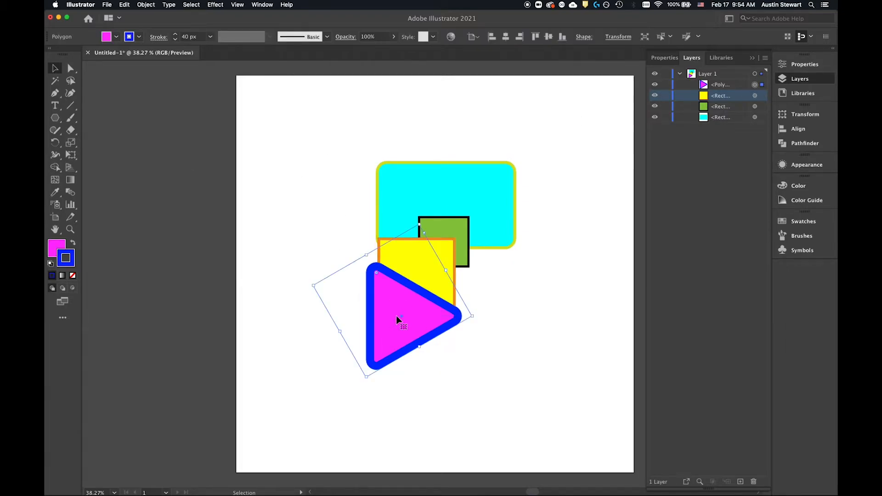
pyautogui.keyDown('shift'); pyautogui.click(467, 190); pyautogui.keyUp('shift')
pyautogui.moveTo(457, 195)
pyautogui.mouseDown()
pyautogui.moveTo(516, 197)
pyautogui.moveTo(460, 197)
pyautogui.mouseUp()
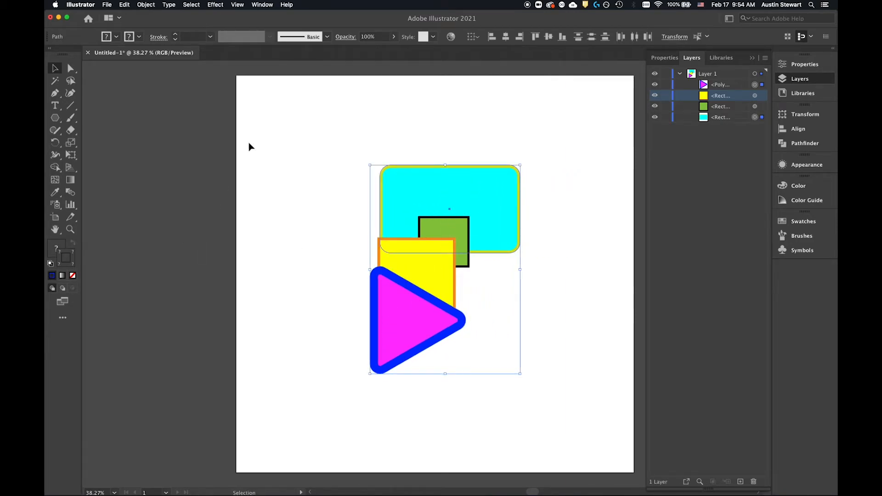
# Step: Select all four shapes with a marquee, reselect only the triangle and yellow square the same way, and clear the selection
pyautogui.moveTo(331, 118); pyautogui.dragTo(560, 427)
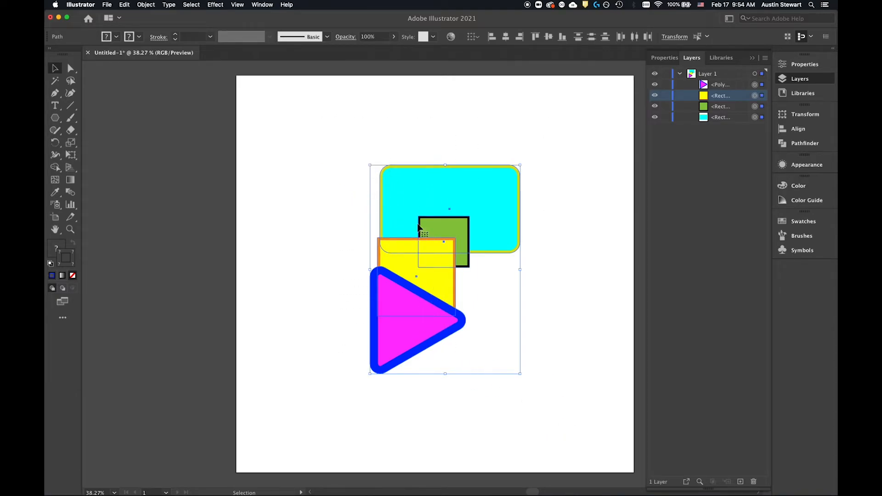
pyautogui.moveTo(340, 130); pyautogui.dragTo(551, 417)
pyautogui.click(305, 172)
pyautogui.moveTo(289, 301); pyautogui.dragTo(567, 429)
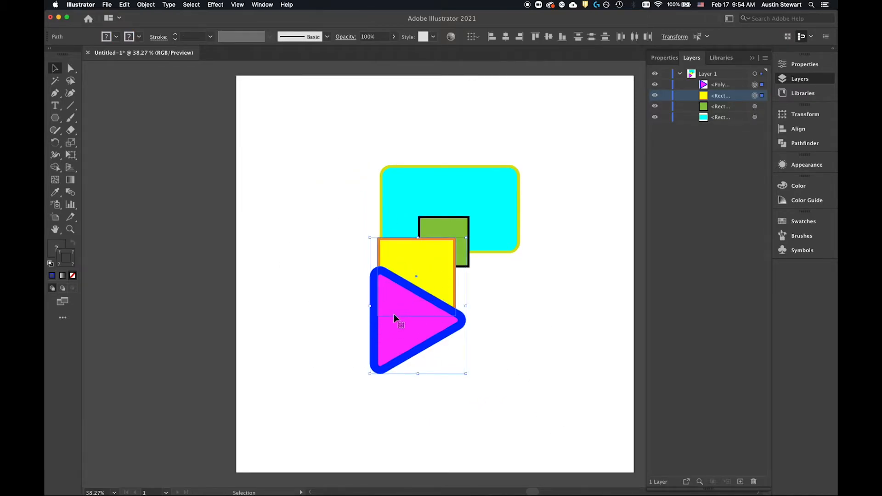
pyautogui.click(349, 121)
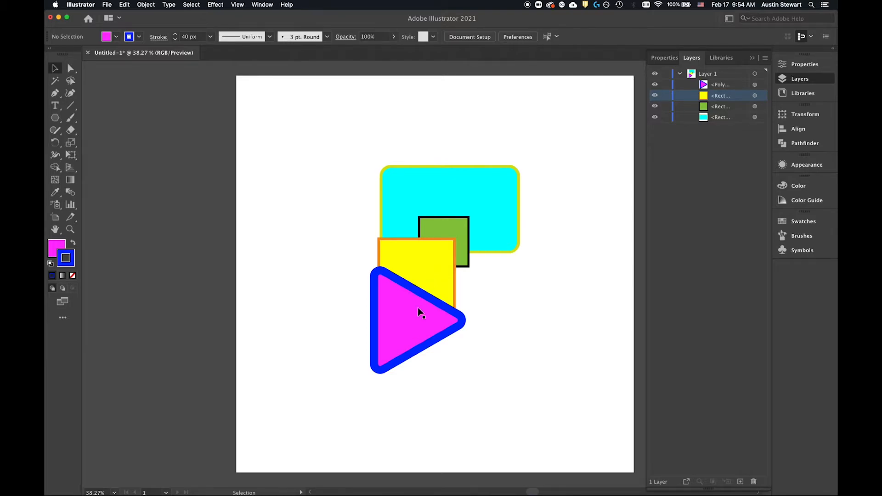
# Step: Reorder the triangle beneath the yellow square in Layer 1 and return it to the top of the stack
pyautogui.click(735, 85)
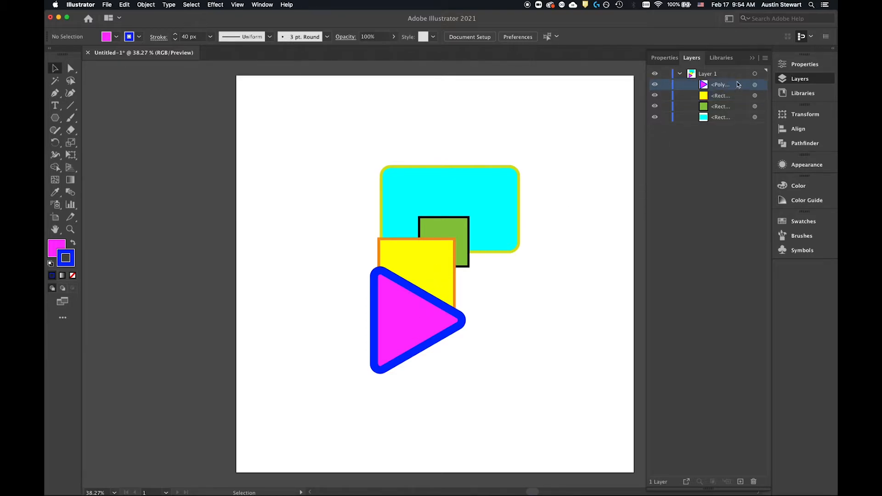
pyautogui.moveTo(735, 85); pyautogui.dragTo(733, 99)
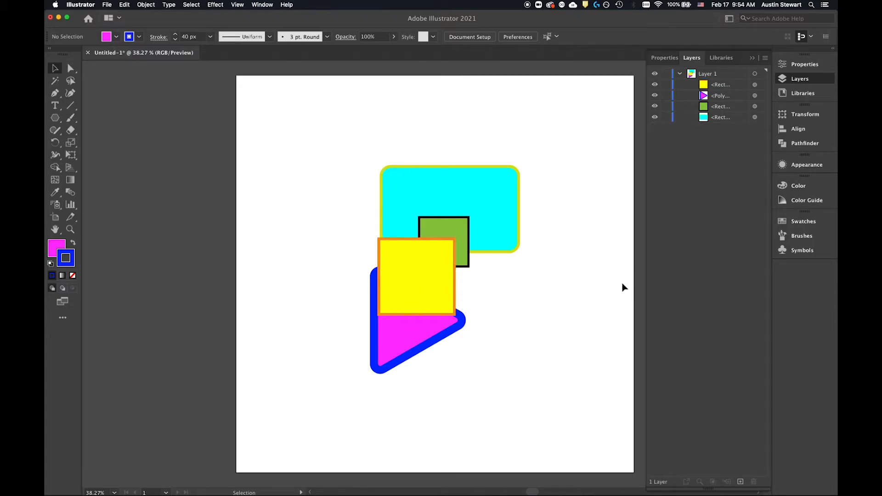
pyautogui.moveTo(737, 100); pyautogui.dragTo(737, 83)
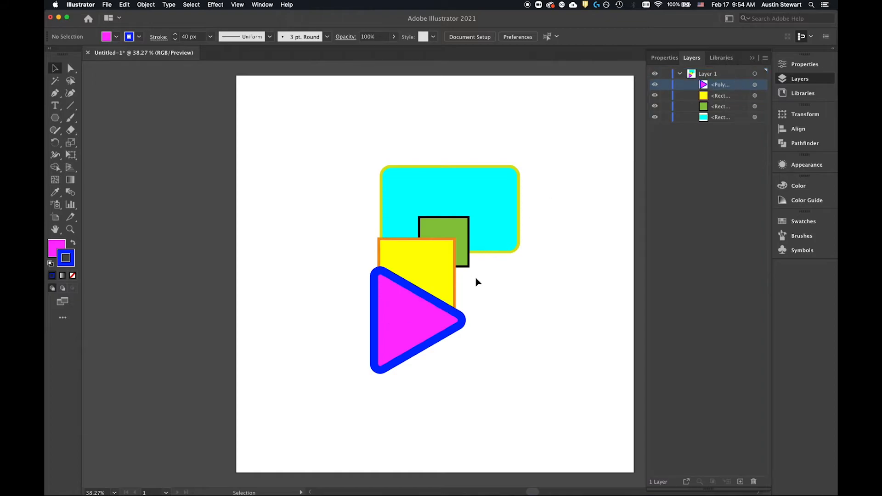
# Step: Send the triangle backward one level, behind the yellow square, with the Arrange command
pyautogui.click(402, 303)
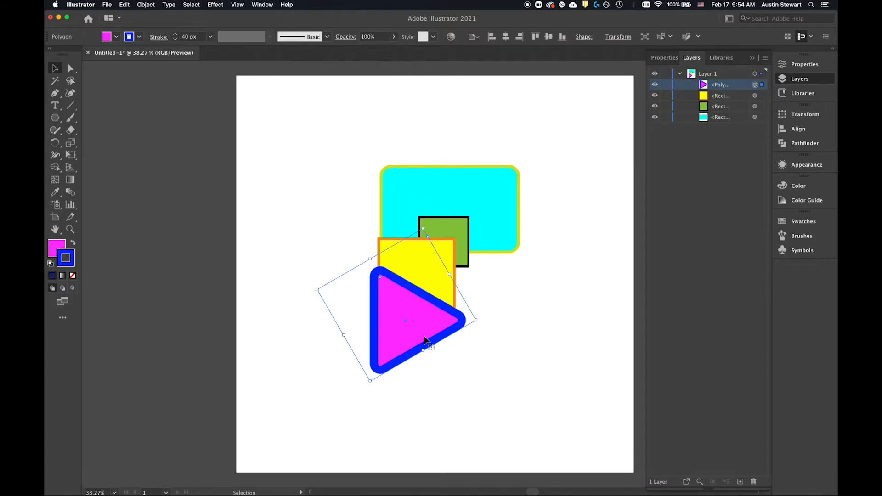
pyautogui.rightClick(394, 305)
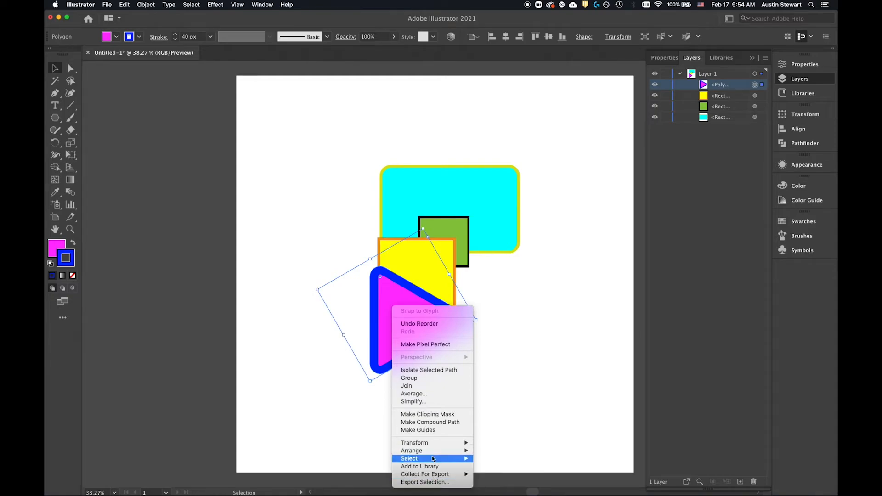
pyautogui.moveTo(427, 477)
pyautogui.moveTo(432, 452)
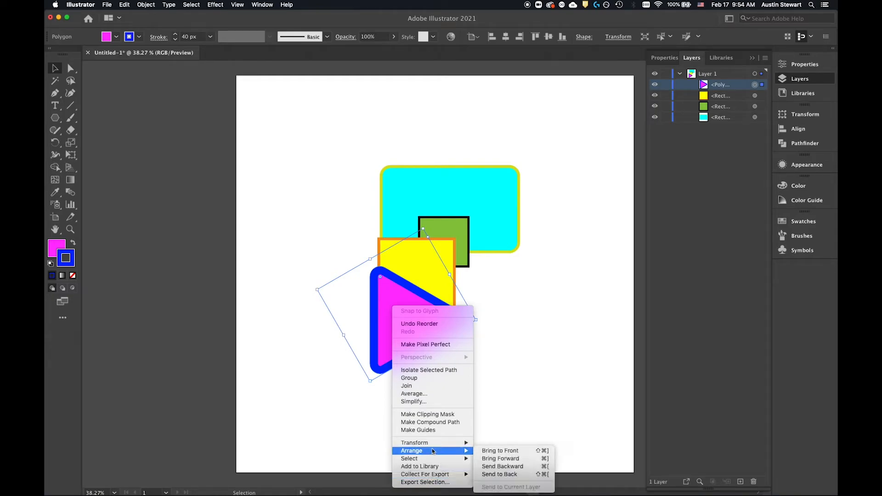
pyautogui.click(521, 466)
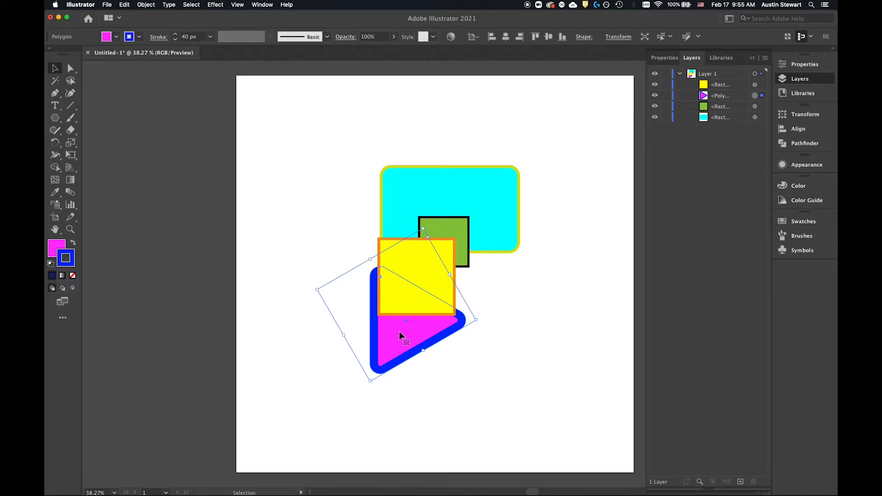
# Step: Send the triangle to the back of all the shapes
pyautogui.rightClick(400, 313)
pyautogui.moveTo(457, 457)
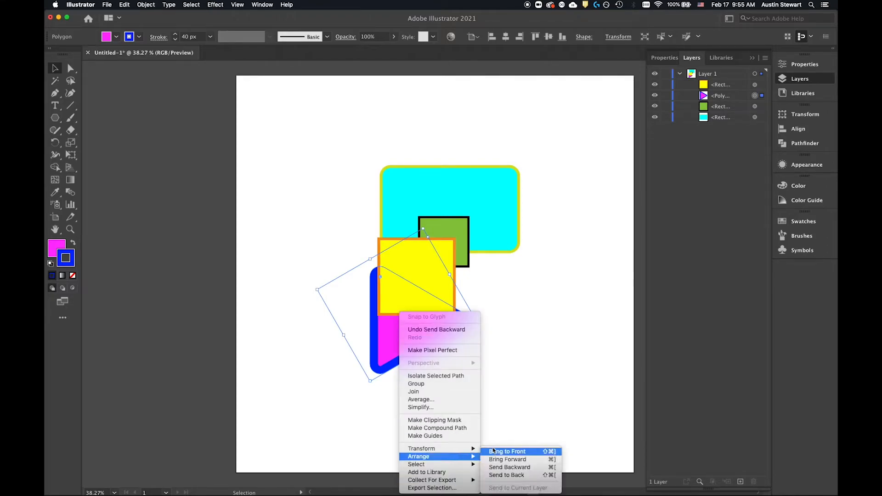
pyautogui.click(523, 477)
# Step: Move the triangle down to about X 960, Y 1384 px, partly below the yellow square, and display its properties
pyautogui.moveTo(394, 338); pyautogui.dragTo(442, 338)
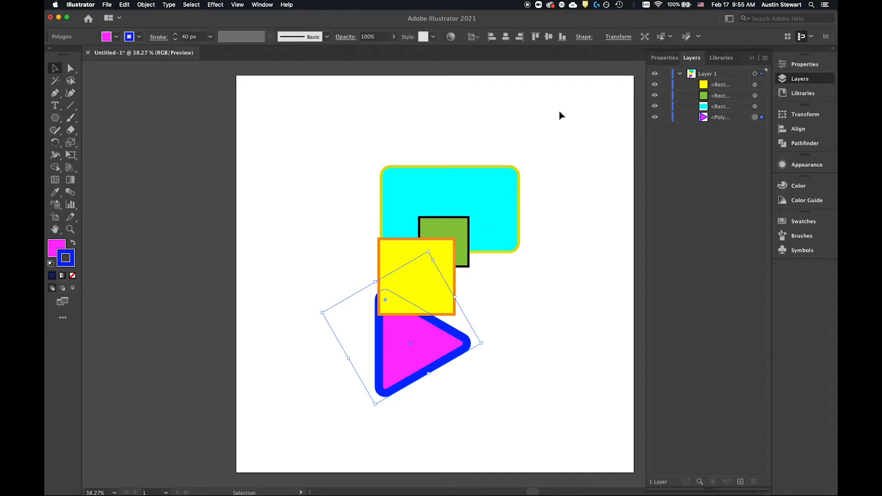
pyautogui.moveTo(450, 358)
pyautogui.mouseDown()
pyautogui.moveTo(499, 296)
pyautogui.moveTo(426, 370)
pyautogui.moveTo(428, 353)
pyautogui.moveTo(444, 343)
pyautogui.mouseUp()
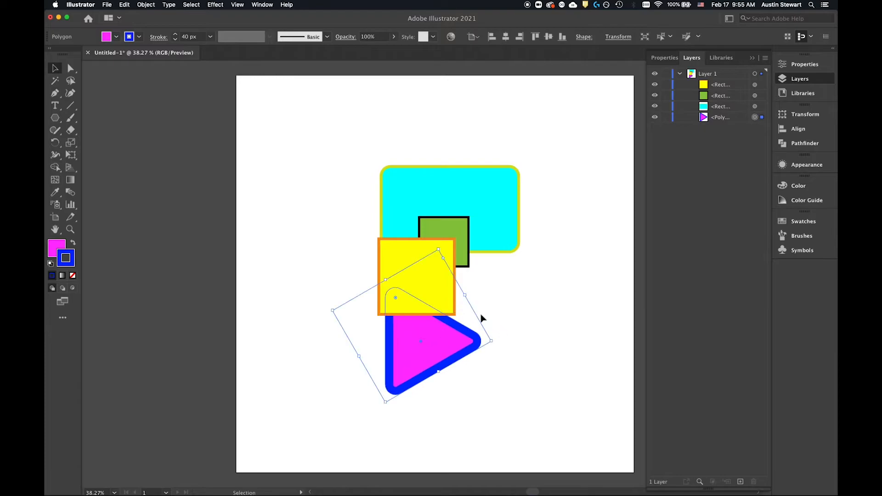
pyautogui.click(665, 58)
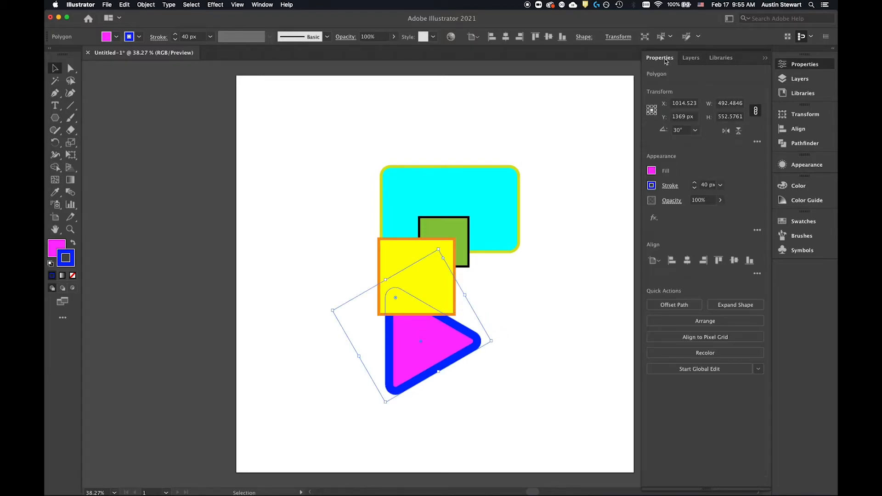
pyautogui.moveTo(445, 346); pyautogui.dragTo(434, 349)
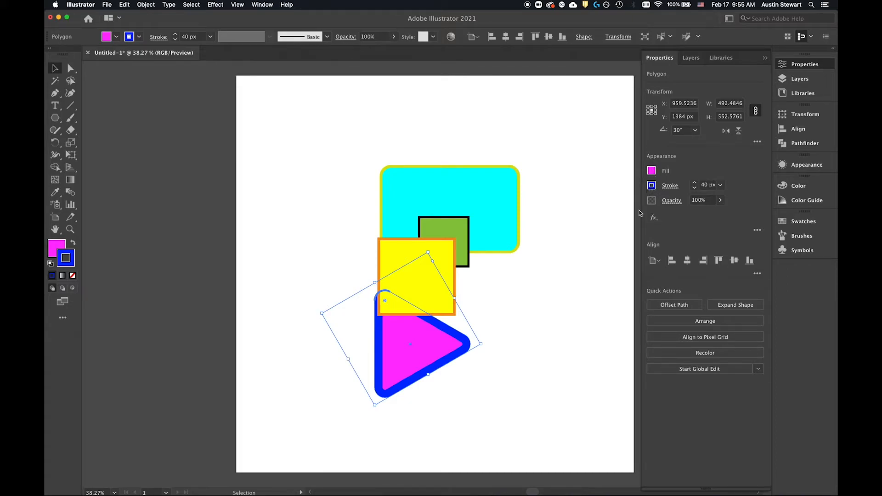
# Step: Set the triangle's X position to 100 px
pyautogui.click(721, 204)
pyautogui.moveTo(720, 213)
pyautogui.mouseDown()
pyautogui.moveTo(692, 215)
pyautogui.moveTo(738, 216)
pyautogui.mouseUp()
pyautogui.click(690, 105)
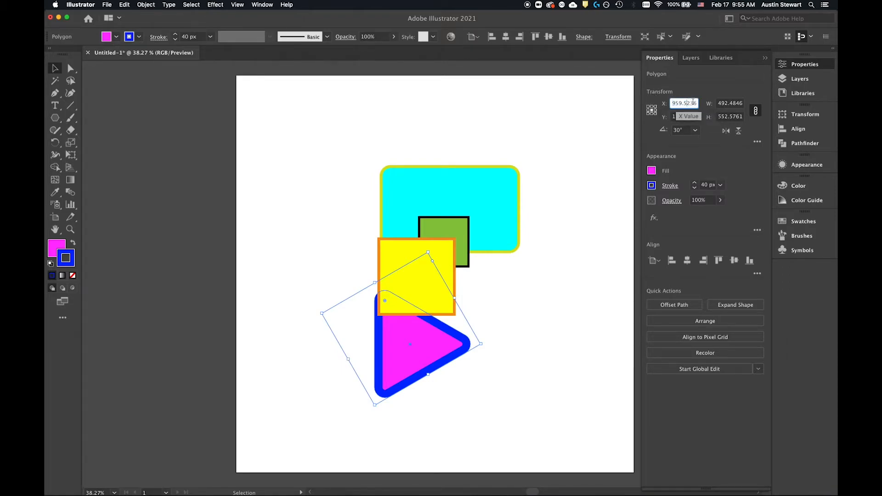
pyautogui.write('100')
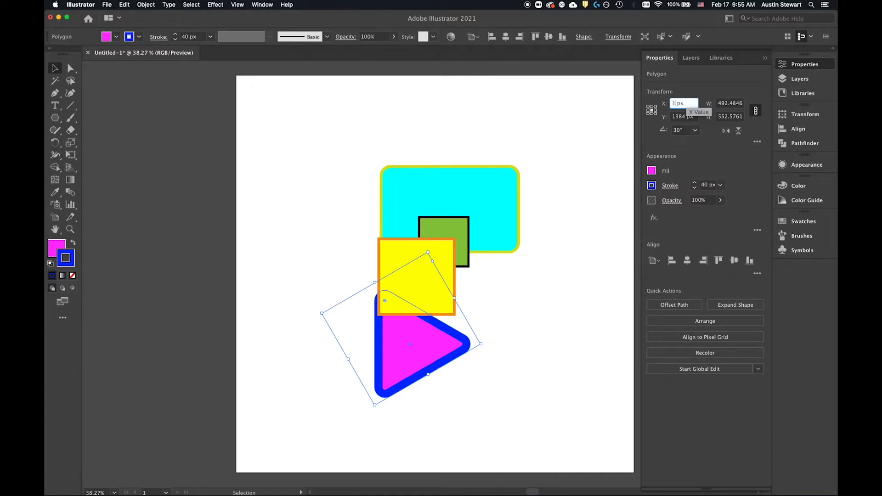
pyautogui.press('Return')
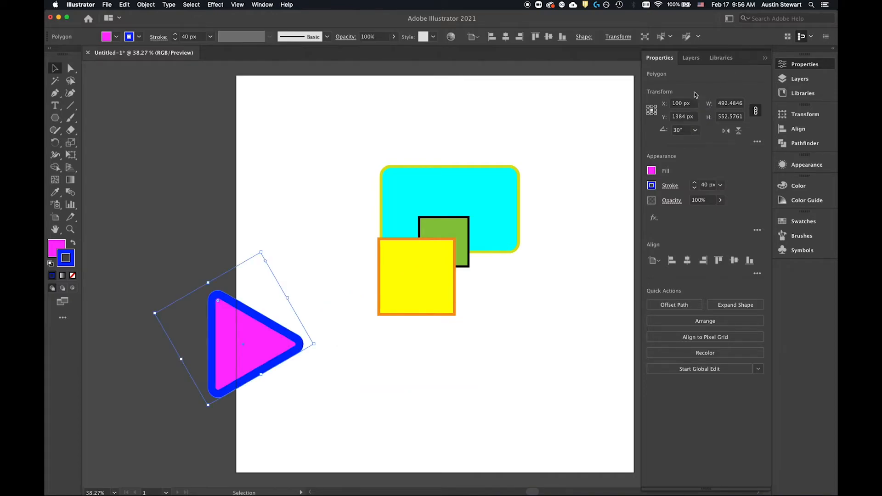
# Step: Move the triangle back onto the artboard, below the yellow square, at about X 922, Y 1465 px
pyautogui.click(681, 103)
pyautogui.press('Return')
pyautogui.moveTo(233, 339); pyautogui.dragTo(390, 326)
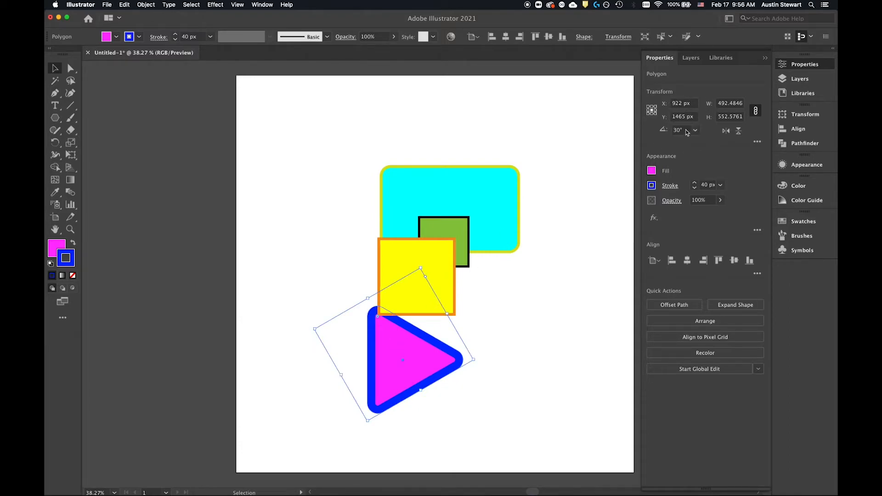
# Step: Rotate the triangle with the preset angle 180° and replace that angle with a custom 23.5°
pyautogui.click(695, 131)
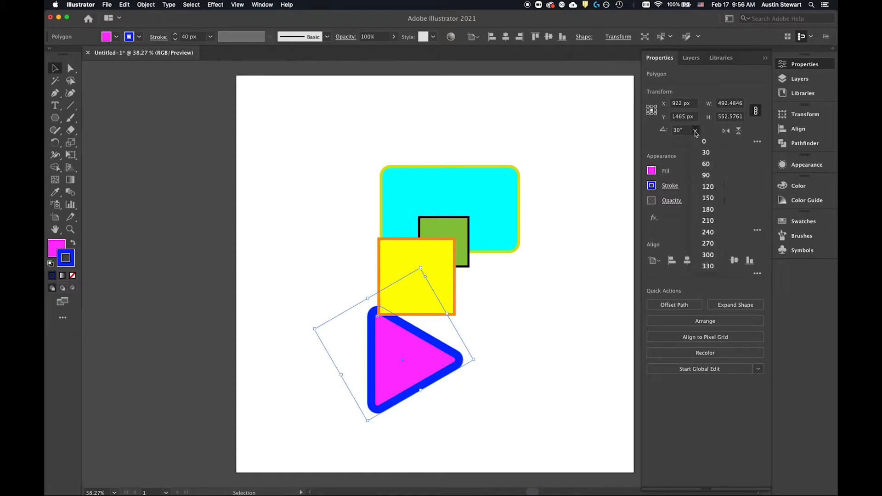
pyautogui.click(708, 209)
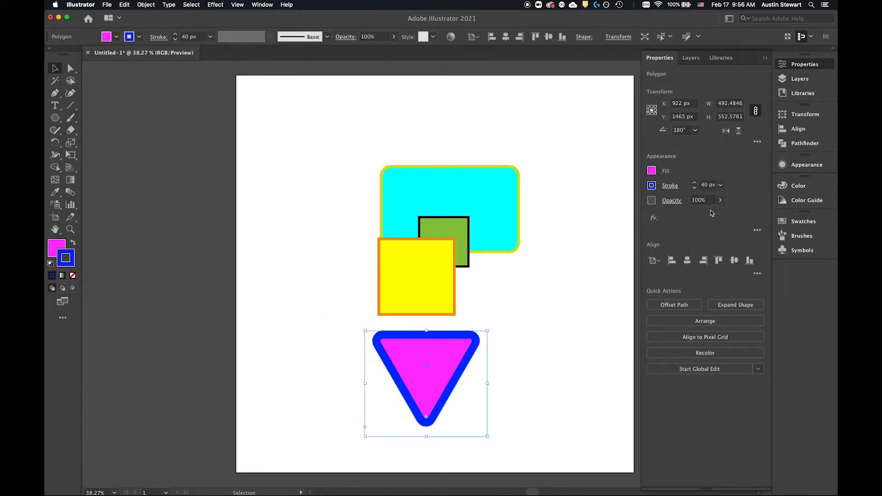
pyautogui.moveTo(689, 131); pyautogui.dragTo(624, 128)
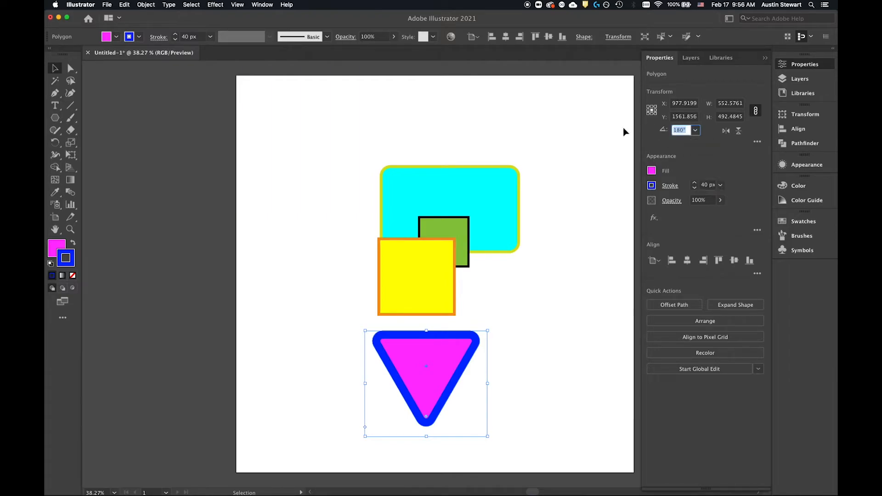
pyautogui.write('23.5')
pyautogui.press('Return')
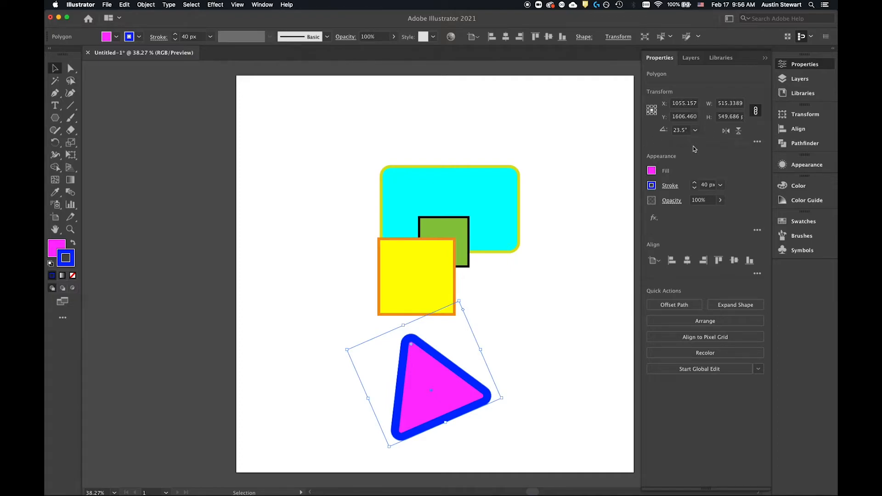
# Step: Scale the triangle proportionally to a width of about 498 px and move it to about X 883, Y 1390 px
pyautogui.click(719, 103)
pyautogui.write('500')
pyautogui.press('Tab')
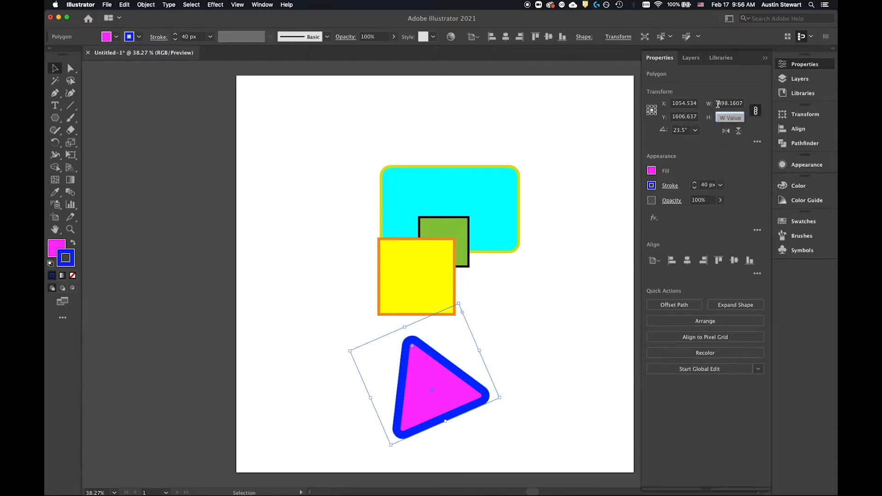
pyautogui.click(756, 111)
pyautogui.moveTo(427, 384); pyautogui.dragTo(393, 341)
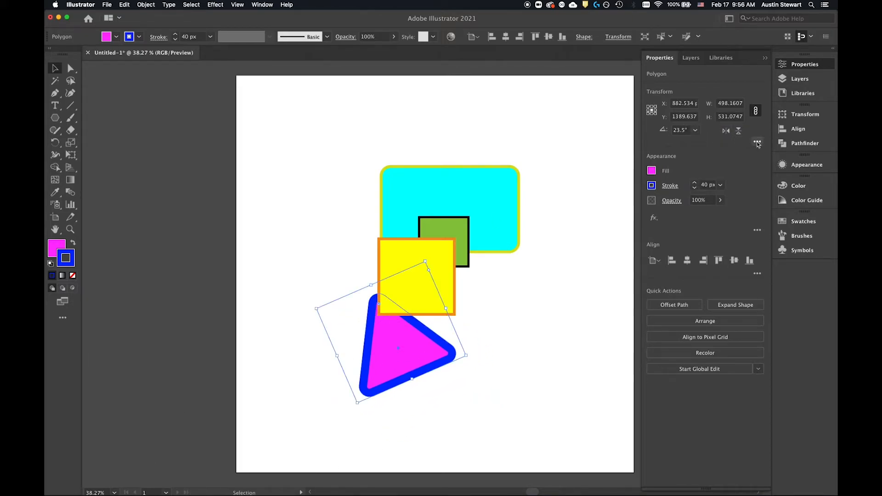
# Step: Open the triangle's additional transform options and set its corner radius to 5 px
pyautogui.click(757, 142)
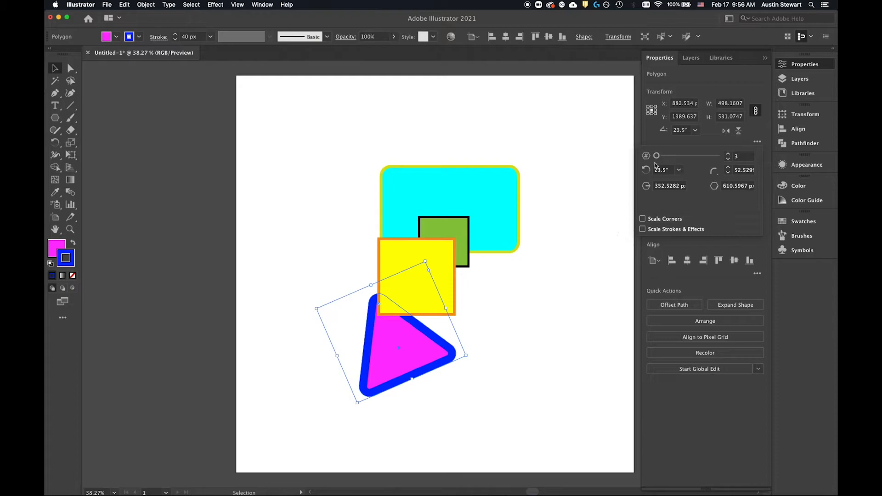
pyautogui.moveTo(657, 156); pyautogui.dragTo(636, 151)
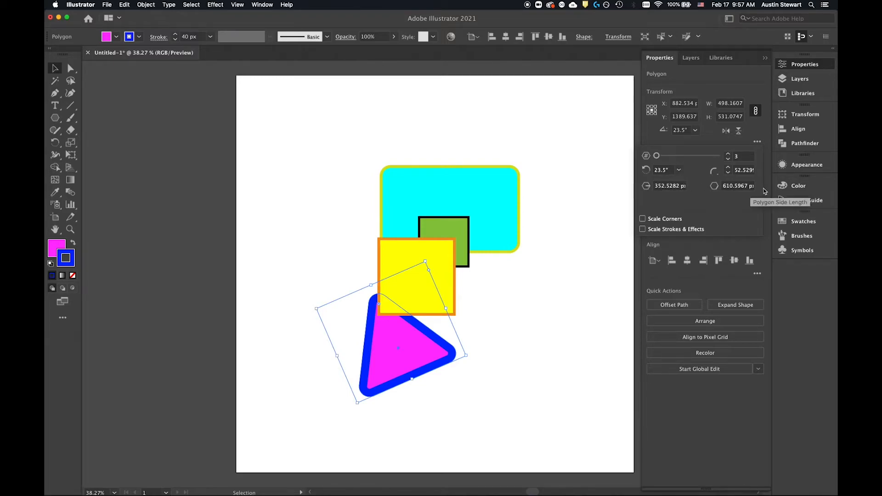
pyautogui.click(737, 171)
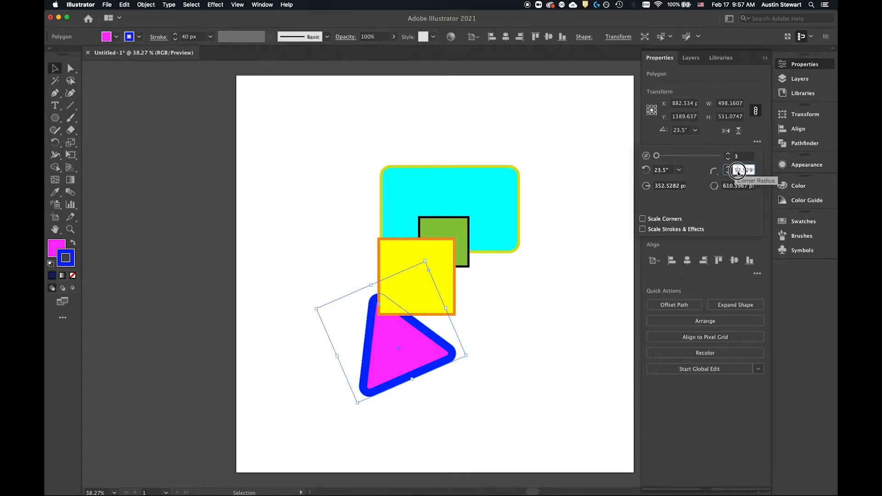
pyautogui.moveTo(737, 171); pyautogui.dragTo(766, 173)
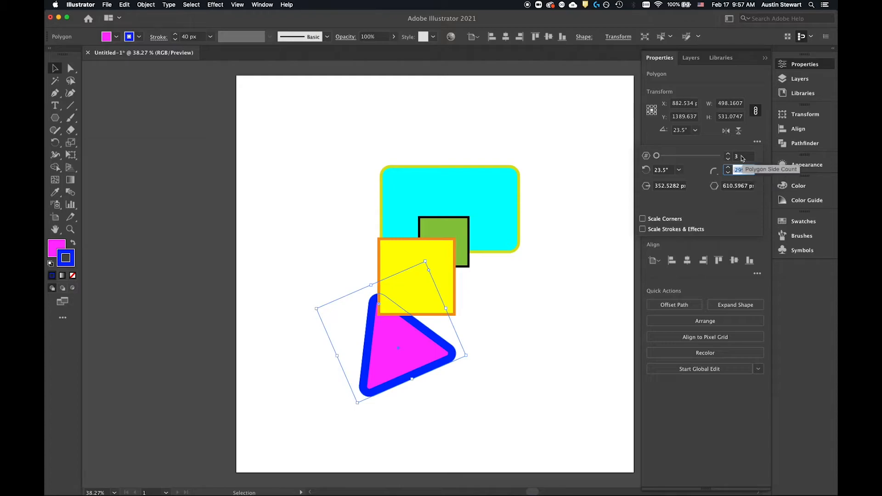
pyautogui.write('5')
pyautogui.press('Return')
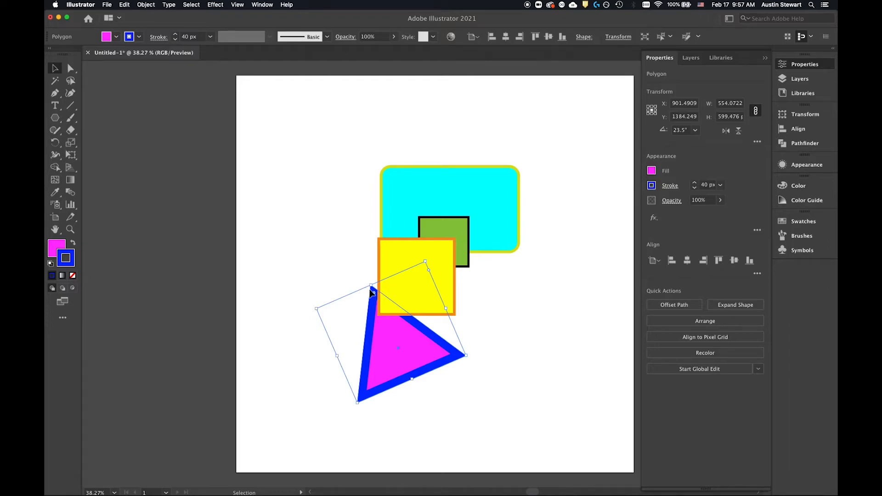
# Step: Inspect the triangle's upper corner up close and set its corner radius to 50 px
pyautogui.scroll(8, 371, 293)
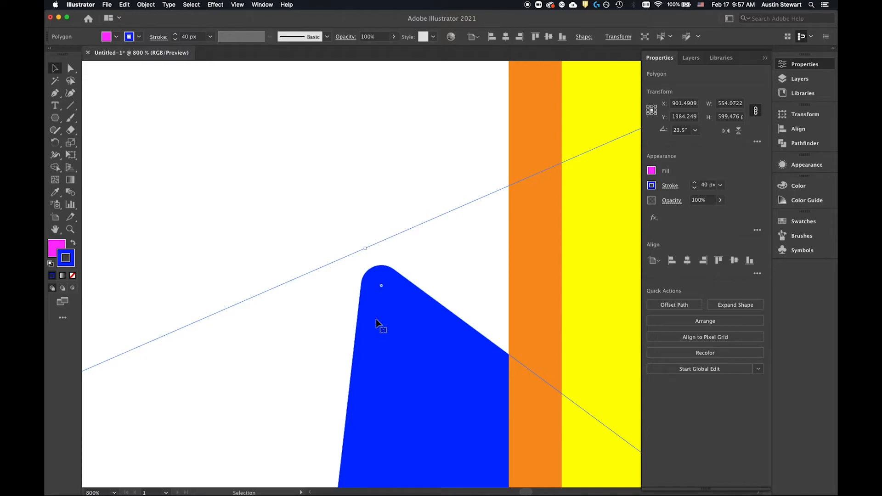
pyautogui.scroll(-2, 376, 319)
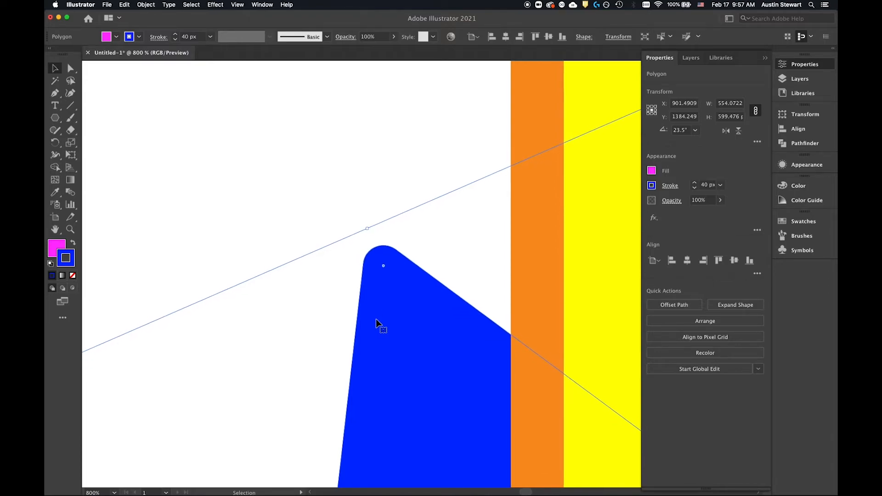
pyautogui.scroll(-6, 376, 323)
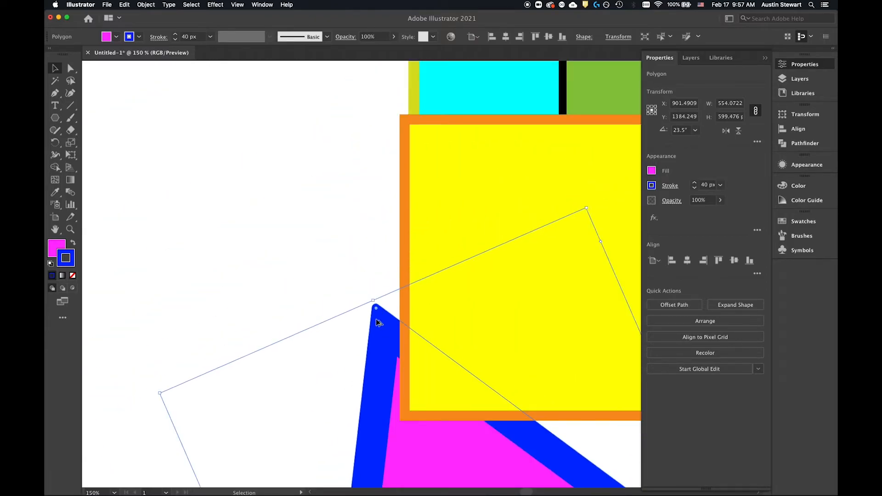
pyautogui.scroll(6, 376, 319)
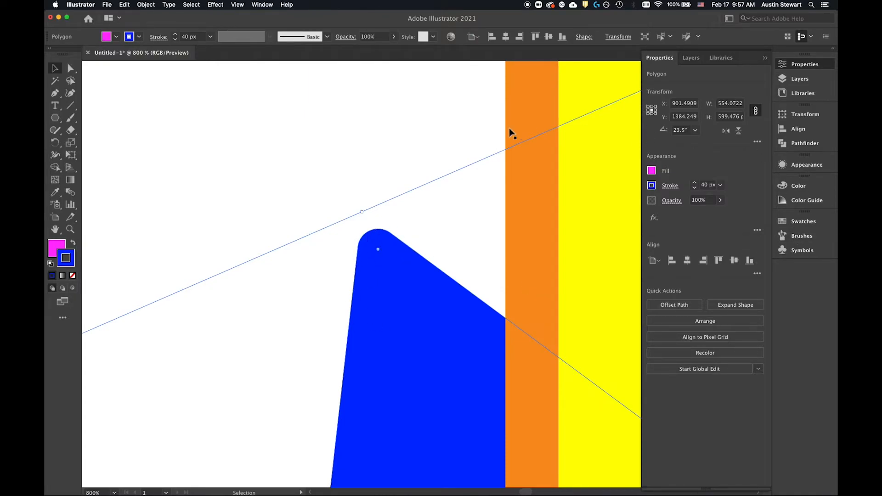
pyautogui.click(757, 142)
pyautogui.click(743, 170)
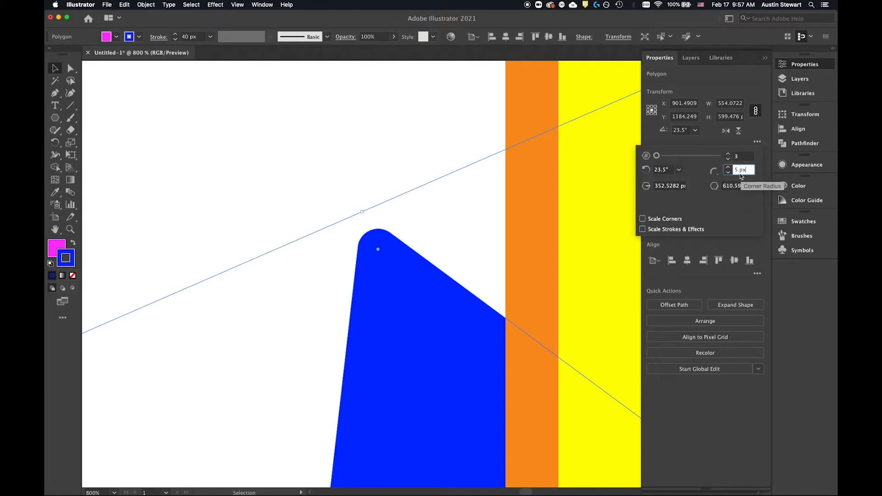
pyautogui.write('5')
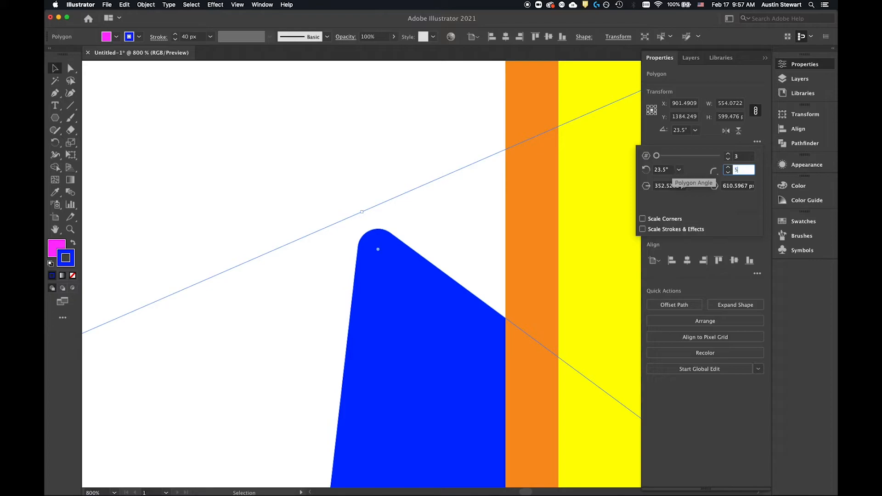
pyautogui.write('0')
pyautogui.press('Return')
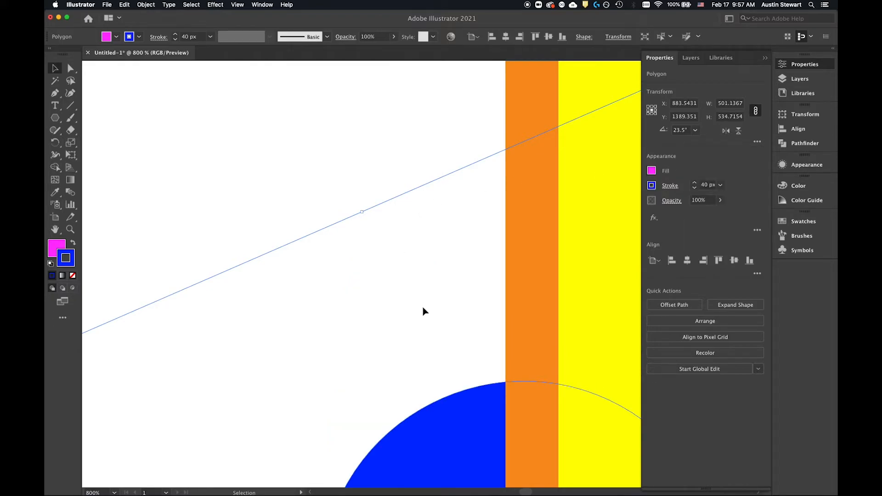
# Step: Zoom out to the whole artboard and pan the canvas in all directions to demonstrate view navigation
pyautogui.scroll(-10, 424, 307)
pyautogui.scroll(-2, 424, 307)
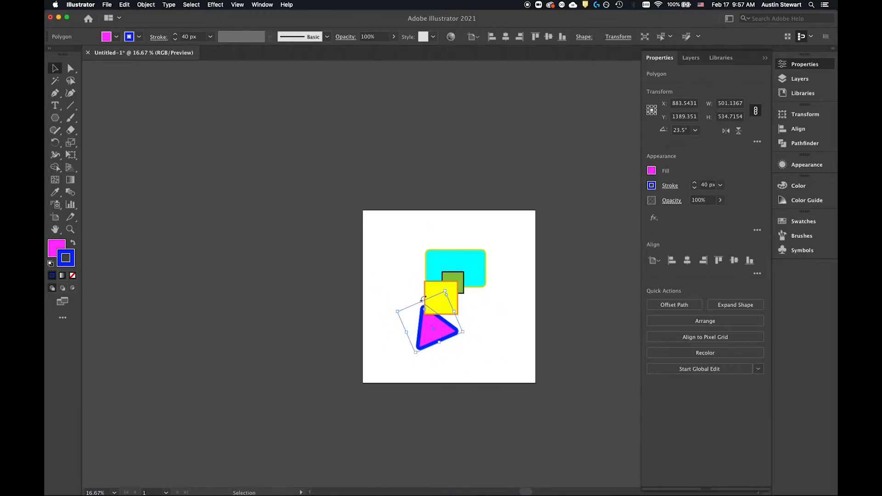
pyautogui.scroll(5, 445, 284)
pyautogui.scroll(-15, 444, 284)
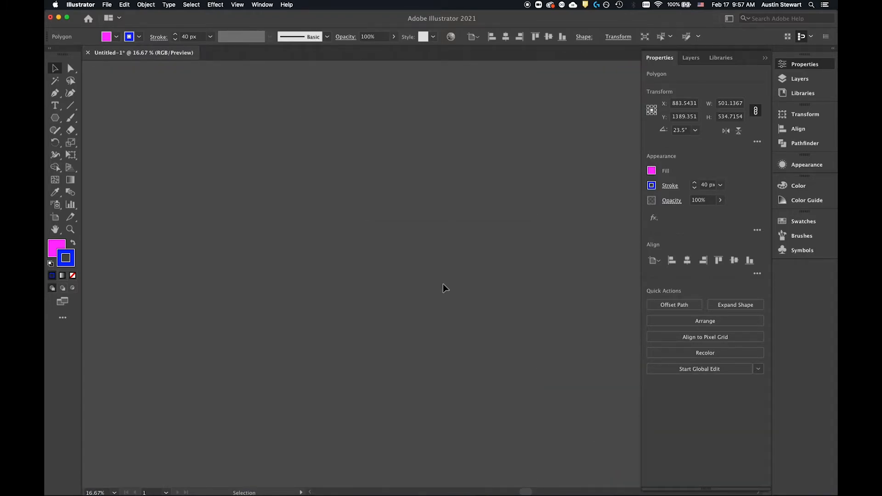
pyautogui.scroll(10, 443, 284)
pyautogui.scroll(-4, 442, 284)
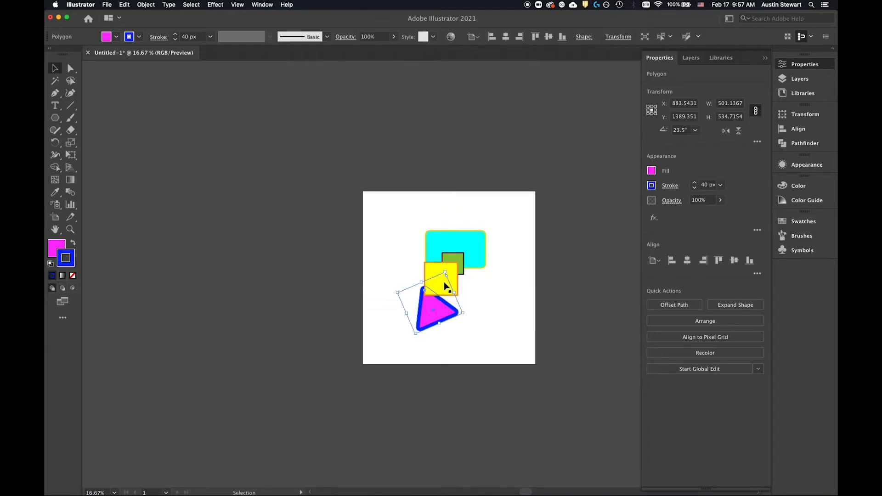
pyautogui.scroll(-2, 445, 286)
pyautogui.hscroll(3, 445, 285)
pyautogui.scroll(3, 445, 286)
pyautogui.hscroll(-4, 445, 286)
pyautogui.hscroll(8, 444, 285)
pyautogui.scroll(-3, 444, 286)
pyautogui.hscroll(-3, 445, 287)
pyautogui.hscroll(2, 444, 287)
pyautogui.hscroll(-4, 445, 287)
pyautogui.scroll(-3, 445, 287)
pyautogui.scroll(3, 446, 288)
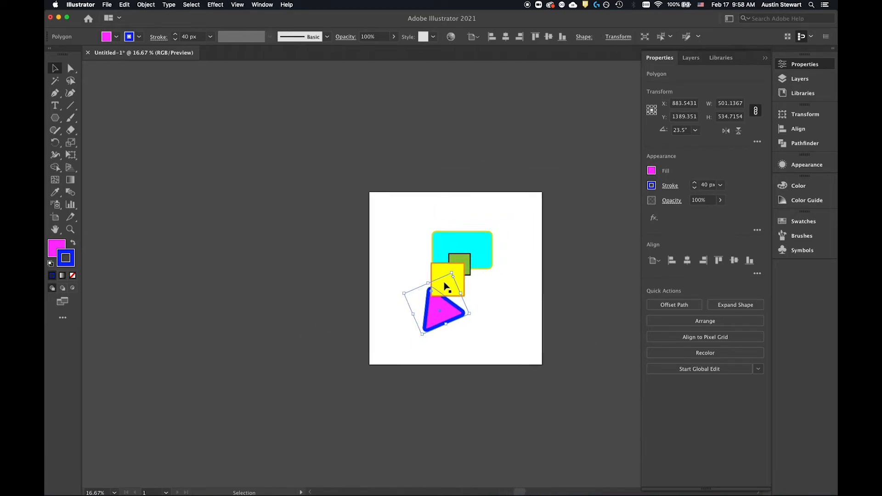
pyautogui.scroll(3, 444, 286)
pyautogui.hscroll(4, 444, 285)
pyautogui.scroll(-5, 444, 286)
pyautogui.hscroll(-2, 444, 285)
pyautogui.scroll(3, 444, 286)
pyautogui.hscroll(3, 444, 285)
pyautogui.hscroll(-6, 444, 286)
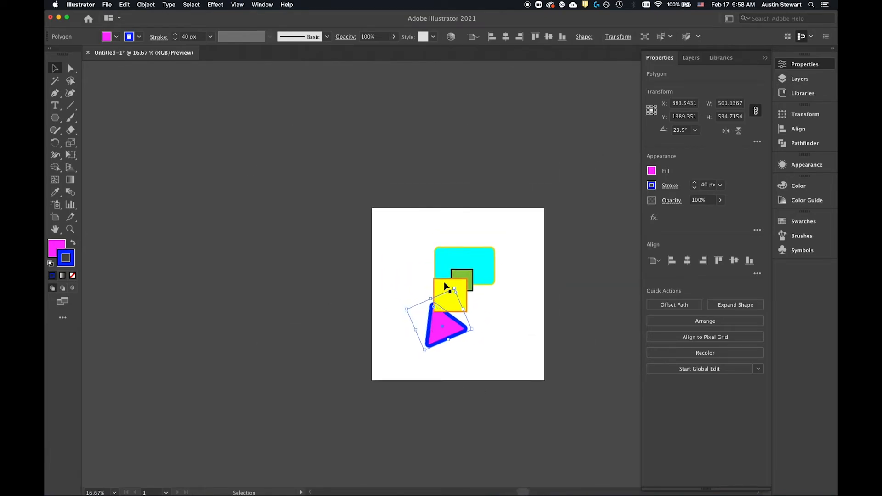
pyautogui.hscroll(3, 444, 287)
pyautogui.scroll(-2, 444, 287)
pyautogui.hscroll(-3, 444, 287)
pyautogui.scroll(-1, 444, 287)
pyautogui.hscroll(4, 445, 287)
pyautogui.scroll(3, 445, 287)
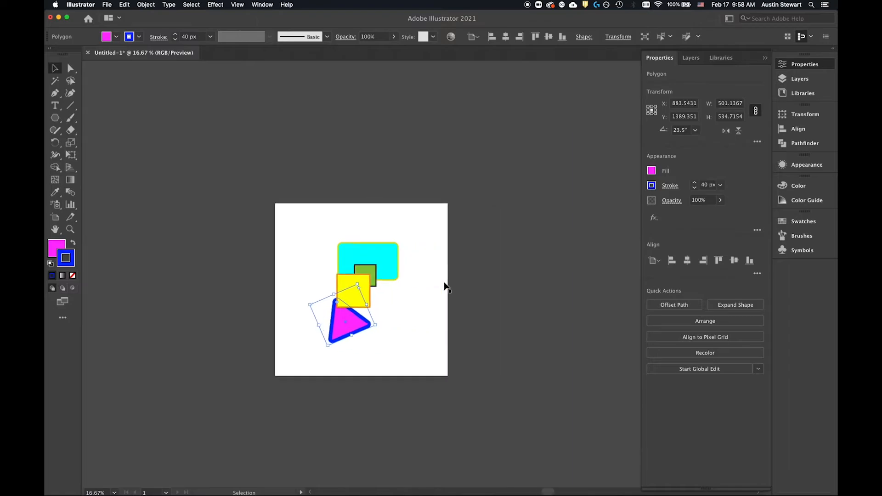
pyautogui.scroll(-5, 445, 287)
pyautogui.hscroll(-1, 444, 286)
pyautogui.scroll(6, 444, 286)
pyautogui.hscroll(2, 444, 286)
pyautogui.hscroll(-2, 445, 287)
pyautogui.scroll(-1, 445, 287)
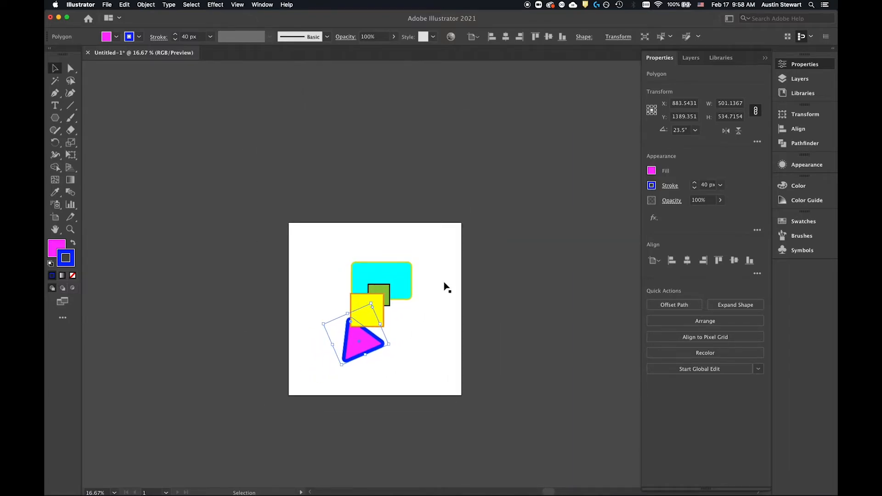
# Step: Switch to the Direct Selection tool and back to the Selection tool, and view the artboard at 25% zoom
pyautogui.press('a')
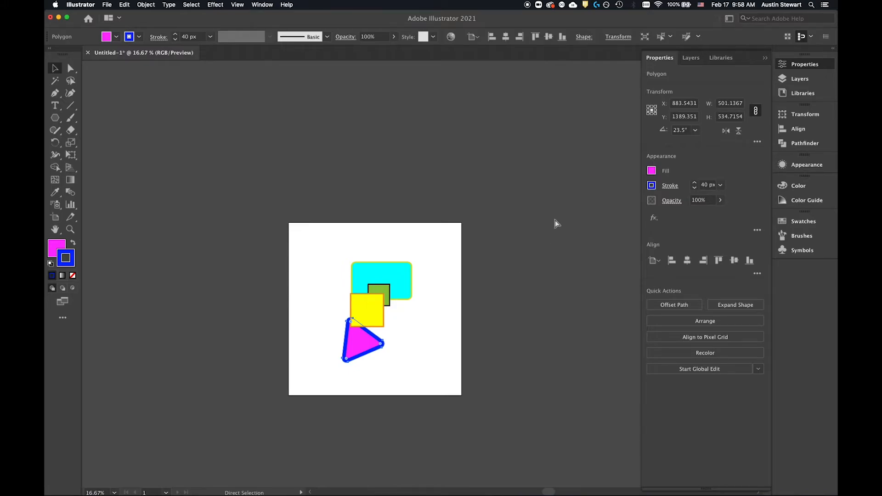
pyautogui.hscroll(4, 426, 310)
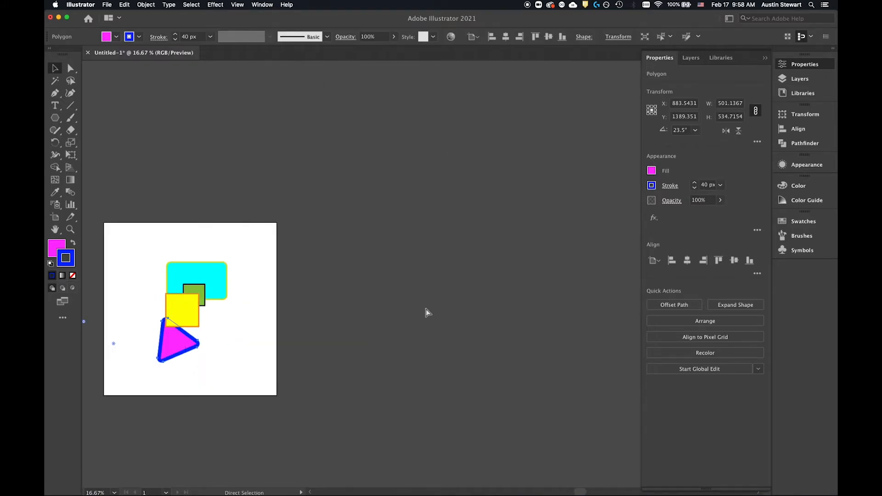
pyautogui.hscroll(-5, 426, 310)
pyautogui.press('v')
pyautogui.scroll(5, 425, 308)
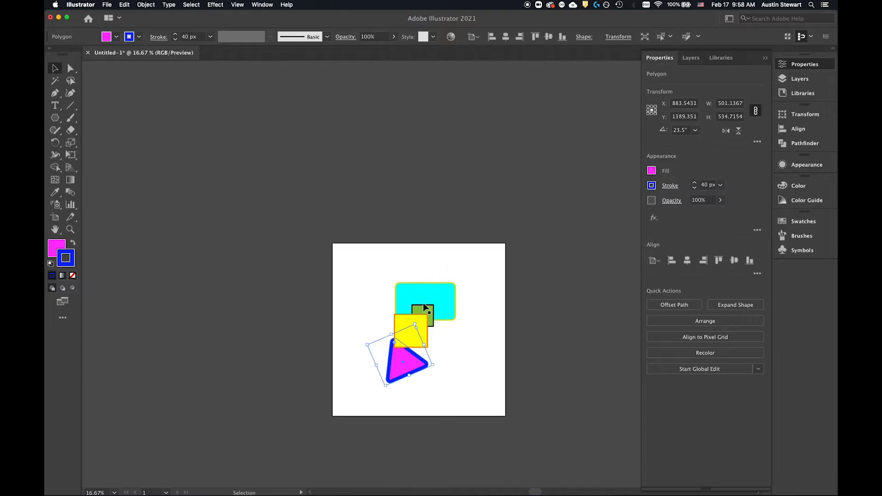
pyautogui.scroll(-6, 423, 303)
pyautogui.scroll(2, 419, 289)
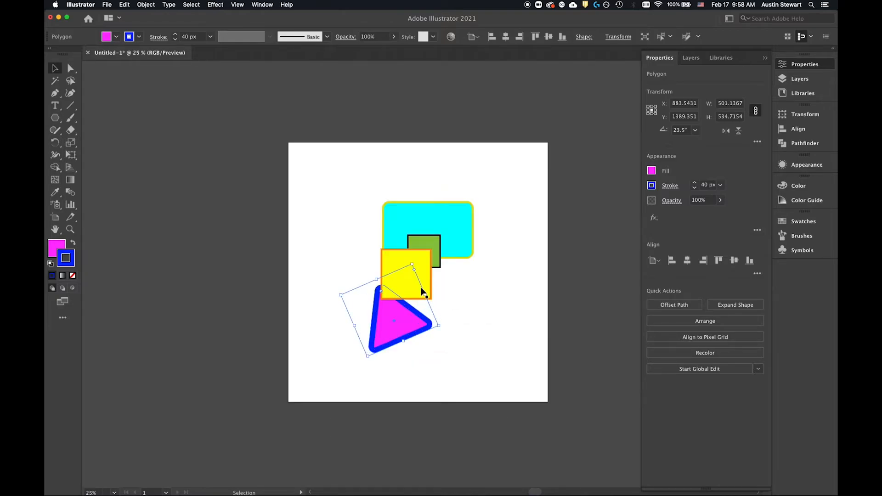
pyautogui.scroll(-1, 419, 288)
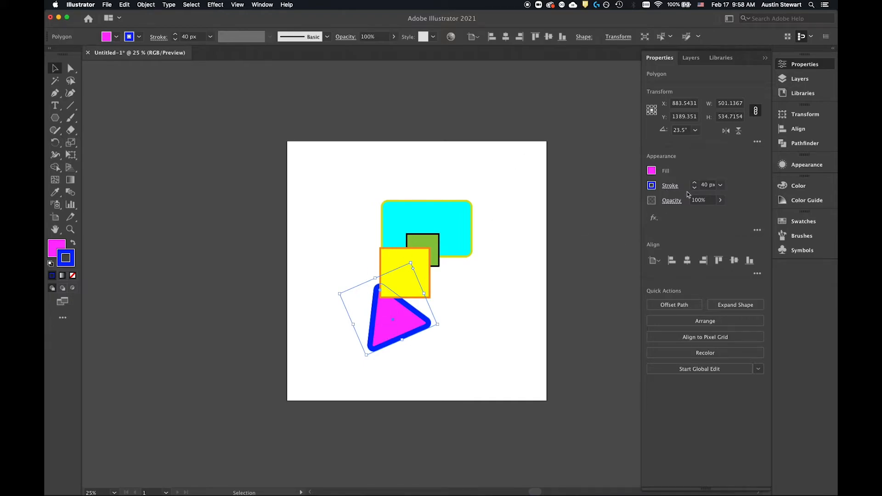
pyautogui.scroll(5, 543, 243)
pyautogui.scroll(-5, 467, 262)
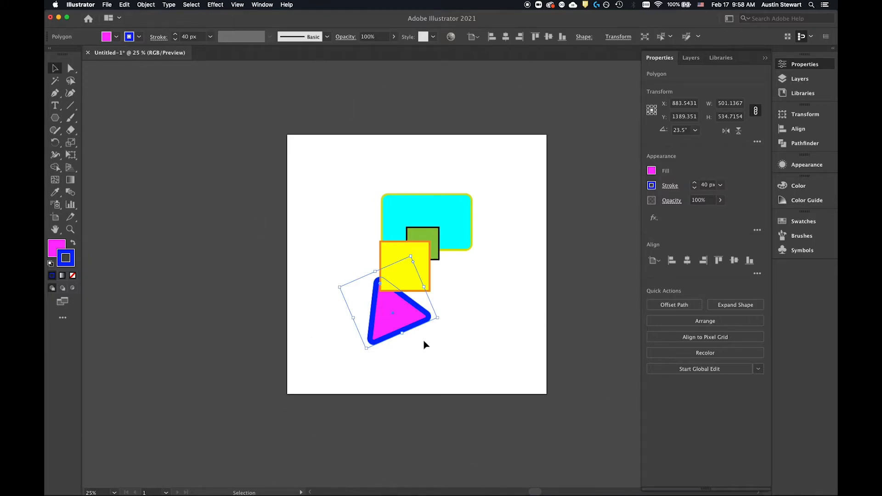
# Step: Move both squares off the artboard to its left, the triangle across its left edge, and the cyan rectangle across its upper-left corner
pyautogui.moveTo(406, 307); pyautogui.dragTo(298, 307)
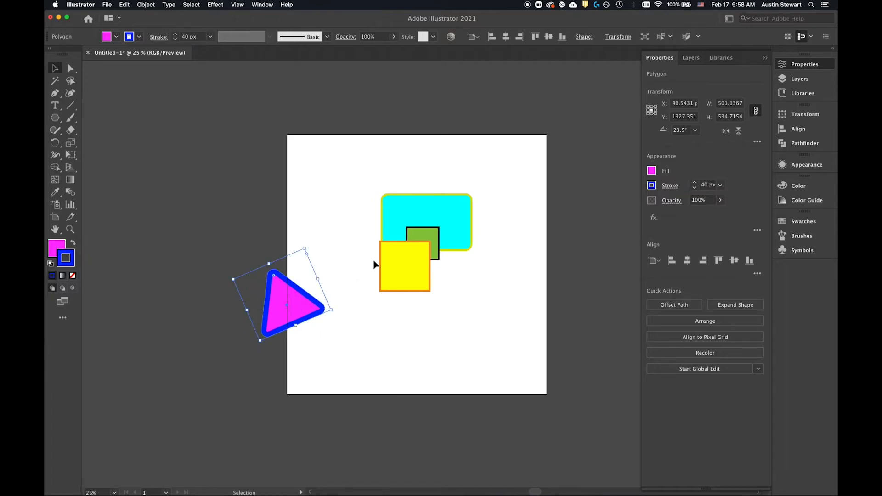
pyautogui.moveTo(399, 256); pyautogui.dragTo(212, 148)
pyautogui.moveTo(454, 228); pyautogui.dragTo(299, 91)
pyautogui.moveTo(410, 252); pyautogui.dragTo(228, 231)
pyautogui.moveTo(301, 301); pyautogui.dragTo(275, 253)
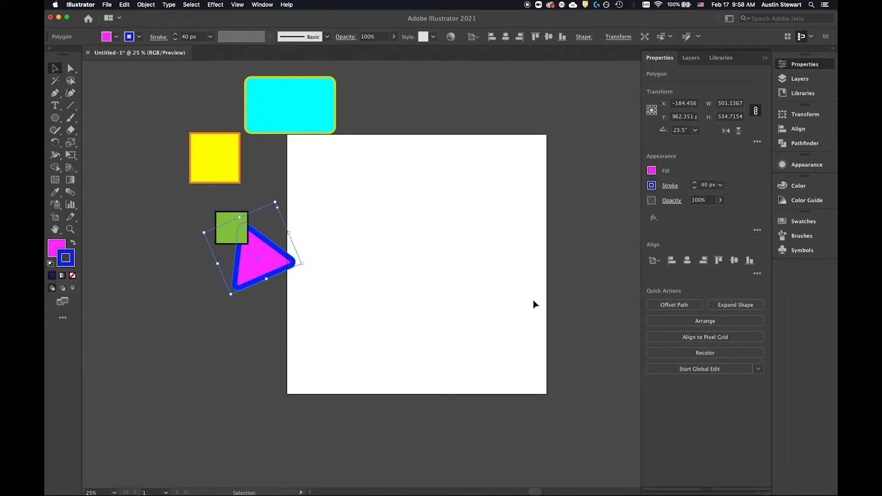
pyautogui.moveTo(281, 100)
pyautogui.mouseDown()
pyautogui.moveTo(282, 126)
pyautogui.moveTo(284, 112)
pyautogui.mouseUp()
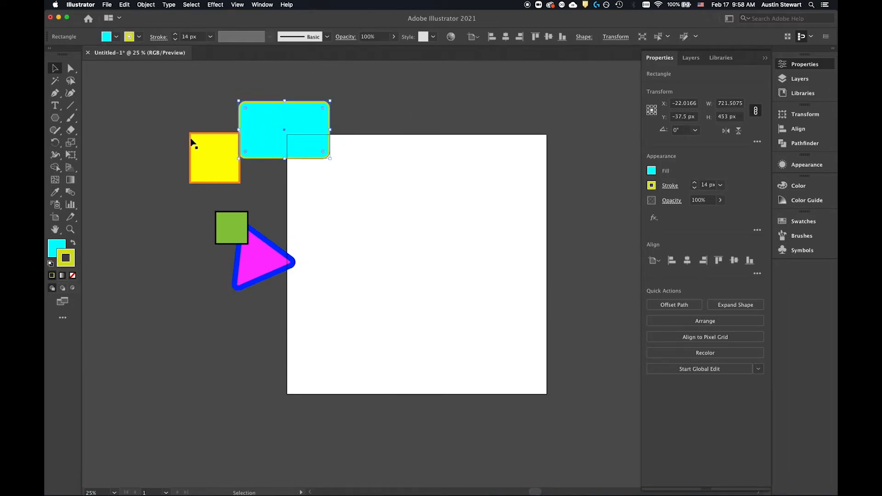
# Step: View the full canvas boundary at 3.13% zoom and move the cyan rectangle below the triangle, overlapping the artboard's left edge
pyautogui.click(216, 154)
pyautogui.scroll(2, 344, 244)
pyautogui.scroll(-6, 343, 239)
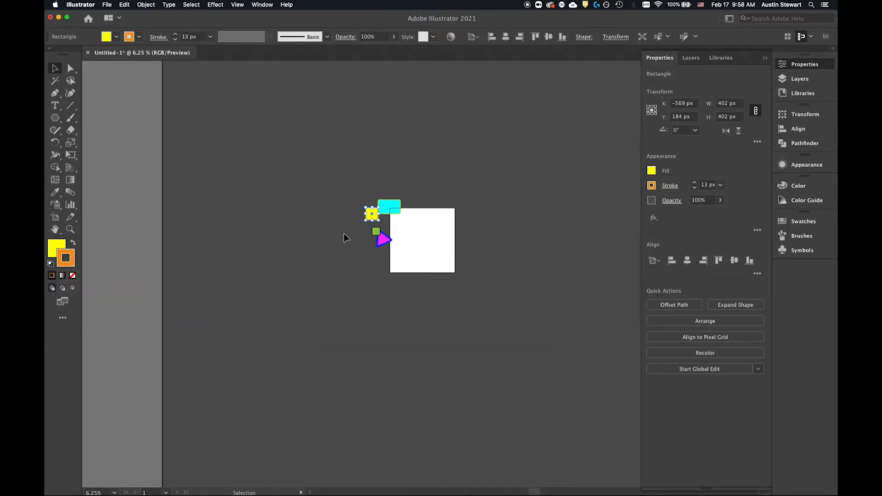
pyautogui.scroll(-2, 344, 233)
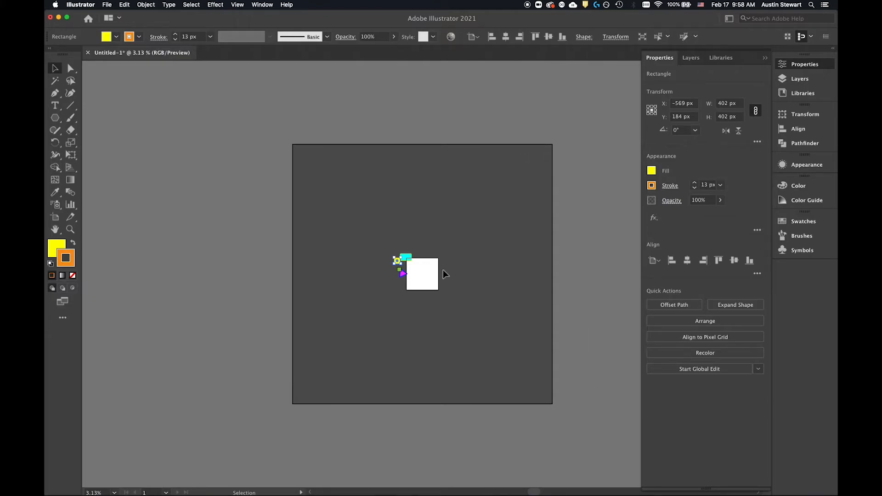
pyautogui.click(406, 256)
pyautogui.moveTo(409, 258); pyautogui.dragTo(408, 285)
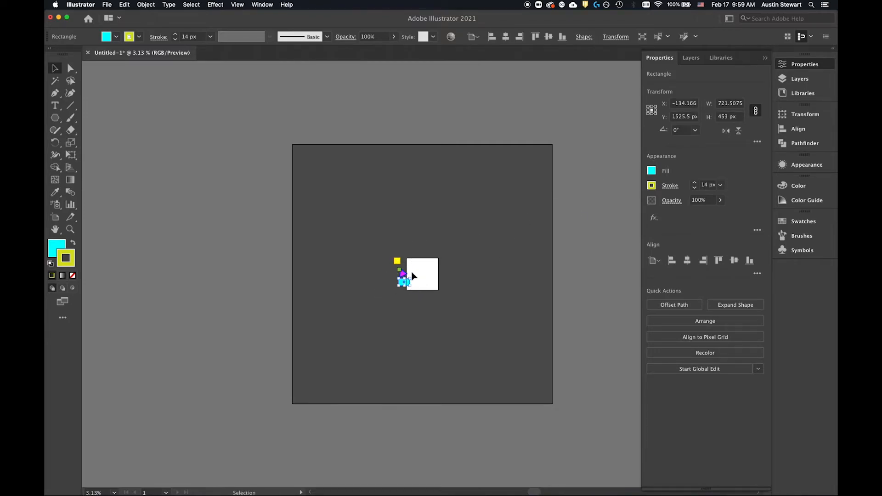
# Step: Place the triangle, green square and cyan rectangle inside the artboard, and the yellow square across its left edge
pyautogui.scroll(3, 414, 272)
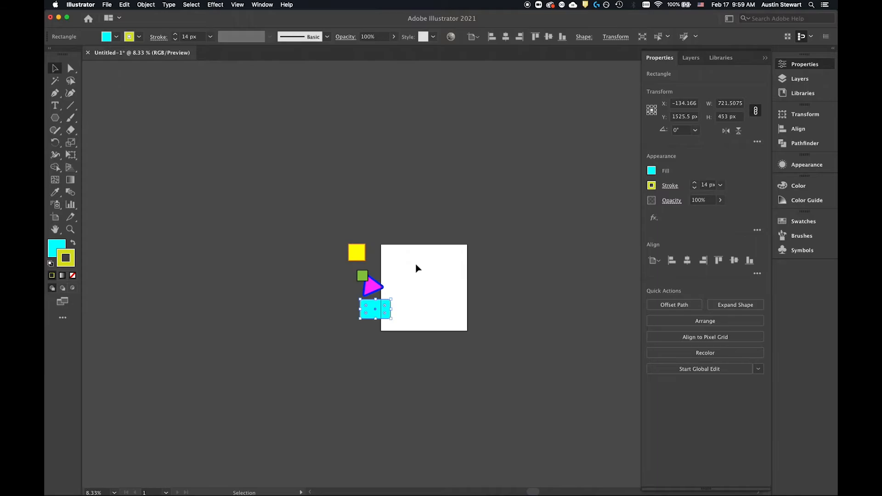
pyautogui.scroll(2, 415, 268)
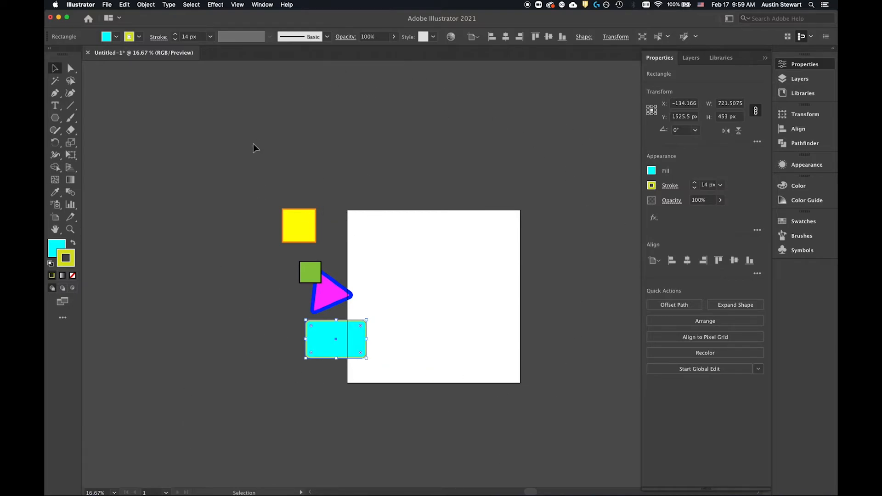
pyautogui.moveTo(313, 221); pyautogui.dragTo(273, 219)
pyautogui.moveTo(309, 273); pyautogui.dragTo(446, 263)
pyautogui.moveTo(326, 290); pyautogui.dragTo(392, 246)
pyautogui.moveTo(335, 339); pyautogui.dragTo(403, 329)
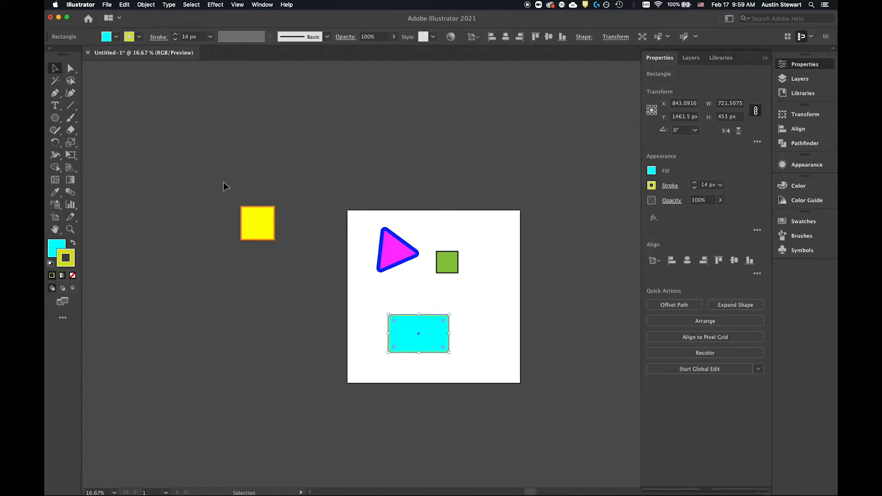
pyautogui.moveTo(267, 217); pyautogui.dragTo(342, 287)
# Step: Deselect the artwork and activate the Artboard tool to edit the artboard
pyautogui.click(427, 214)
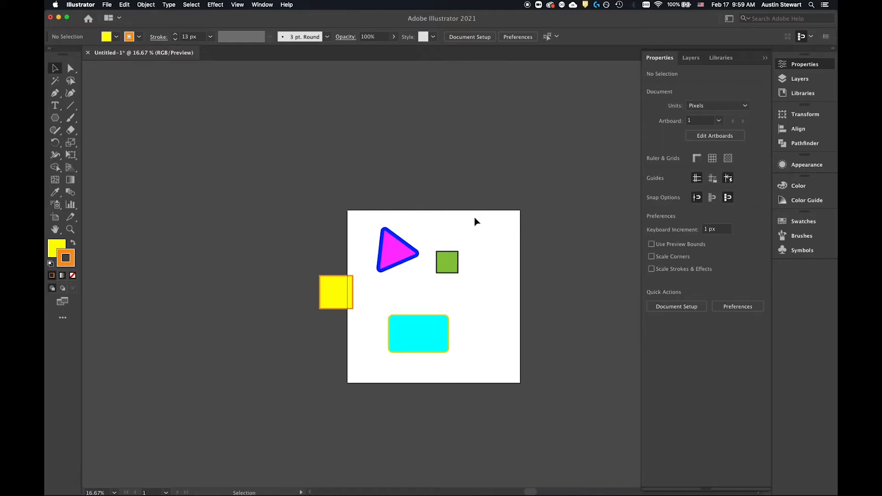
pyautogui.click(56, 218)
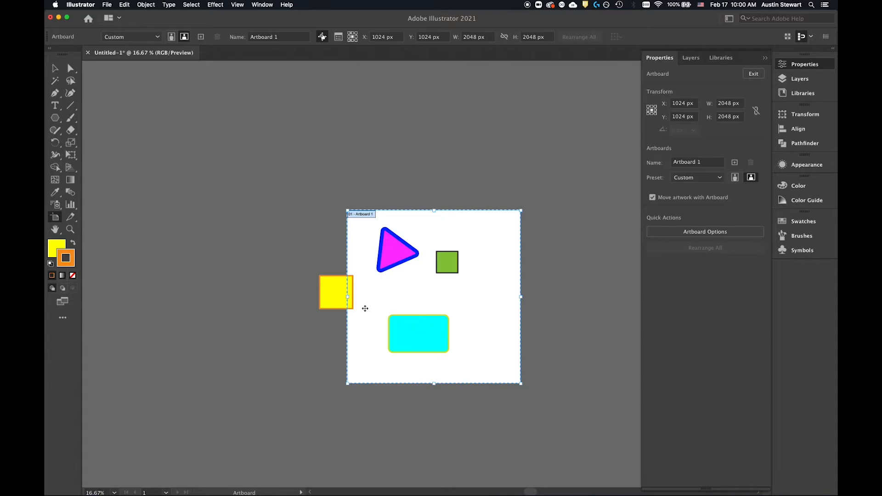
# Step: Place the yellow square fully inside the artboard and spread the triangle, green square and cyan rectangle toward the artboard's right half
pyautogui.click(52, 68)
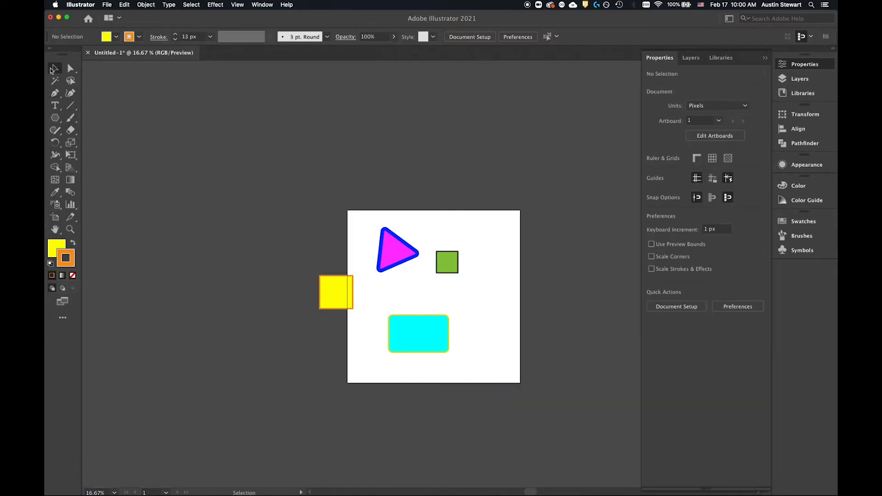
pyautogui.click(335, 293)
pyautogui.moveTo(334, 283); pyautogui.dragTo(368, 286)
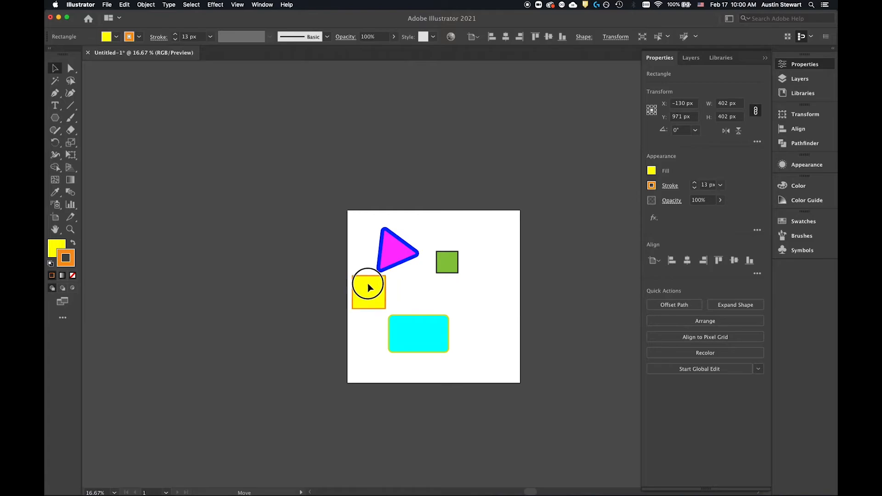
pyautogui.moveTo(428, 339); pyautogui.dragTo(469, 353)
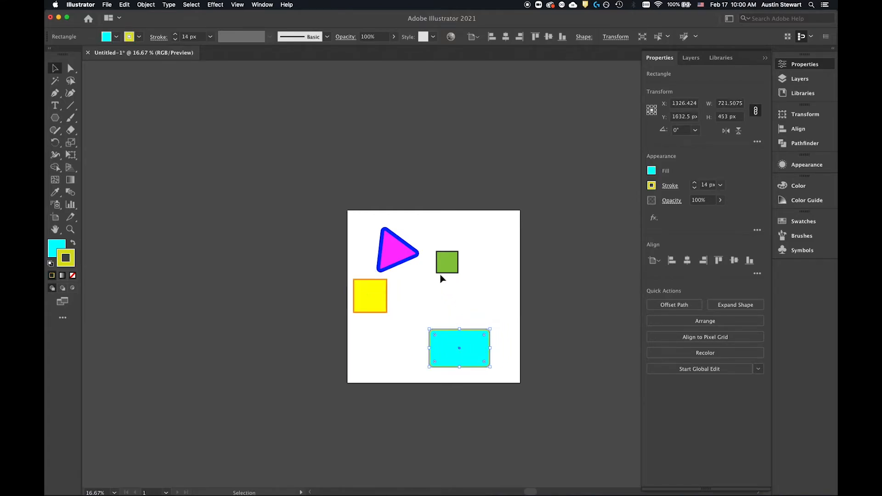
pyautogui.moveTo(448, 259); pyautogui.dragTo(463, 272)
pyautogui.moveTo(408, 242); pyautogui.dragTo(447, 243)
pyautogui.moveTo(381, 284); pyautogui.dragTo(383, 267)
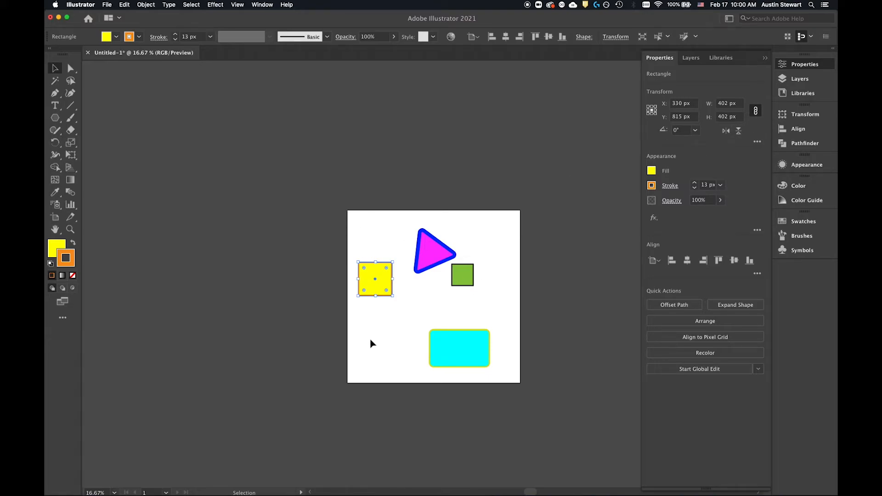
pyautogui.moveTo(469, 352); pyautogui.dragTo(459, 327)
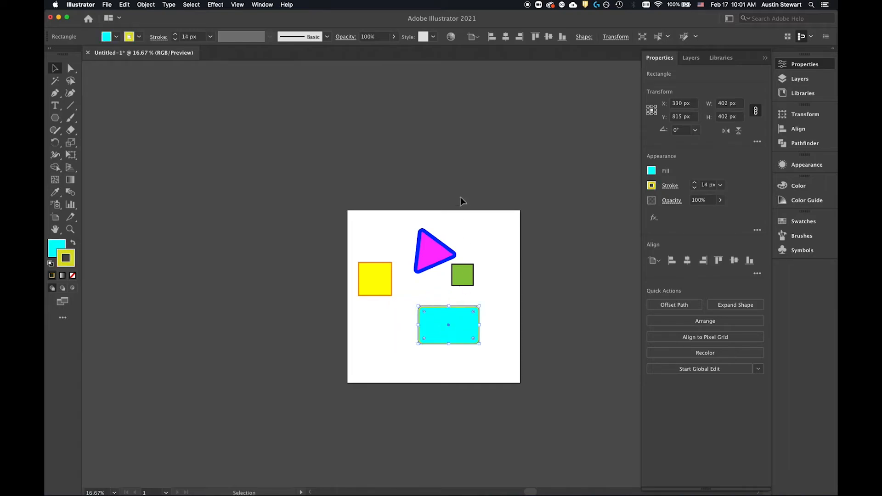
# Step: Gather the triangle, green square, cyan rectangle and yellow square in the artboard's upper-right corner
pyautogui.moveTo(434, 245); pyautogui.dragTo(496, 227)
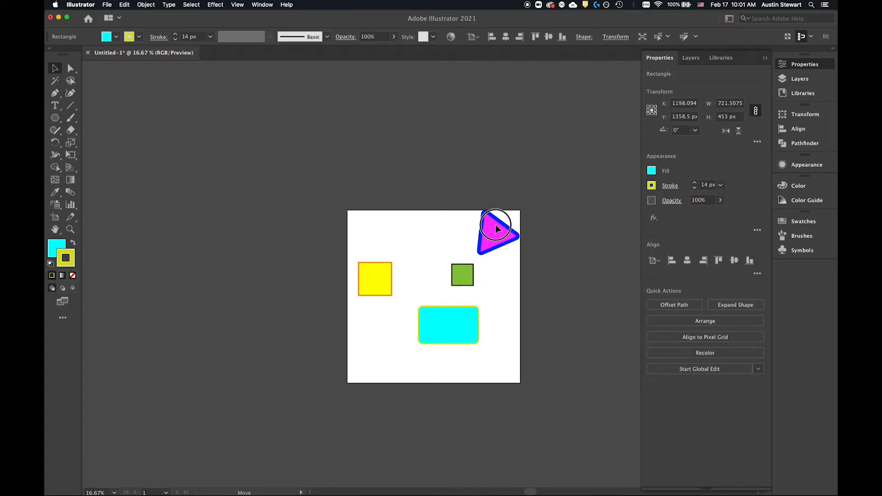
pyautogui.click(496, 228)
pyautogui.moveTo(462, 274); pyautogui.dragTo(506, 256)
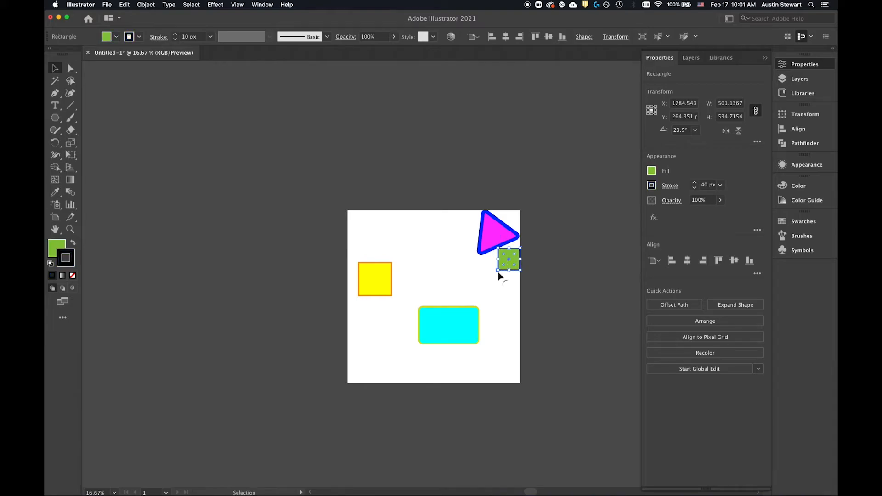
pyautogui.moveTo(467, 328); pyautogui.dragTo(504, 297)
pyautogui.moveTo(370, 270); pyautogui.dragTo(457, 218)
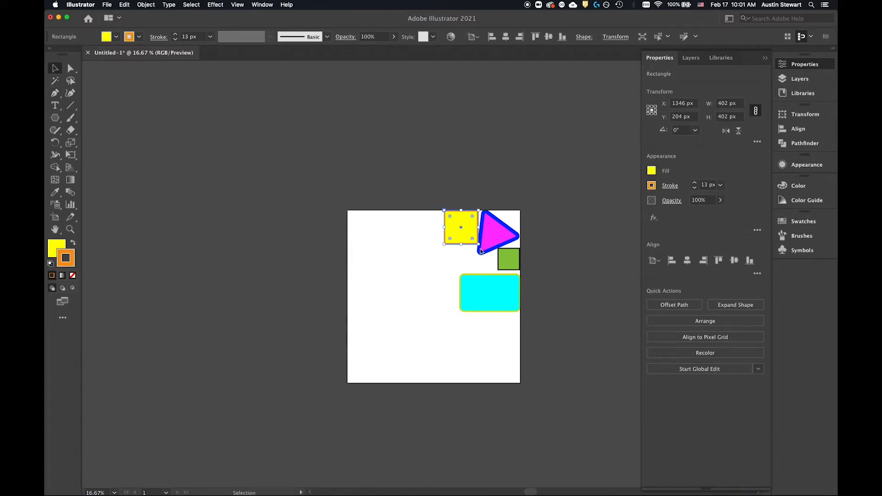
# Step: Deselect the artwork and draw a closed, straight-sided seven-point shape with the Pen tool in the artboard's upper-left area
pyautogui.scroll(-3, 403, 305)
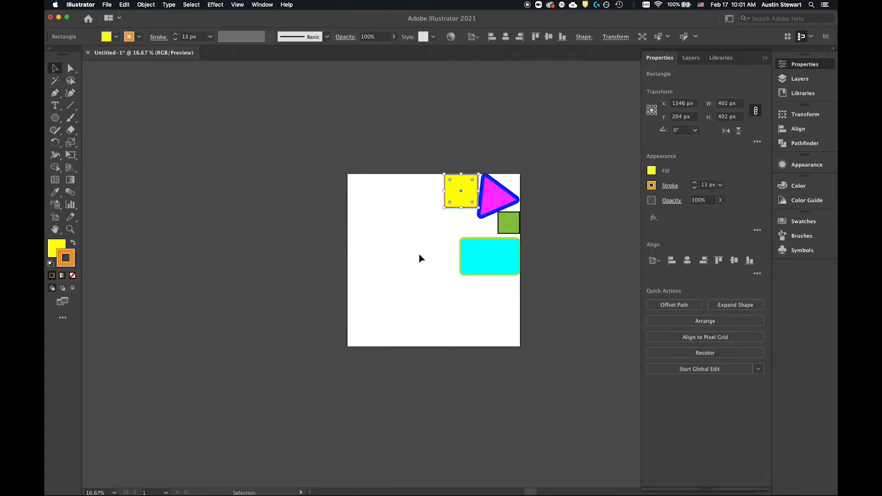
pyautogui.scroll(2, 420, 259)
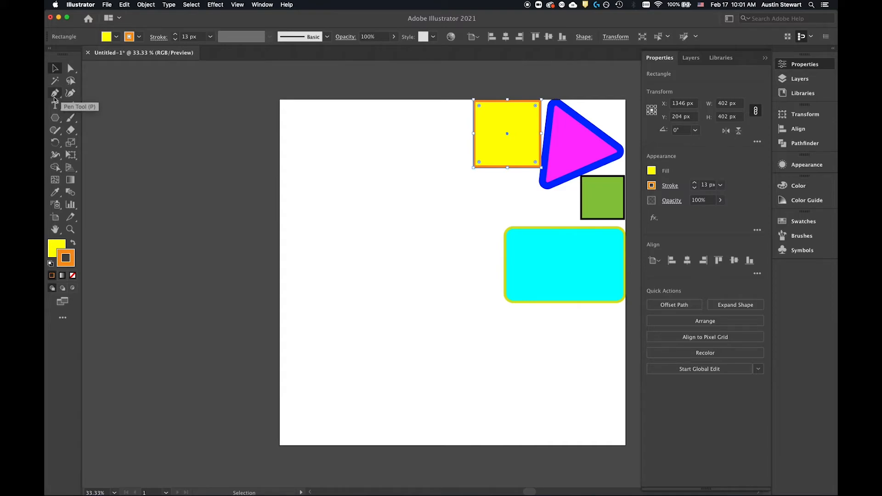
pyautogui.click(370, 161)
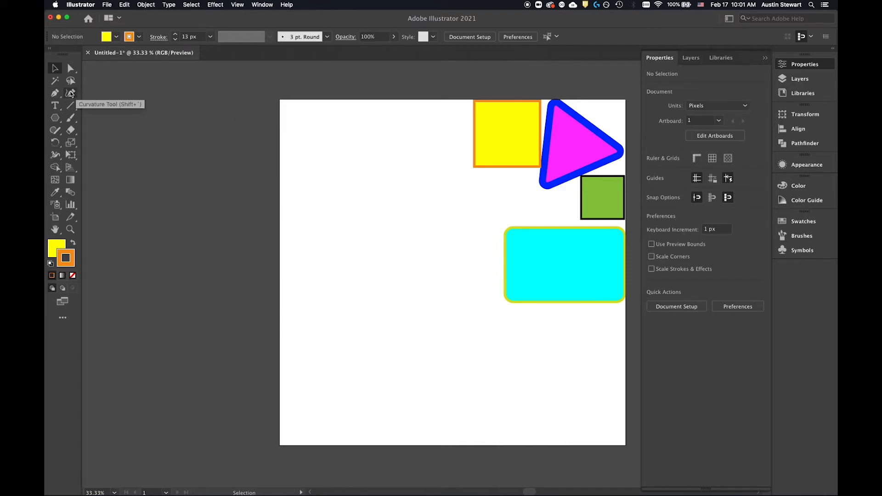
pyautogui.click(55, 94)
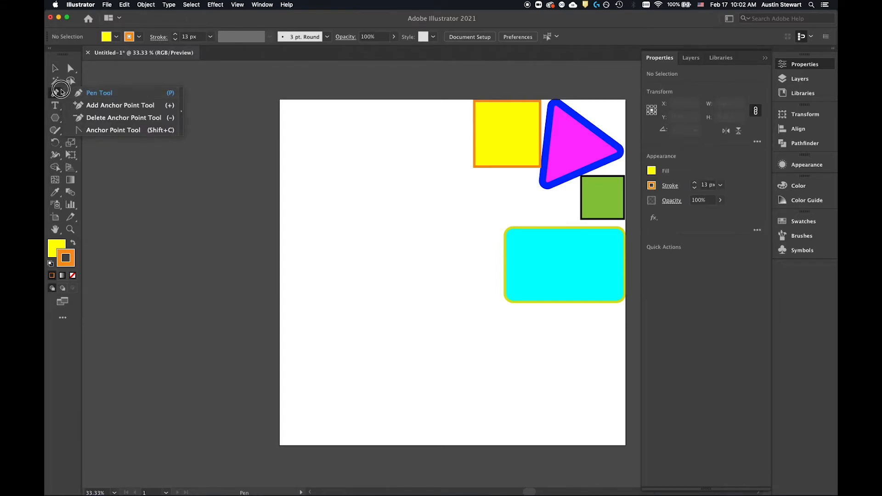
pyautogui.click(54, 95)
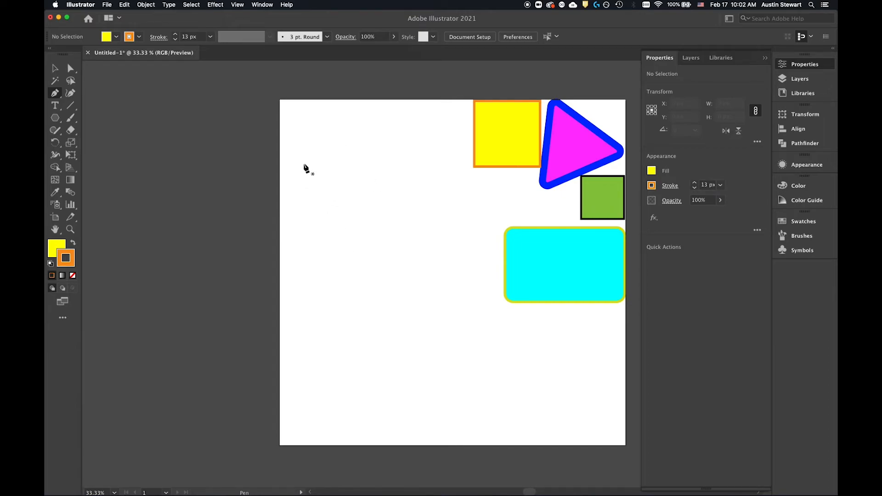
pyautogui.click(303, 136)
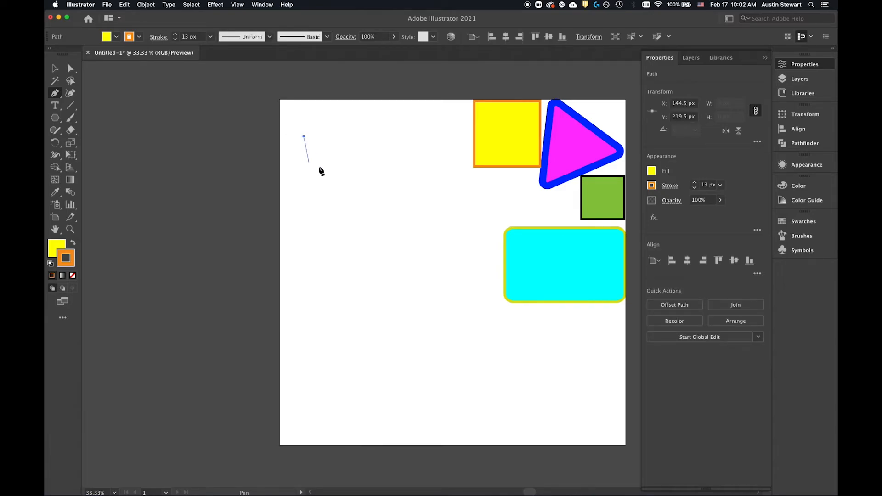
pyautogui.click(433, 191)
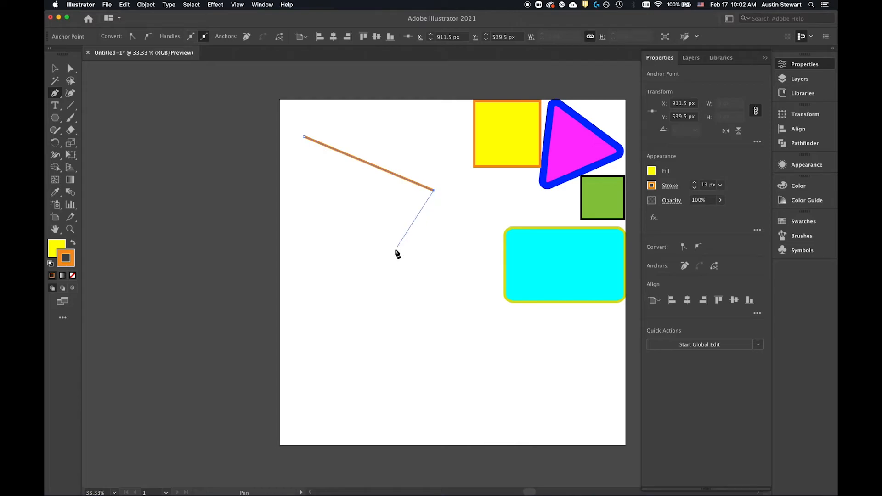
pyautogui.click(340, 275)
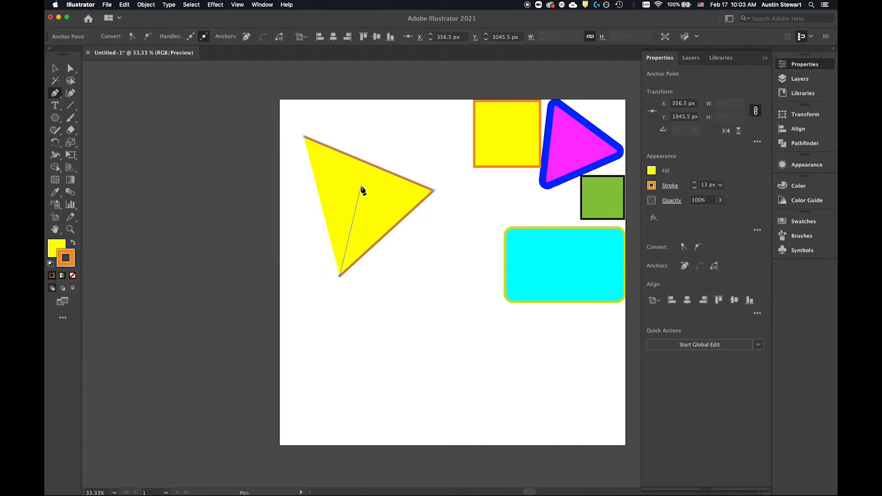
pyautogui.click(306, 239)
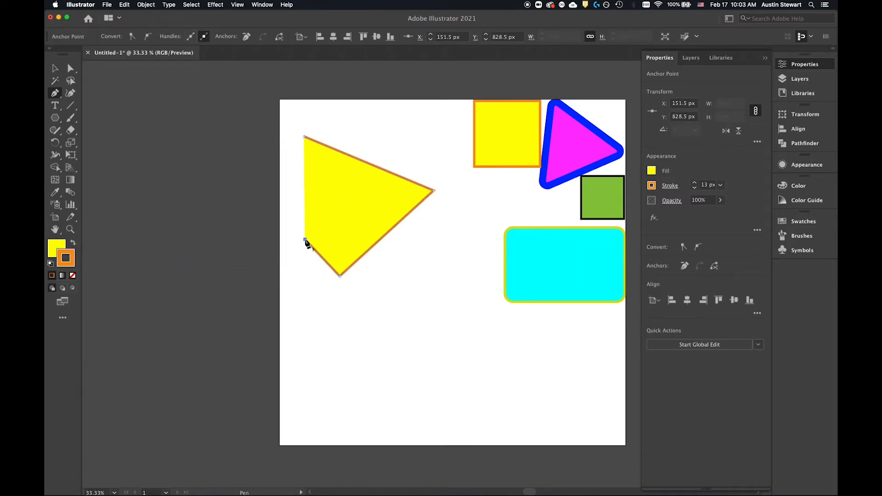
pyautogui.click(291, 202)
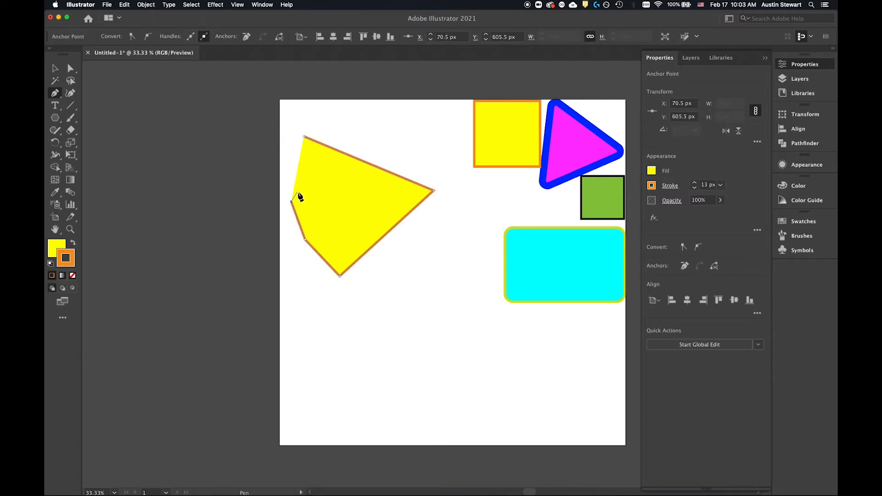
pyautogui.click(333, 191)
pyautogui.click(332, 169)
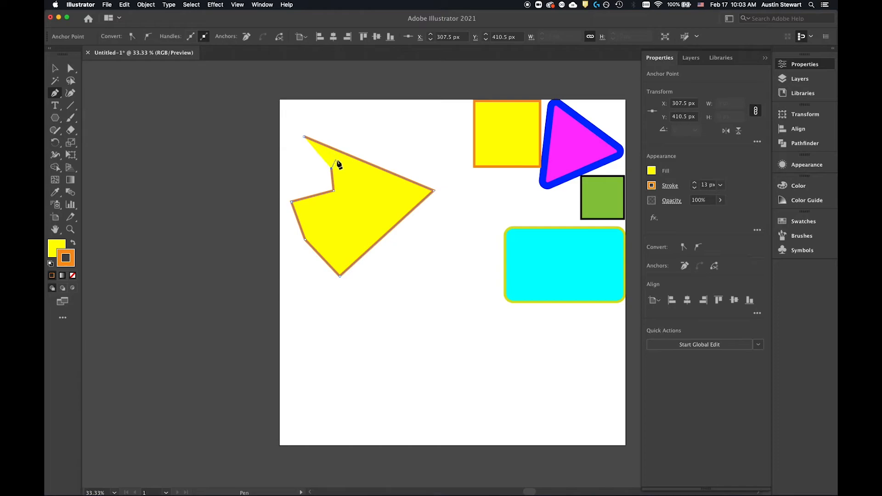
pyautogui.click(303, 136)
# Step: Draw a closed Pen tool shape near the artboard's bottom with a straight base about 1024 px long and a curved, notched top
pyautogui.click(319, 392)
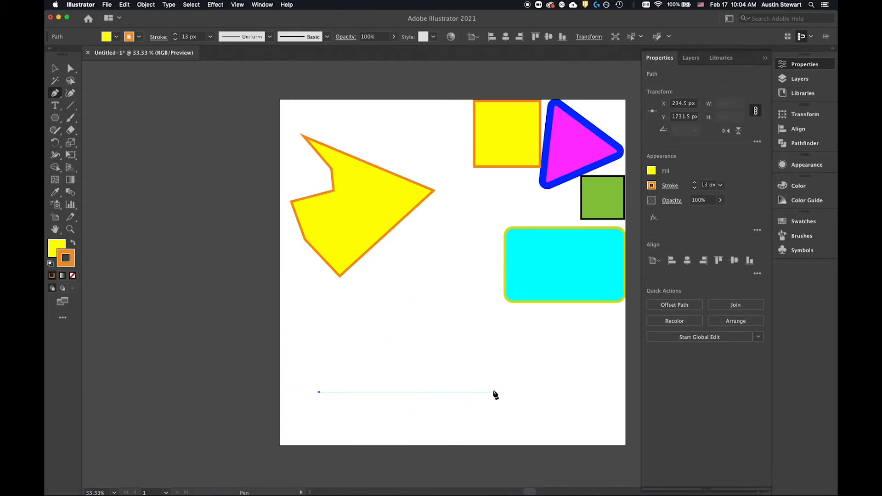
pyautogui.click(493, 393)
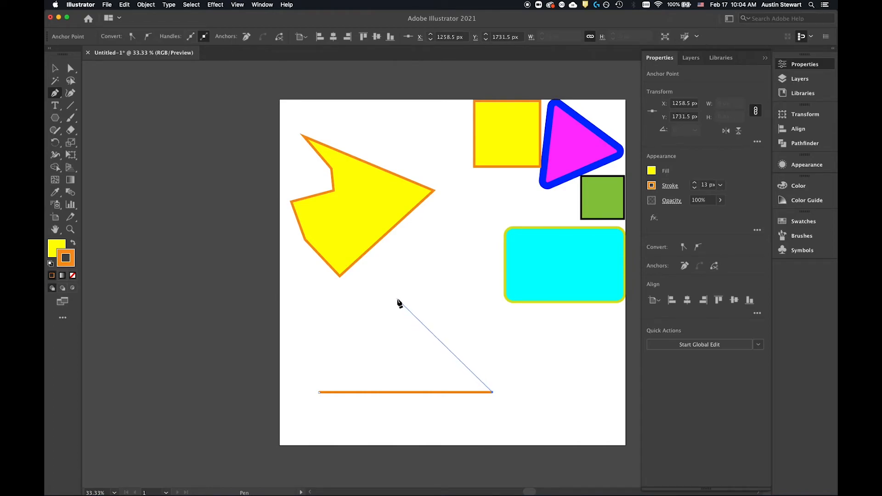
pyautogui.moveTo(394, 298); pyautogui.dragTo(453, 301)
pyautogui.moveTo(475, 301); pyautogui.dragTo(341, 291)
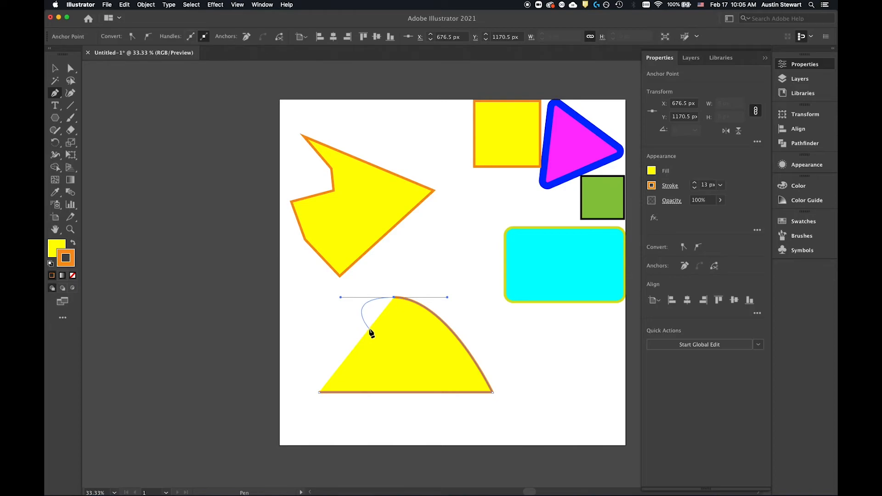
pyautogui.moveTo(370, 329); pyautogui.dragTo(376, 340)
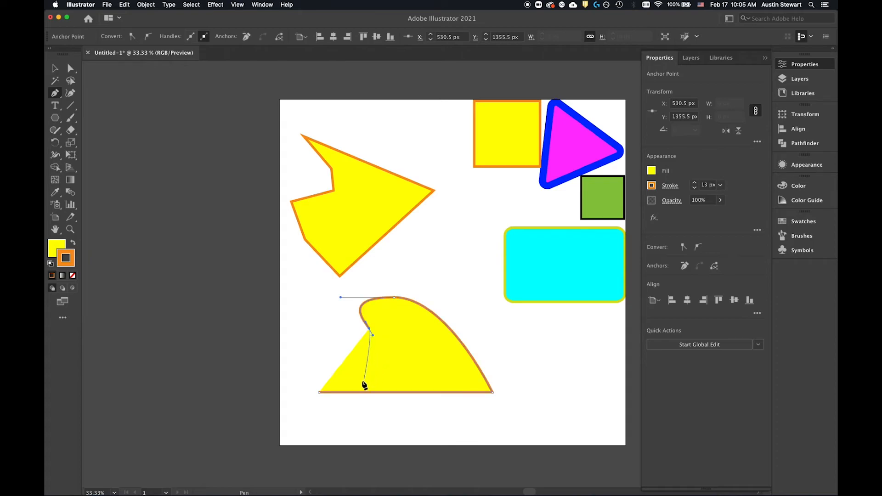
pyautogui.click(319, 393)
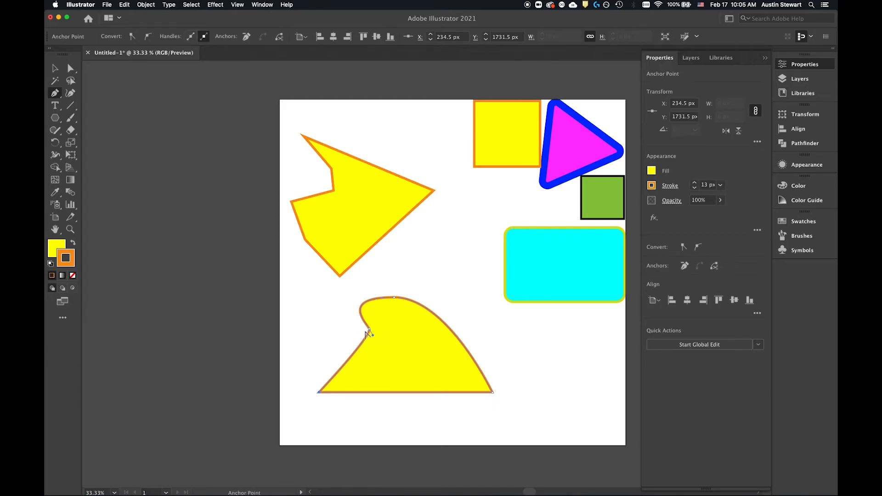
# Step: Try shortening the right handle of the curved shape's top anchor point, and undo the change
pyautogui.scroll(6, 367, 338)
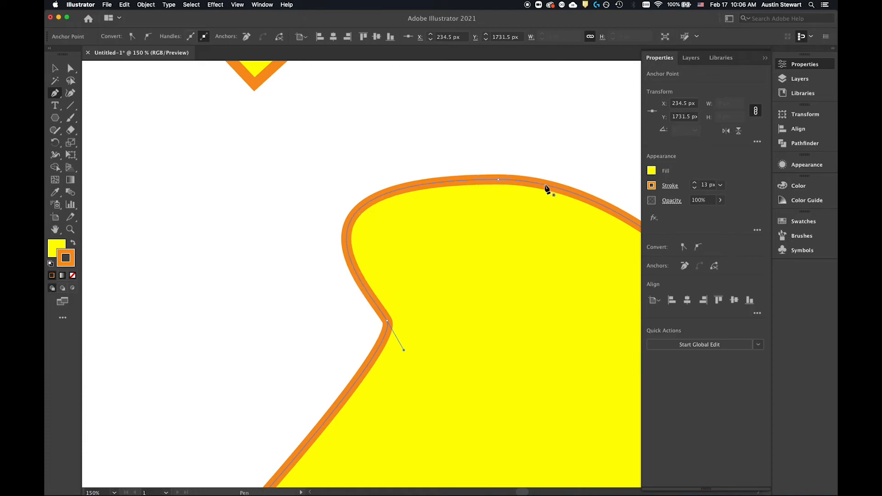
pyautogui.click(593, 204)
pyautogui.click(593, 203)
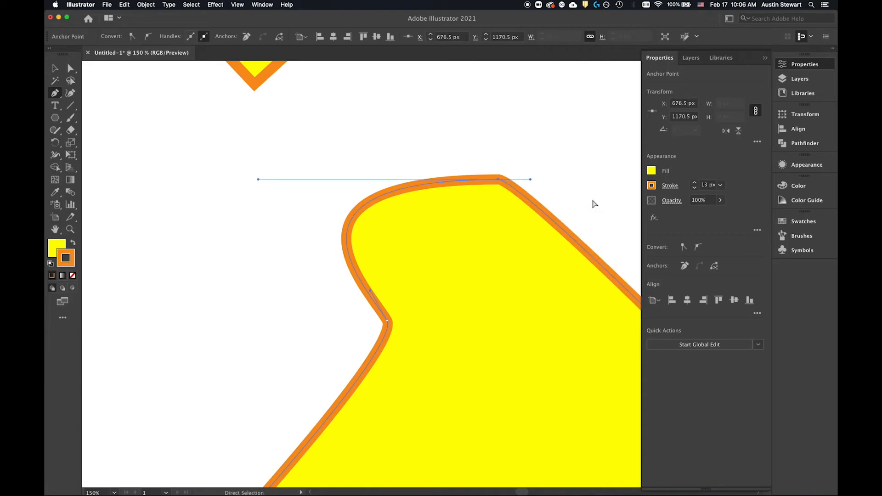
pyautogui.press('super+z')
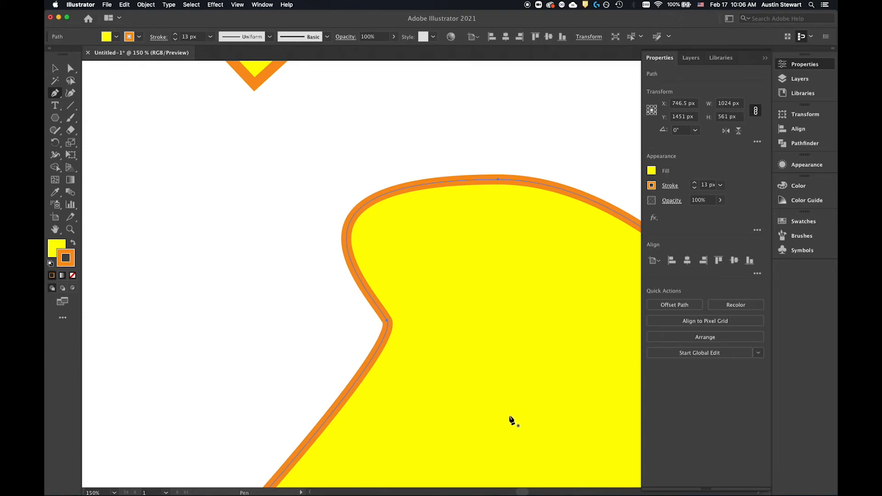
# Step: Using Direct Selection, move the curved shape's notch anchor point to X 507.5 px, Y 1360.5 px and turn its handles nearly vertical
pyautogui.click(69, 69)
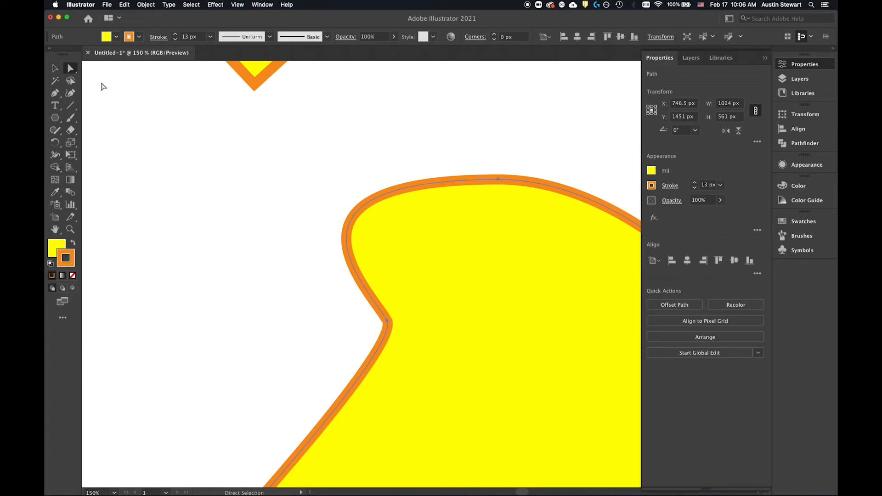
pyautogui.click(388, 324)
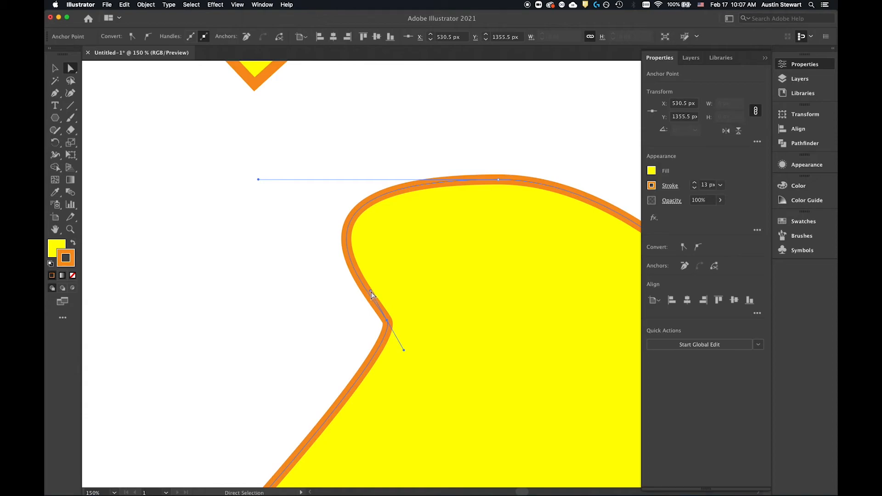
pyautogui.moveTo(371, 292); pyautogui.dragTo(370, 323)
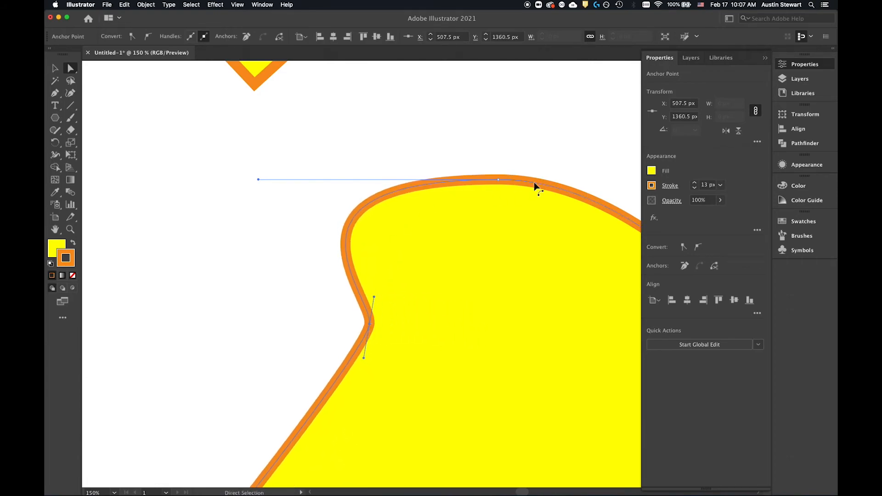
# Step: Raise the curved shape's top anchor point to X 688.5 px, Y 1115.5 px and shorten its left handle with a slight tilt
pyautogui.moveTo(498, 180); pyautogui.dragTo(507, 137)
pyautogui.moveTo(269, 138)
pyautogui.mouseDown()
pyautogui.moveTo(299, 221)
pyautogui.moveTo(261, 137)
pyautogui.mouseUp()
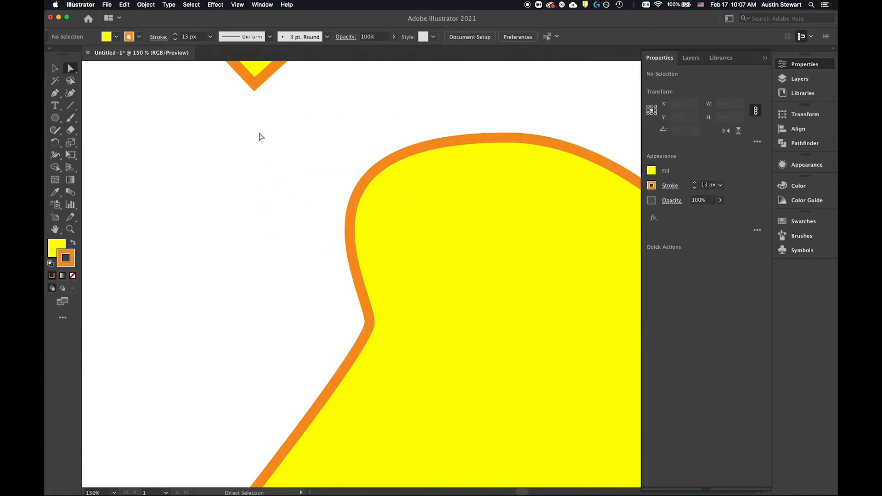
pyautogui.click(508, 138)
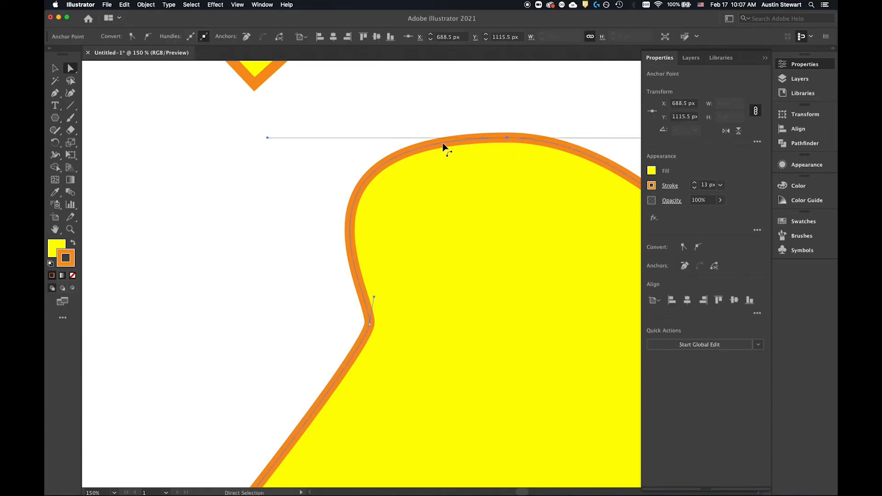
pyautogui.moveTo(268, 140); pyautogui.dragTo(276, 169)
pyautogui.click(506, 138)
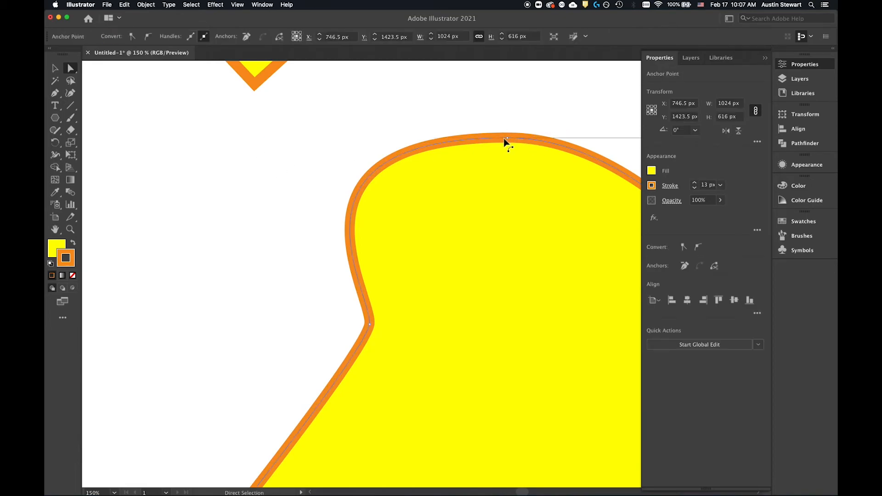
pyautogui.moveTo(270, 140); pyautogui.dragTo(319, 301)
pyautogui.scroll(5, 285, 198)
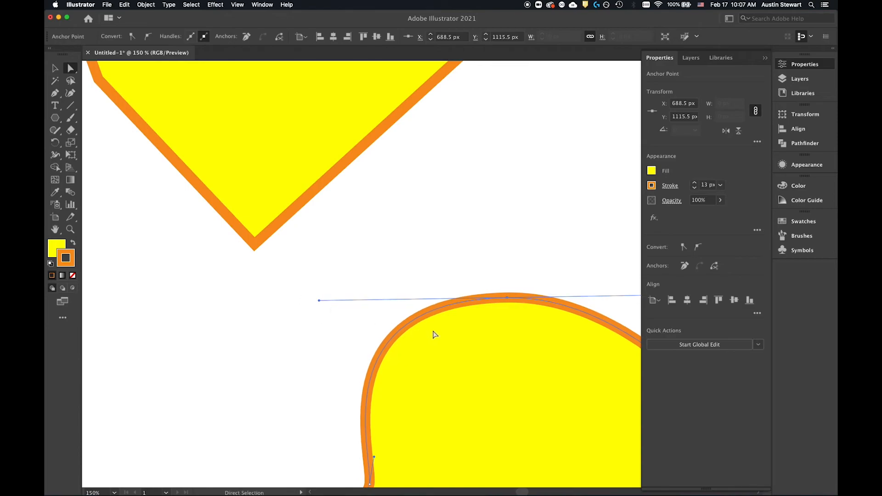
pyautogui.press('h')
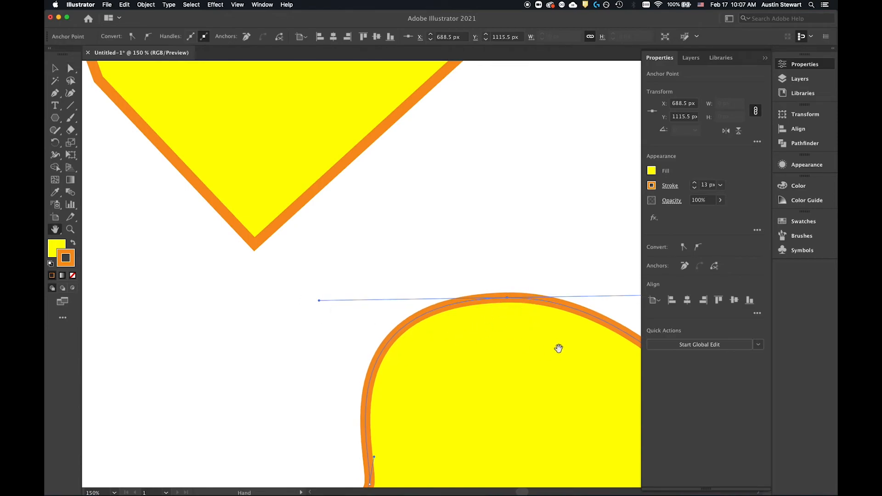
# Step: Slightly lengthen the right handle of the curved shape's top anchor point and move the anchor to X 756.5 px, Y 1217.5 px
pyautogui.moveTo(555, 374); pyautogui.dragTo(382, 266)
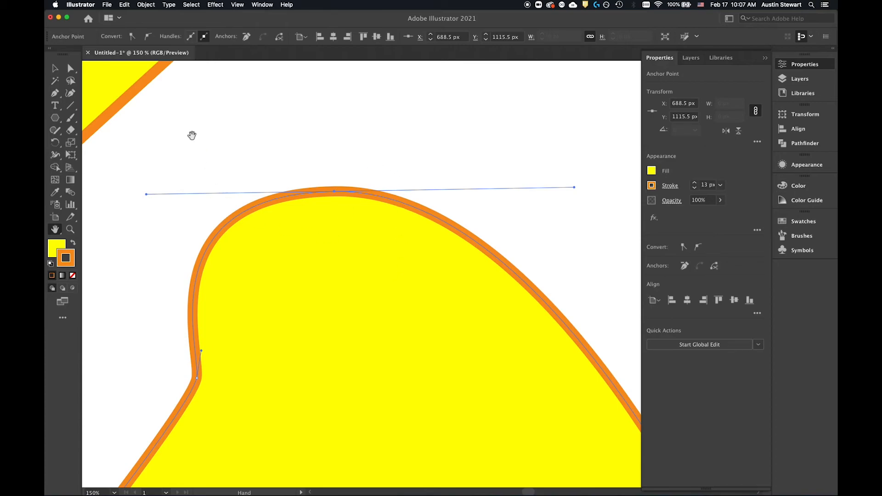
pyautogui.press('a')
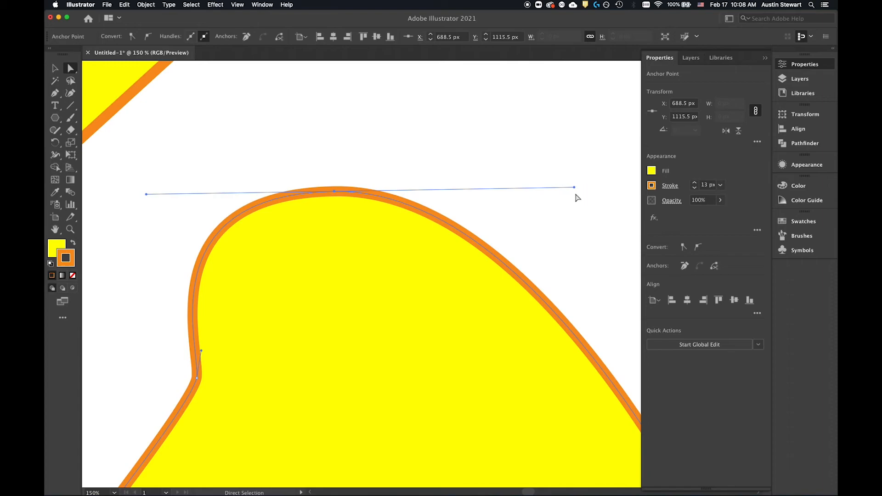
pyautogui.moveTo(575, 188)
pyautogui.mouseDown()
pyautogui.moveTo(561, 217)
pyautogui.moveTo(566, 174)
pyautogui.moveTo(543, 195)
pyautogui.moveTo(380, 185)
pyautogui.moveTo(514, 181)
pyautogui.moveTo(541, 165)
pyautogui.moveTo(377, 185)
pyautogui.moveTo(556, 170)
pyautogui.moveTo(362, 186)
pyautogui.moveTo(760, 152)
pyautogui.moveTo(48, 180)
pyautogui.moveTo(472, 185)
pyautogui.moveTo(543, 173)
pyautogui.moveTo(403, 181)
pyautogui.moveTo(422, 165)
pyautogui.moveTo(541, 181)
pyautogui.moveTo(465, 223)
pyautogui.moveTo(463, 248)
pyautogui.moveTo(441, 116)
pyautogui.moveTo(463, 129)
pyautogui.moveTo(391, 321)
pyautogui.moveTo(565, 188)
pyautogui.mouseUp()
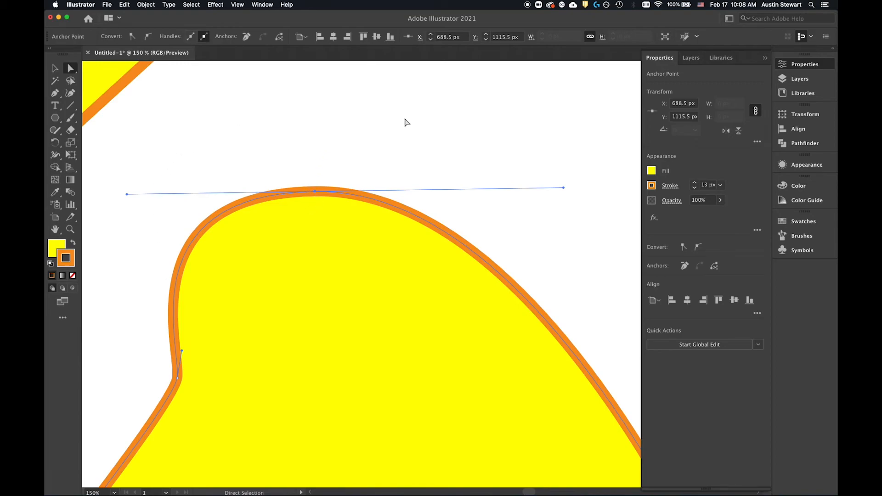
pyautogui.moveTo(315, 193); pyautogui.dragTo(366, 270)
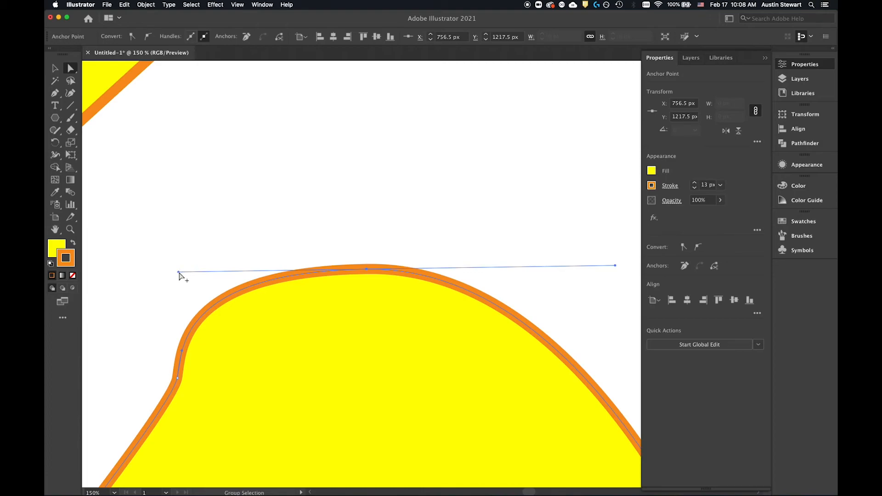
pyautogui.moveTo(178, 274); pyautogui.dragTo(189, 250)
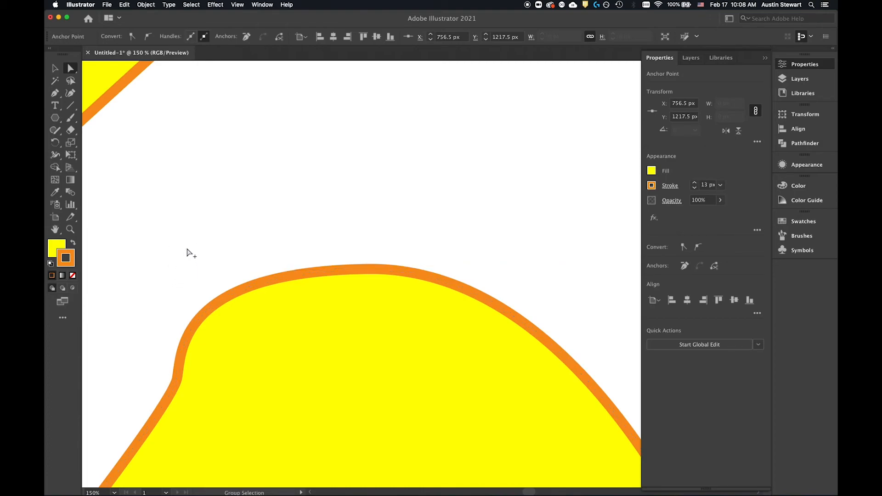
pyautogui.click(368, 271)
pyautogui.click(367, 270)
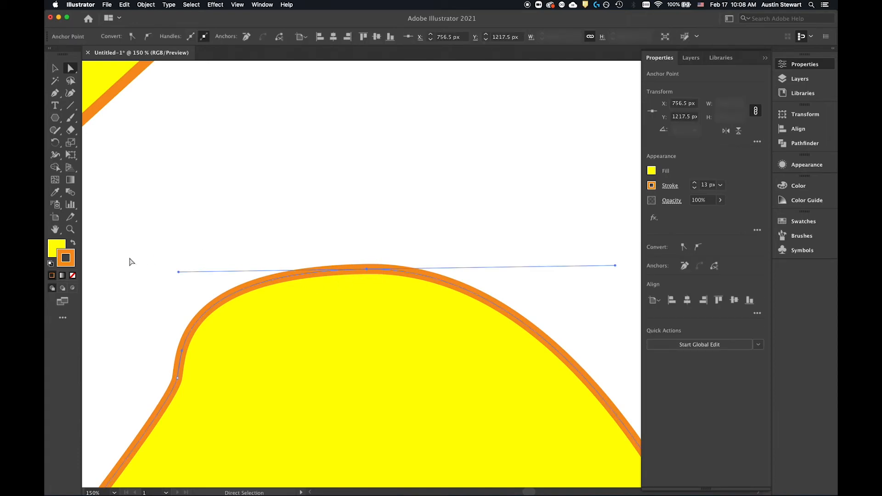
# Step: Using the Pen tool, bend the top anchor's left handle and the notch anchor's upper handle independently downward to form a concave bite between them
pyautogui.click(55, 96)
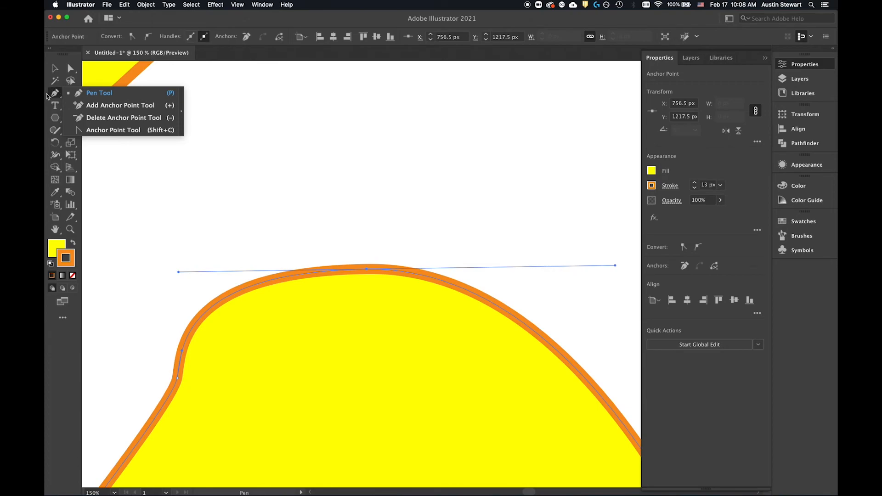
pyautogui.click(55, 95)
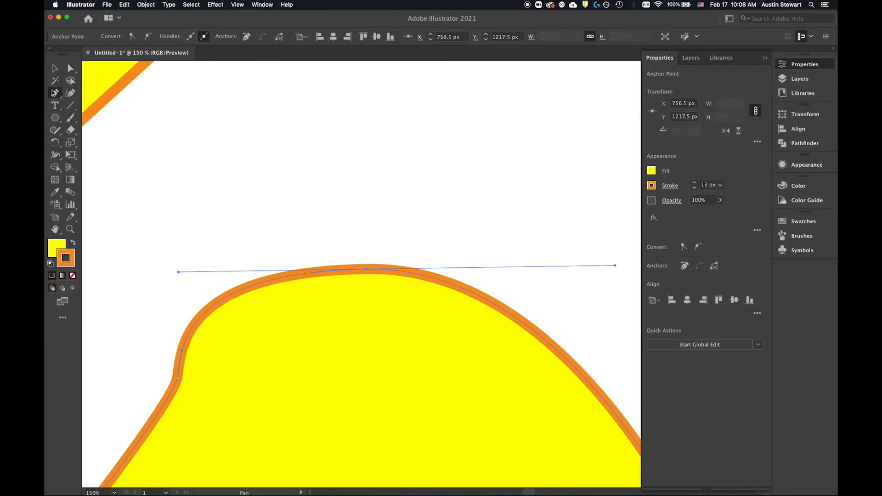
pyautogui.press('alt')
pyautogui.moveTo(179, 272); pyautogui.dragTo(323, 297)
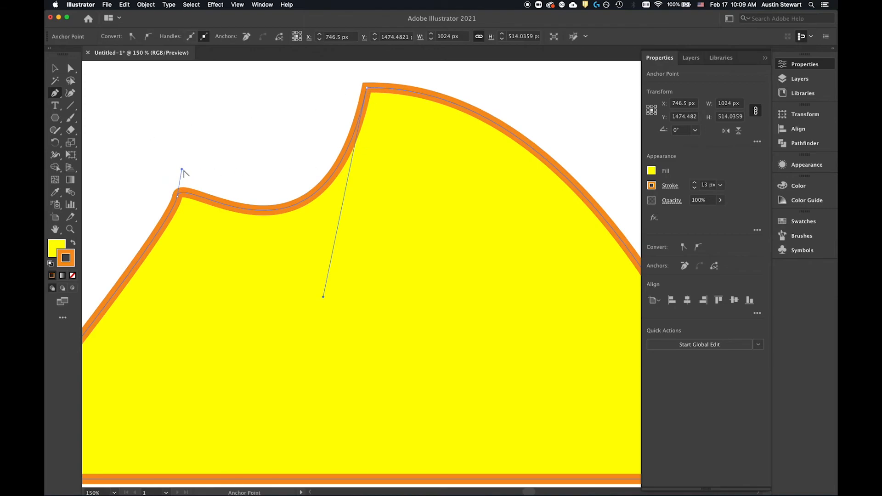
pyautogui.moveTo(182, 170); pyautogui.dragTo(208, 234)
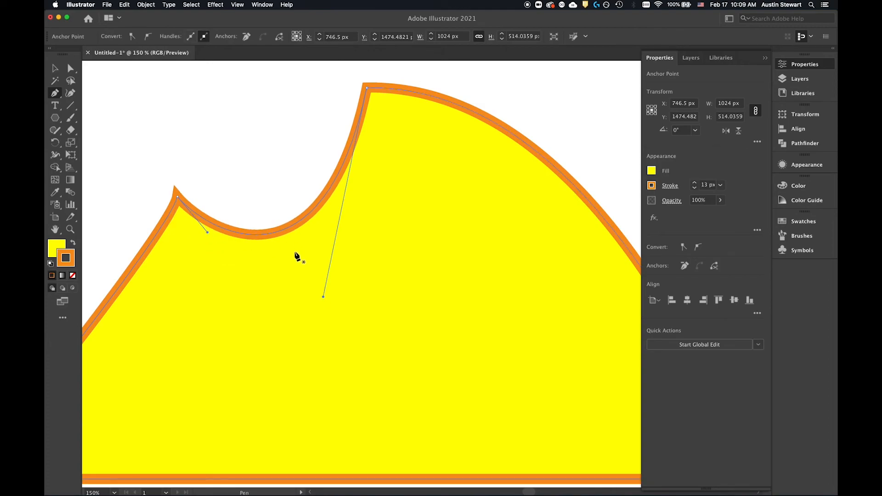
pyautogui.scroll(-2, 297, 256)
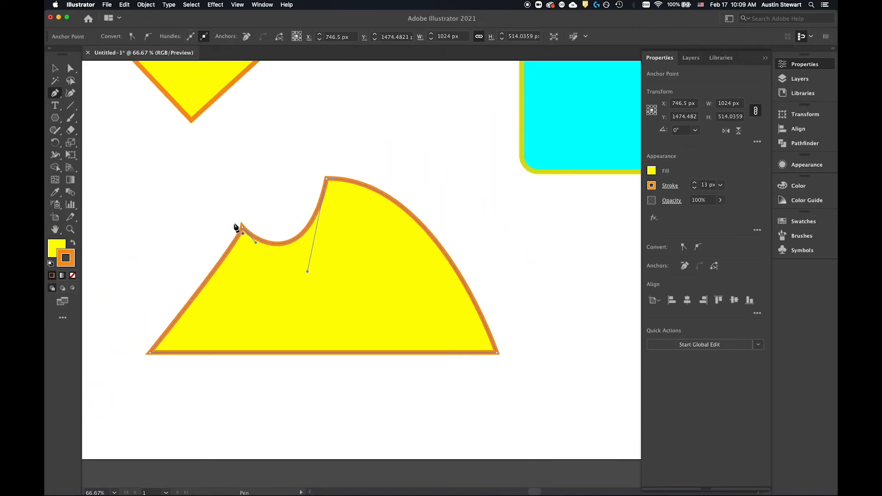
# Step: Using Direct Selection, shift the bitten shape slightly and move its notch anchor point to X 531.5 px, Y 1366.5 px
pyautogui.click(55, 69)
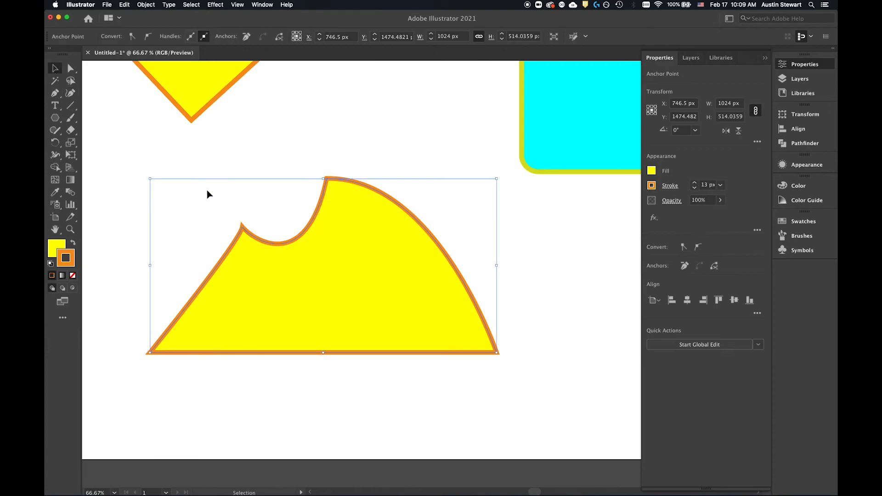
pyautogui.click(242, 232)
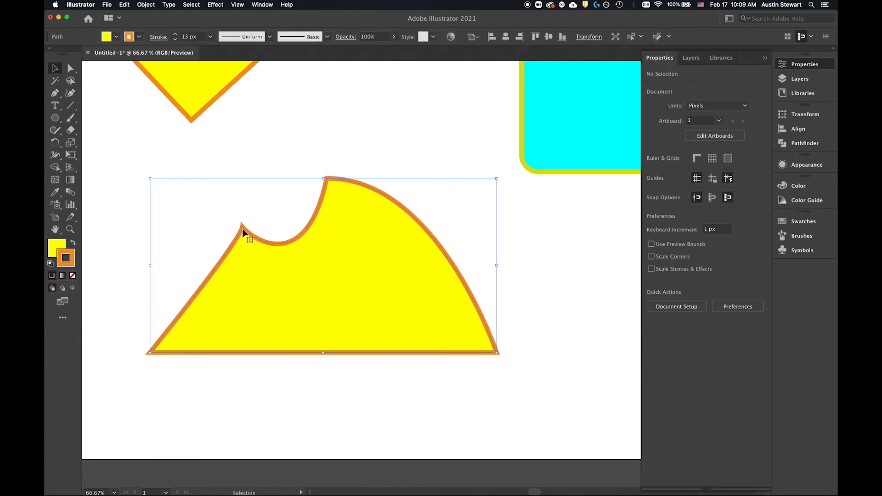
pyautogui.click(73, 66)
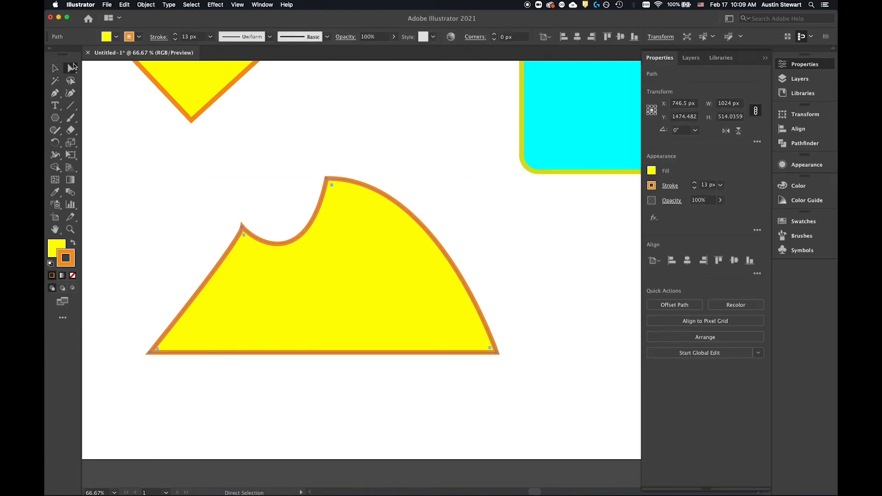
pyautogui.moveTo(242, 227); pyautogui.dragTo(261, 243)
pyautogui.click(251, 228)
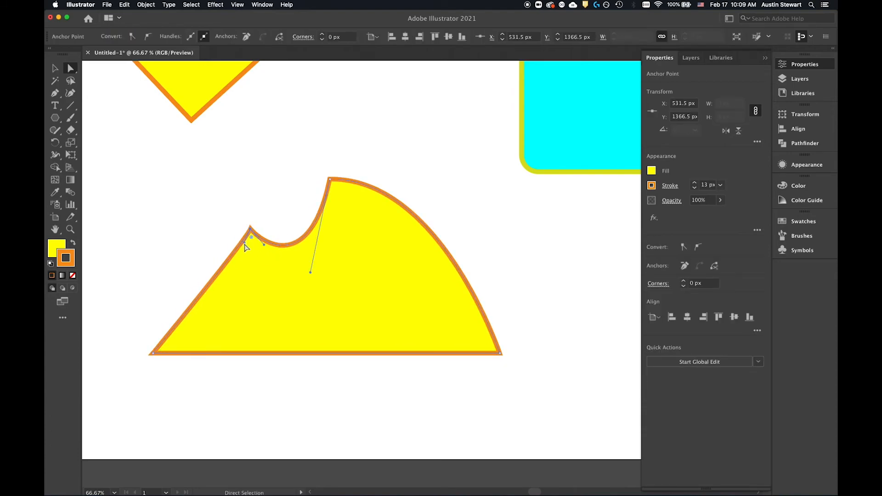
pyautogui.moveTo(251, 238); pyautogui.dragTo(244, 248)
# Step: Pull the shape's right curved segment outward, and swing the top anchor's right handle steeply down along the right side
pyautogui.click(332, 182)
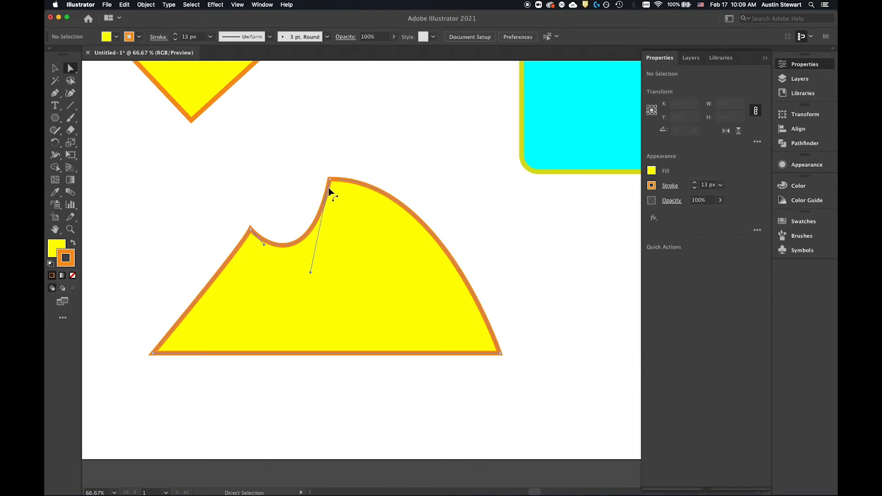
pyautogui.click(330, 190)
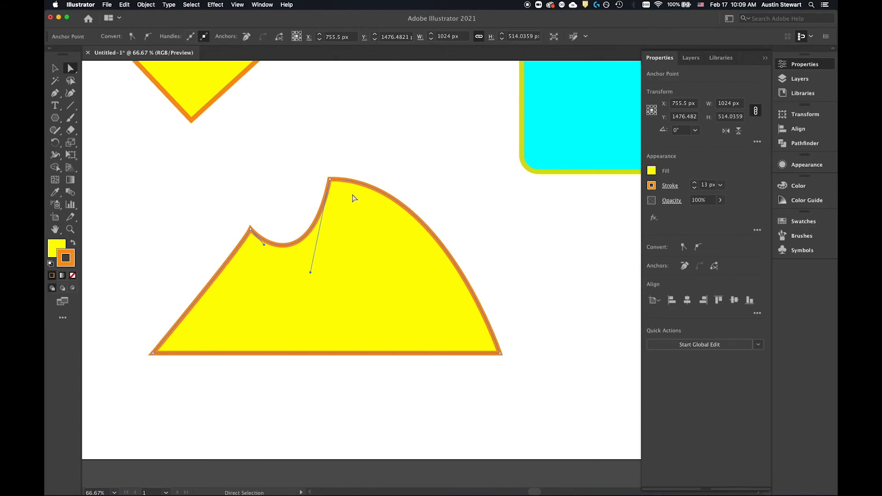
pyautogui.moveTo(400, 205); pyautogui.dragTo(437, 197)
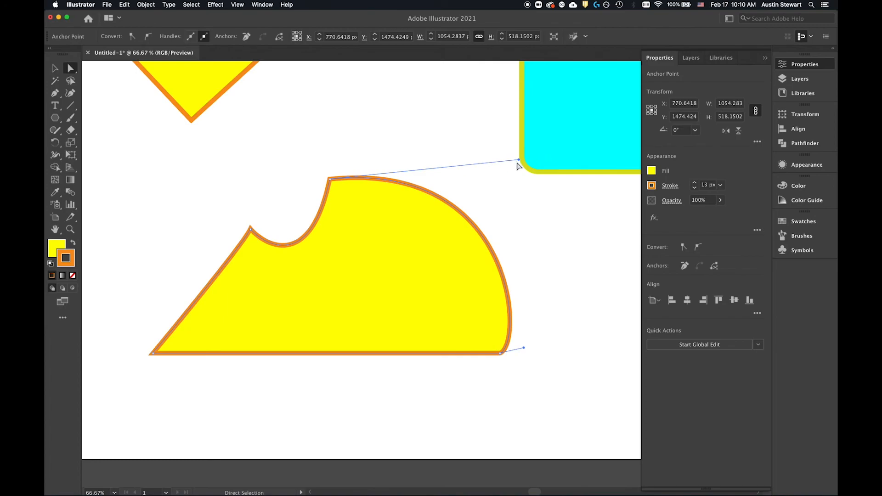
pyautogui.moveTo(519, 160); pyautogui.dragTo(432, 312)
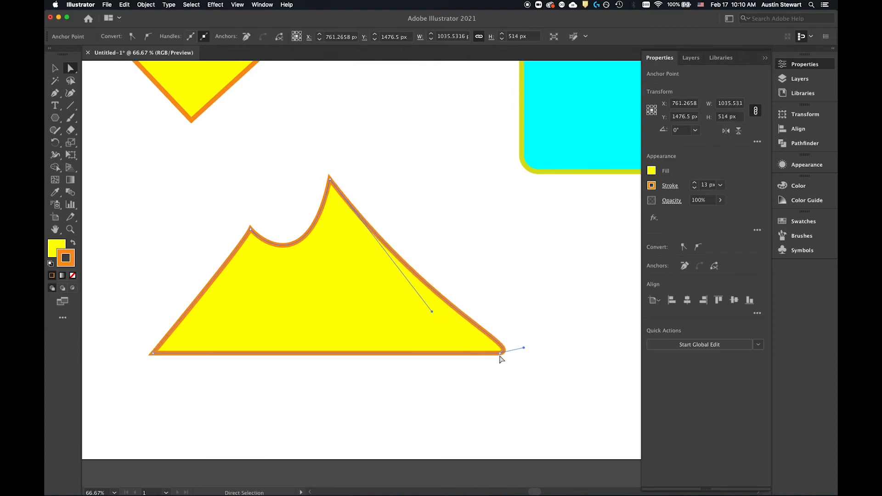
# Step: Select the base's right anchor point and turn its handle inward and up to the left, making the slope flare into a sharp corner
pyautogui.click(522, 344)
pyautogui.click(502, 353)
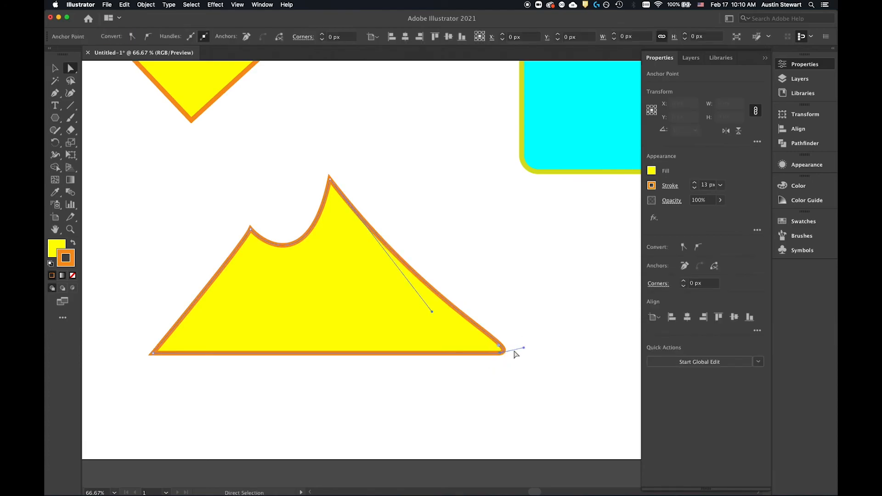
pyautogui.click(516, 329)
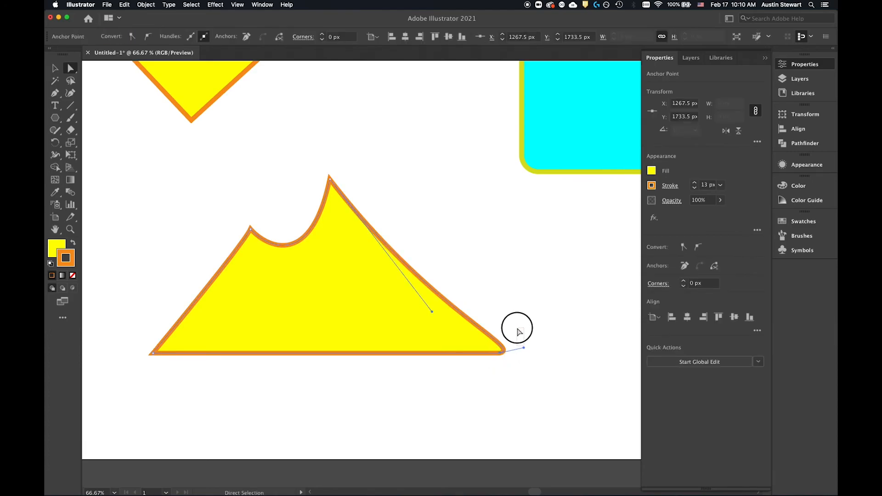
pyautogui.click(501, 354)
pyautogui.click(498, 354)
pyautogui.moveTo(527, 352); pyautogui.dragTo(461, 334)
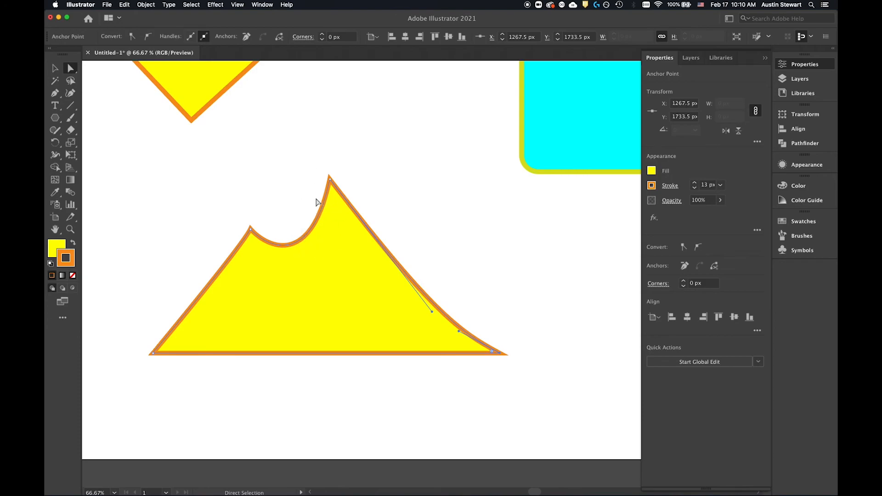
# Step: Move the yellow polygon down toward the mountain-like shape and the cyan rounded rectangle to about X 1450 px, Y 1045.5 px
pyautogui.scroll(-1, 349, 128)
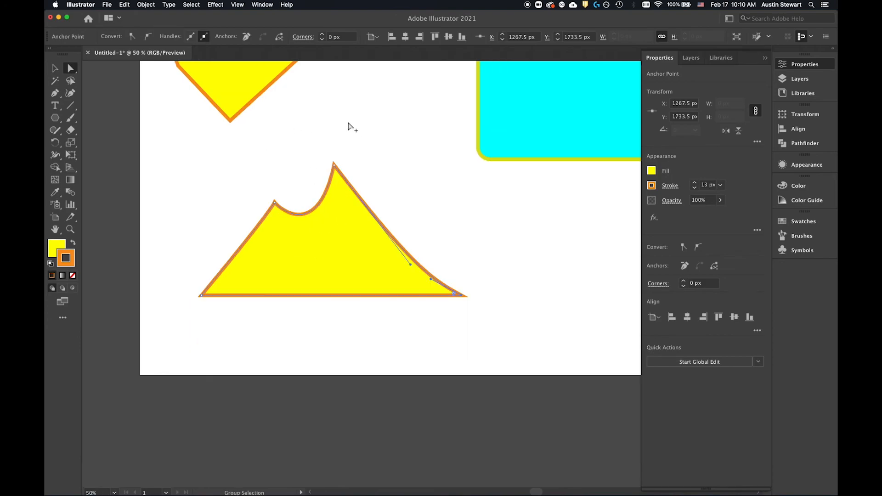
pyautogui.scroll(-1, 348, 125)
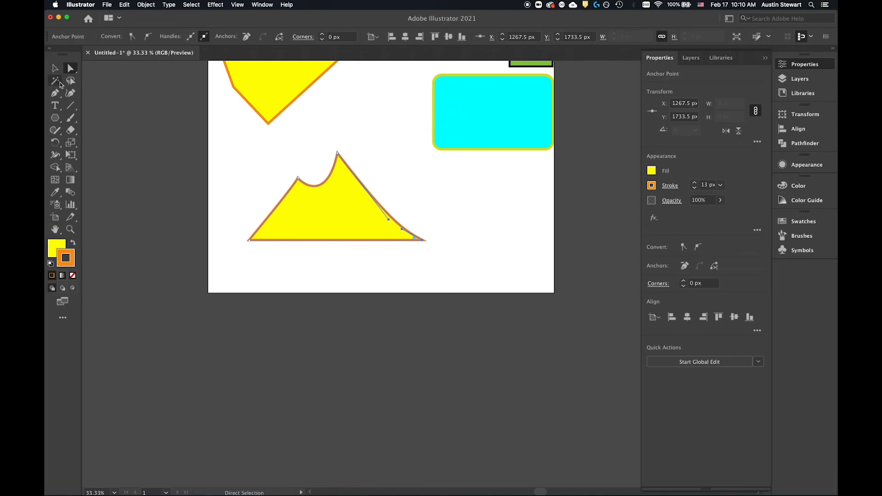
pyautogui.click(51, 70)
pyautogui.moveTo(499, 118); pyautogui.dragTo(478, 151)
pyautogui.moveTo(266, 89); pyautogui.dragTo(282, 136)
pyautogui.moveTo(504, 141); pyautogui.dragTo(467, 115)
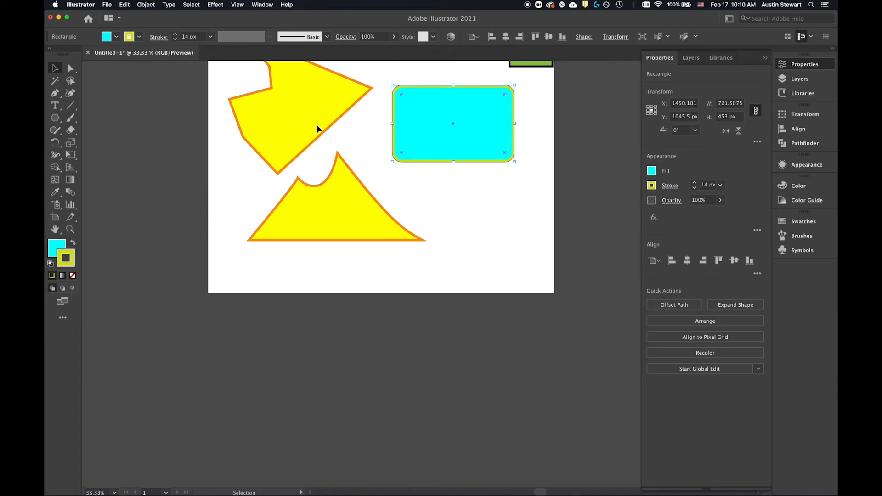
pyautogui.click(70, 93)
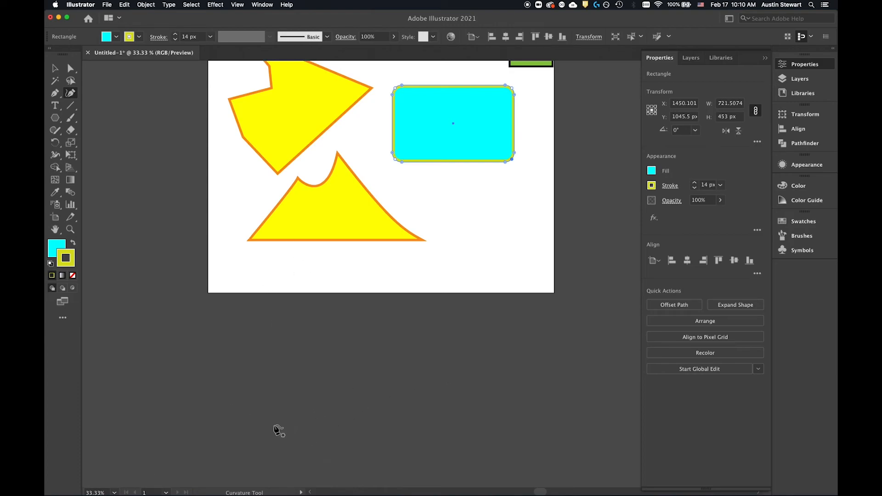
pyautogui.click(237, 395)
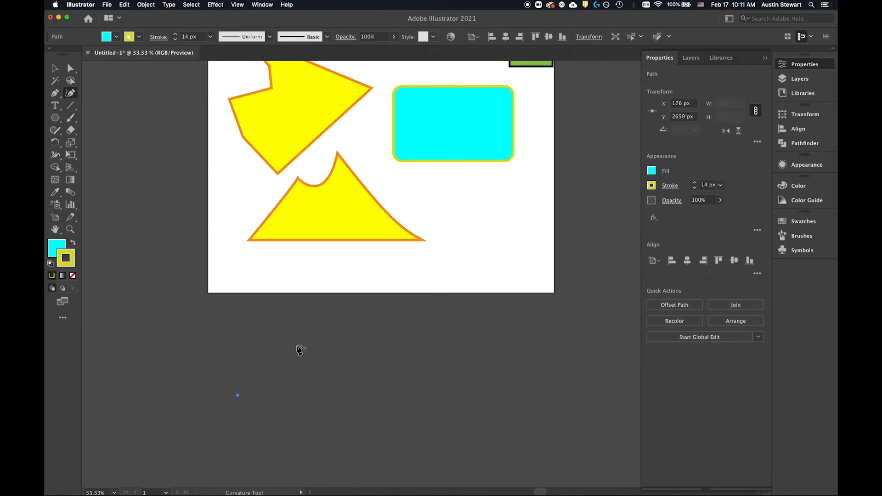
pyautogui.click(342, 369)
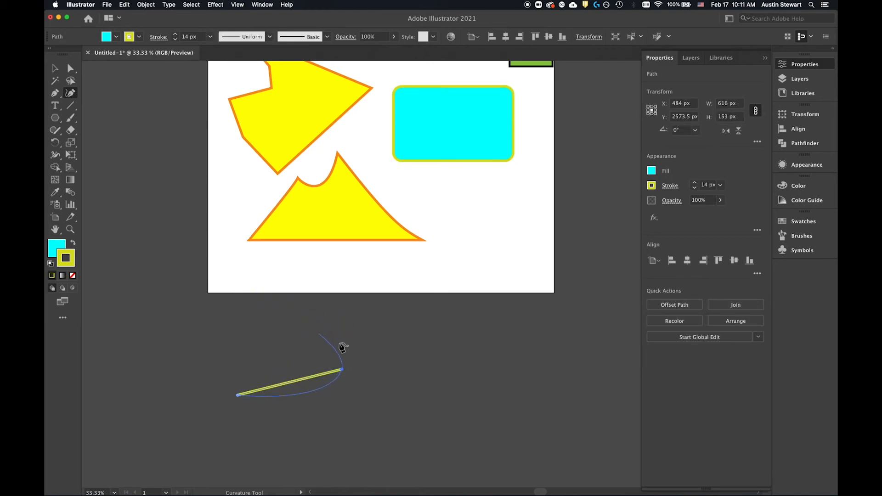
pyautogui.press('Escape')
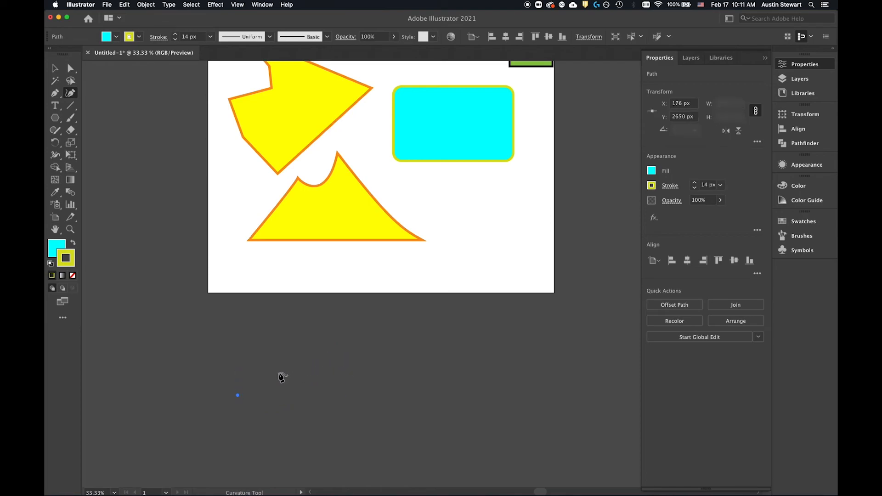
pyautogui.press('super+z')
# Step: Draw a closed, wavy cyan shape below the artboard with the Curvature tool, about 1878 px wide and 744 px high
pyautogui.click(248, 387)
pyautogui.click(443, 370)
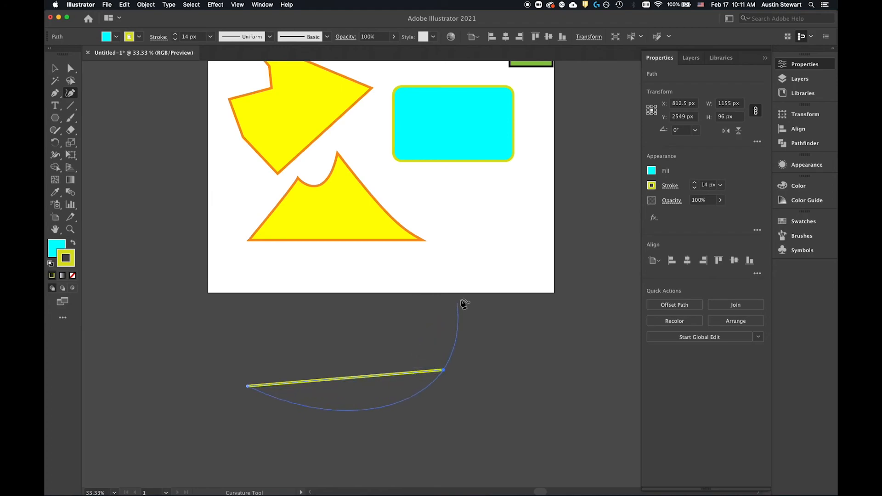
pyautogui.click(451, 403)
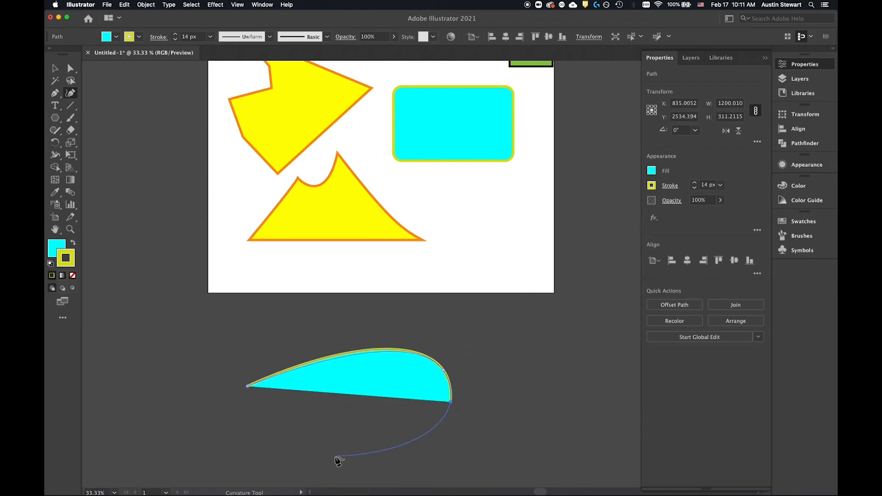
pyautogui.click(306, 439)
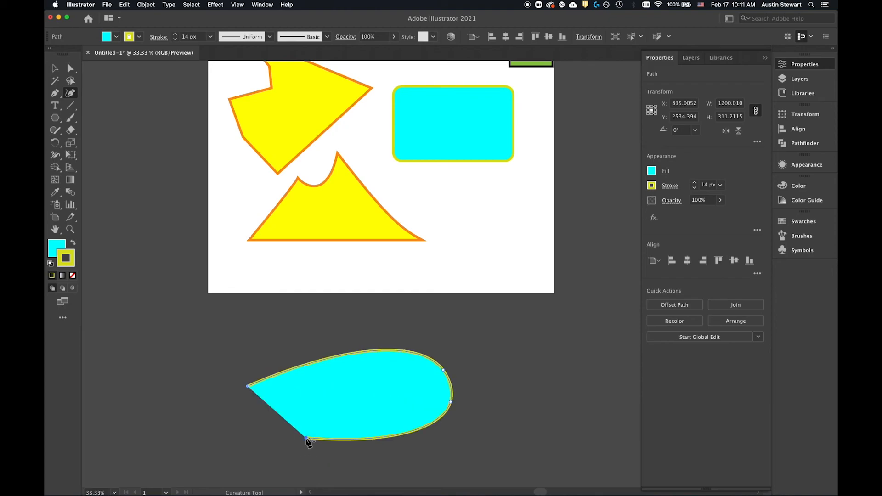
pyautogui.click(300, 475)
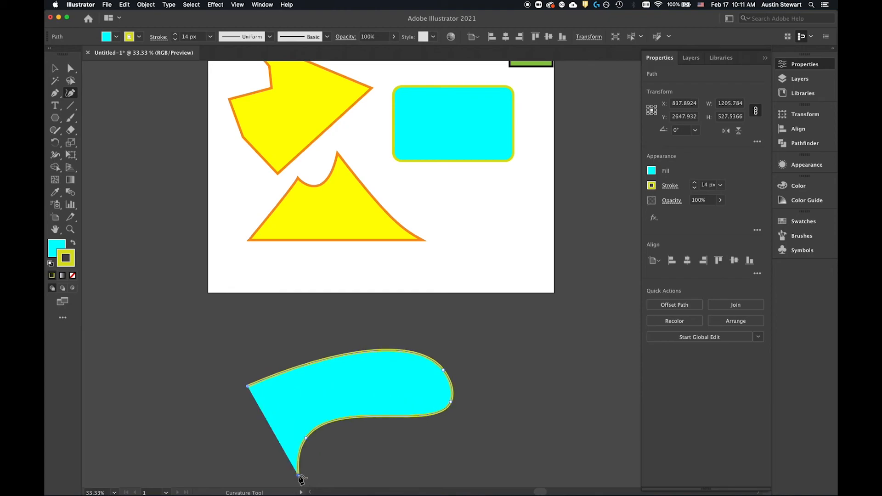
pyautogui.click(220, 438)
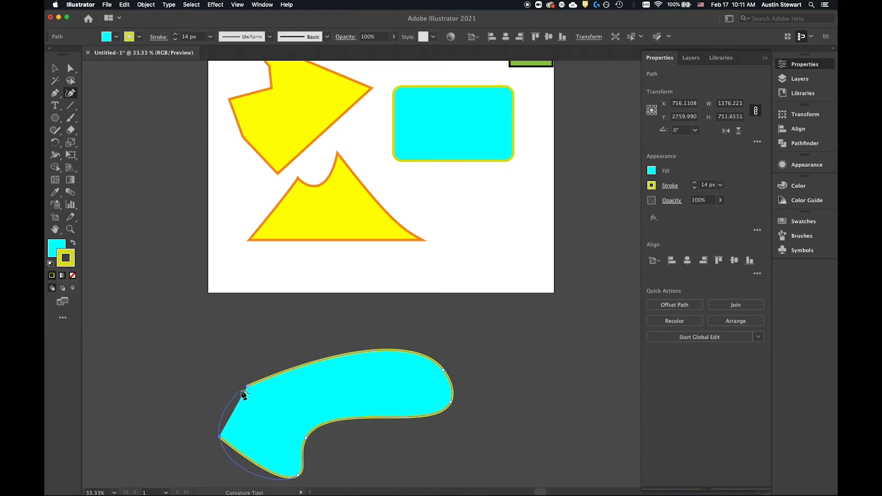
pyautogui.moveTo(131, 465); pyautogui.dragTo(151, 391)
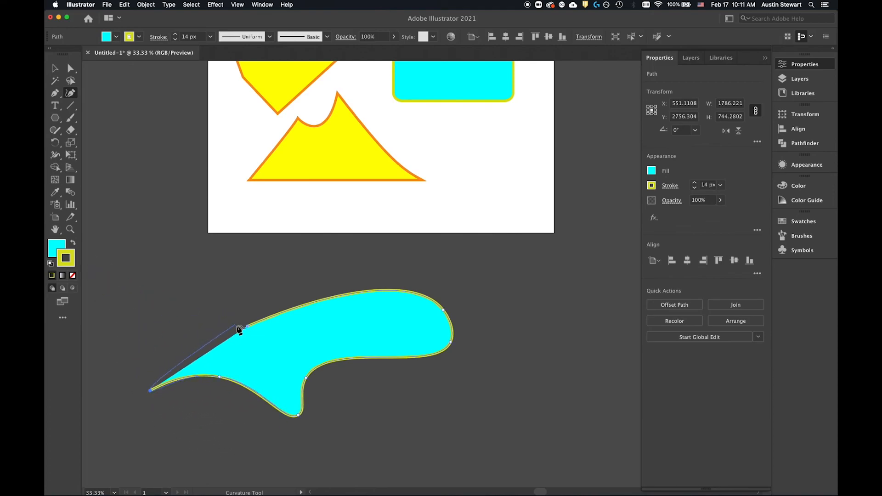
pyautogui.moveTo(136, 305); pyautogui.dragTo(157, 301)
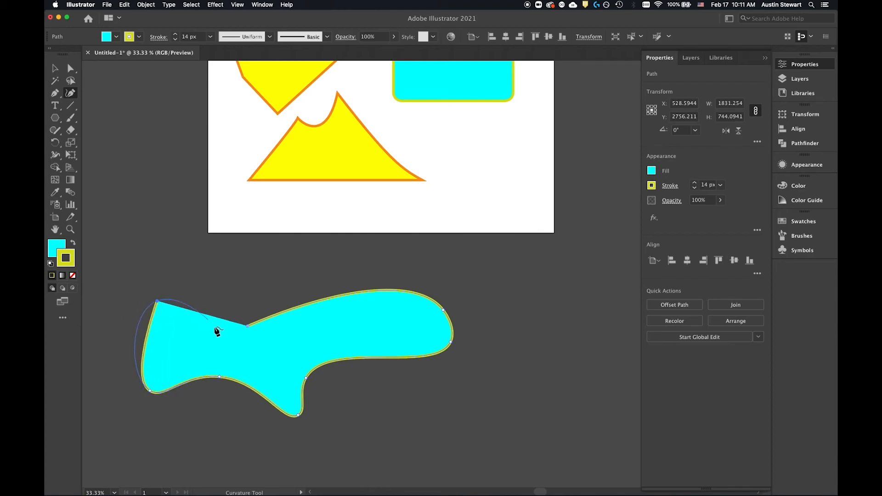
pyautogui.click(247, 327)
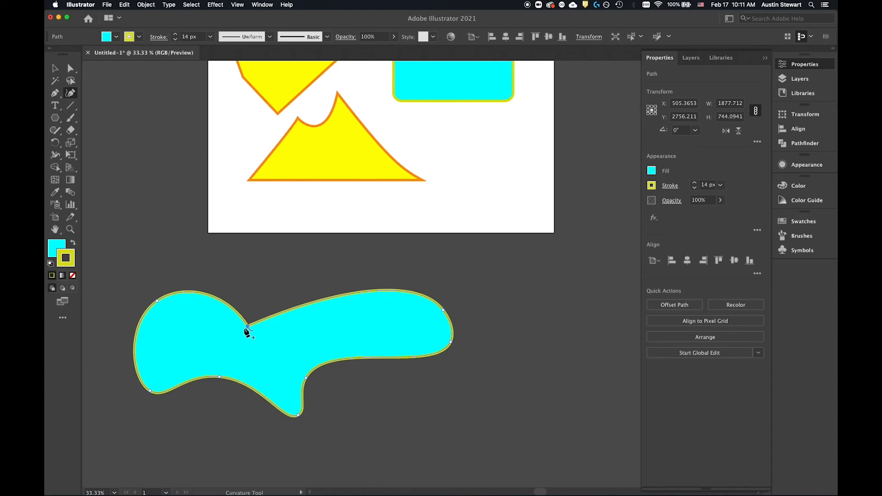
# Step: Reposition the wavy shape's notch, underside and end anchor points to form two wings around a central lobe, about 1954 by 803 px overall
pyautogui.moveTo(247, 327); pyautogui.dragTo(294, 321)
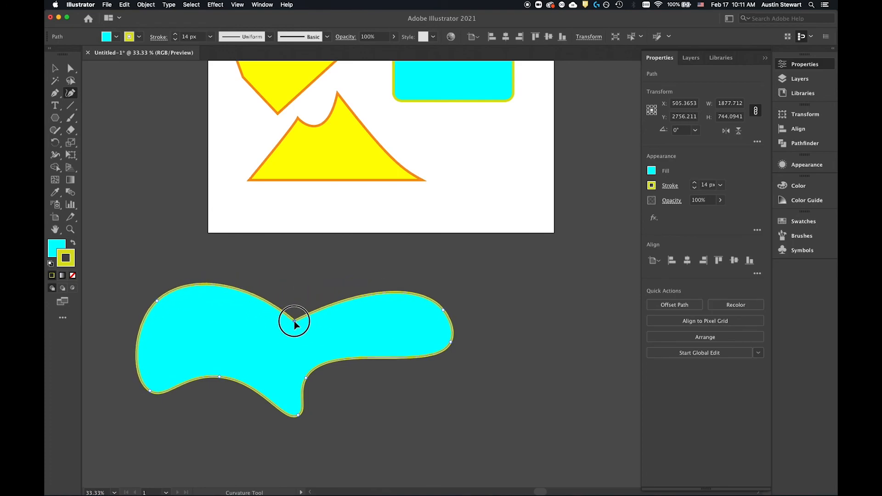
pyautogui.moveTo(306, 377); pyautogui.dragTo(345, 353)
pyautogui.moveTo(451, 342)
pyautogui.mouseDown()
pyautogui.moveTo(402, 331)
pyautogui.moveTo(463, 352)
pyautogui.mouseUp()
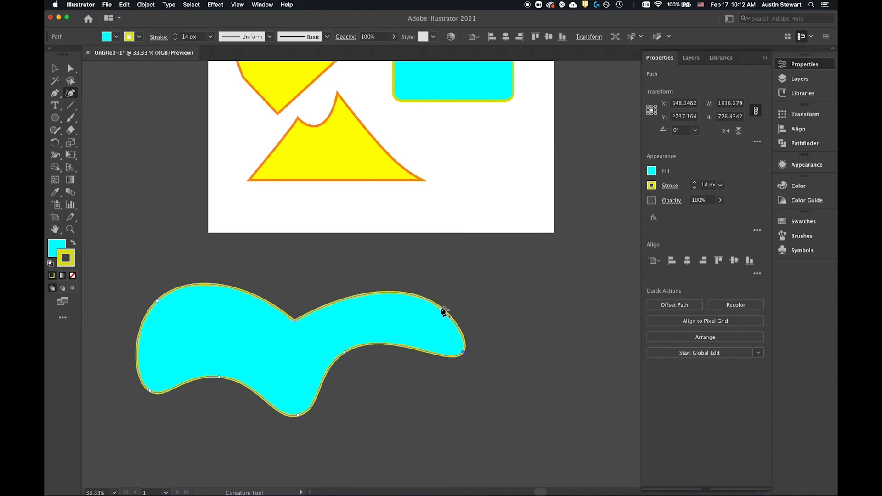
pyautogui.moveTo(444, 313); pyautogui.dragTo(456, 293)
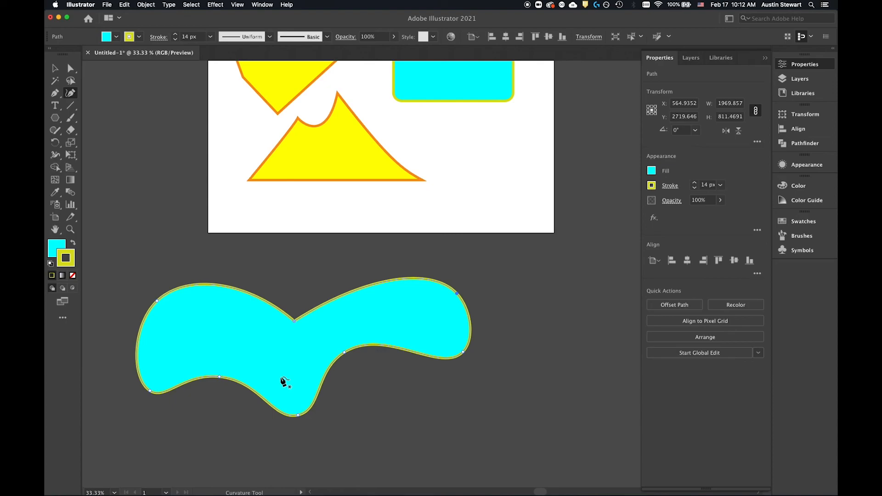
pyautogui.moveTo(346, 352); pyautogui.dragTo(380, 343)
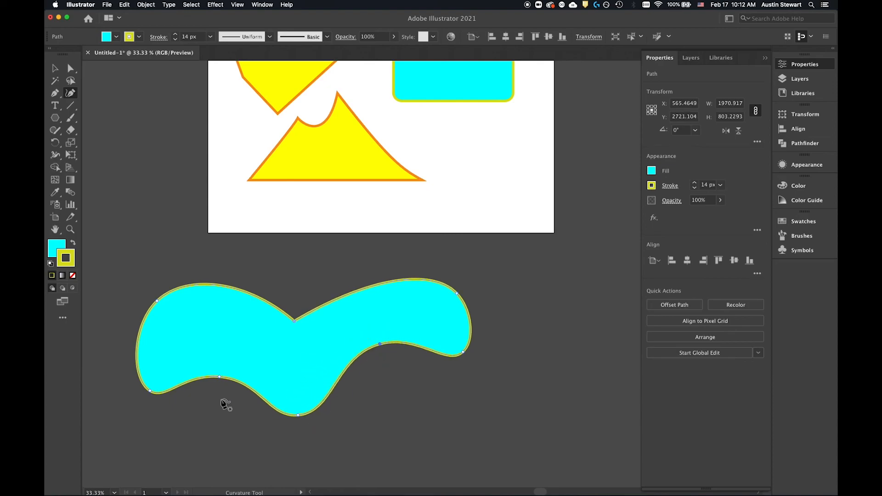
pyautogui.moveTo(219, 377); pyautogui.dragTo(216, 359)
pyautogui.moveTo(151, 392); pyautogui.dragTo(149, 372)
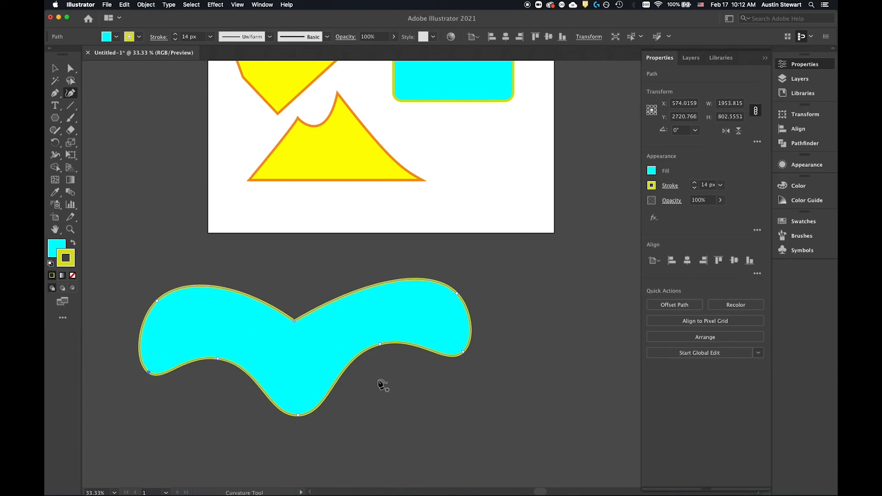
# Step: Delete the anchor point at the winged shape's upper notch with the Pen tool, and undo the deletion
pyautogui.click(57, 94)
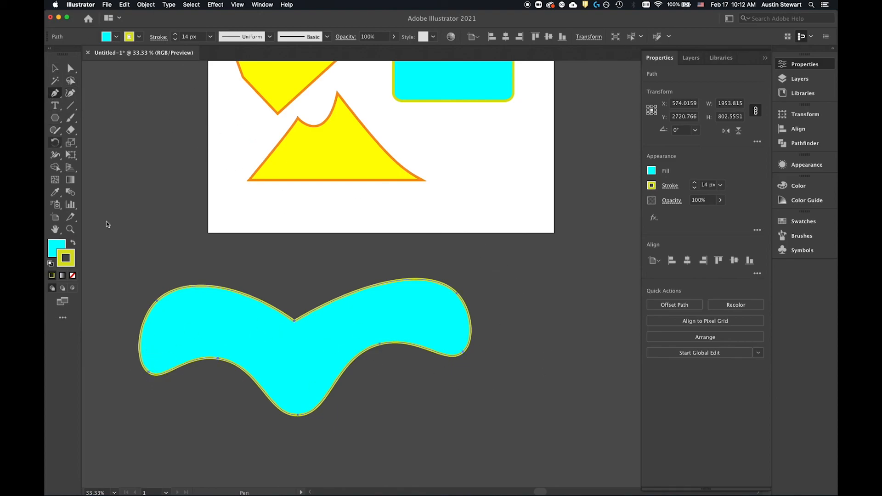
pyautogui.click(294, 321)
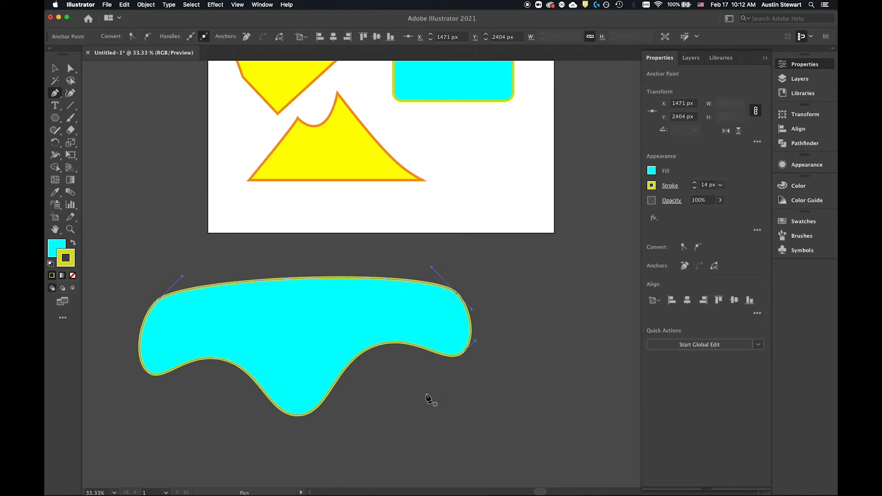
pyautogui.press('super+z')
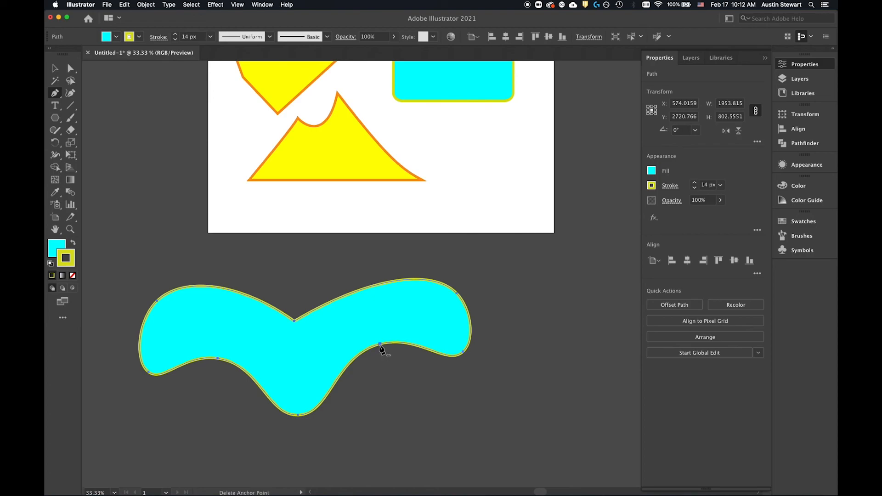
# Step: Select the anchor at X 1016 px, Y 2702 px under the right wing and swing its right handle independently downward, making a sharp corner
pyautogui.press('a')
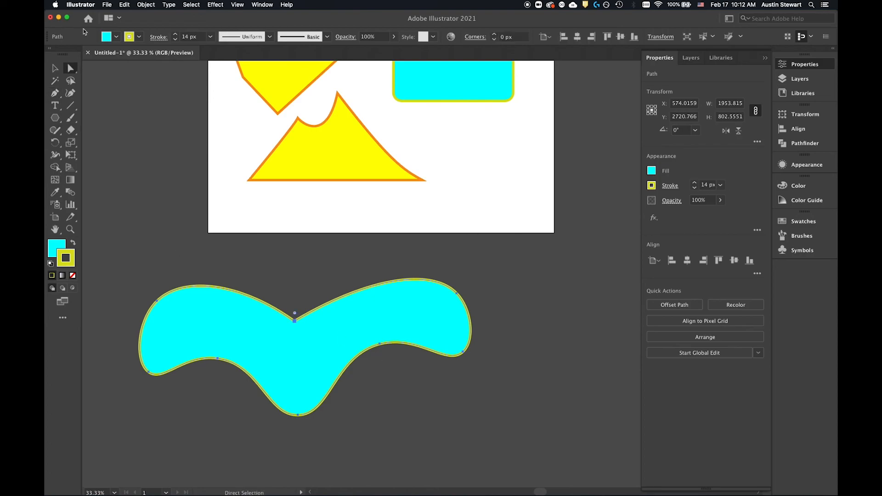
pyautogui.click(381, 345)
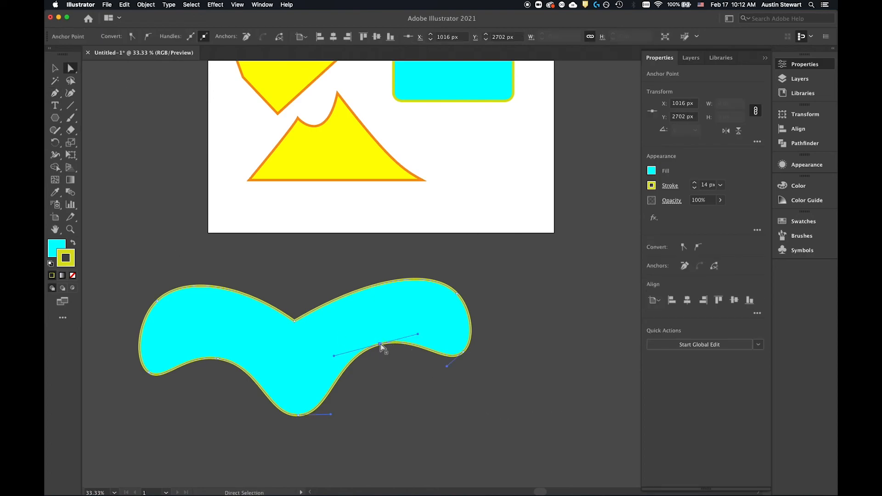
pyautogui.moveTo(428, 348); pyautogui.dragTo(417, 331)
pyautogui.press('p')
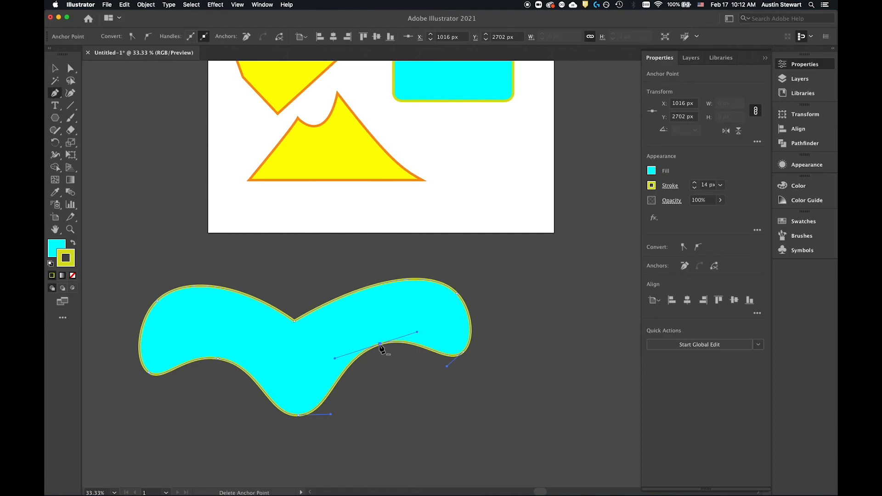
pyautogui.moveTo(417, 333); pyautogui.dragTo(403, 399)
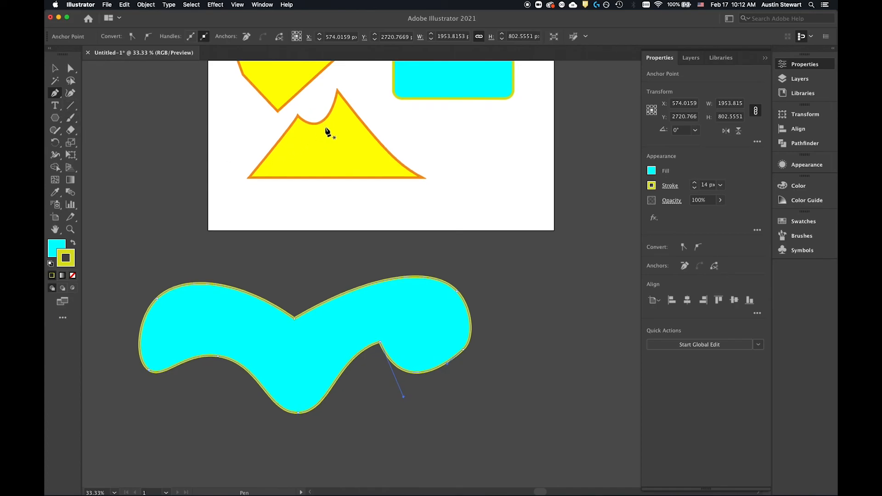
# Step: Using Direct Selection, pull the cyan rounded rectangle's corner anchor points outward into an irregular shape about 895 px wide and 786 px high
pyautogui.scroll(10, 328, 132)
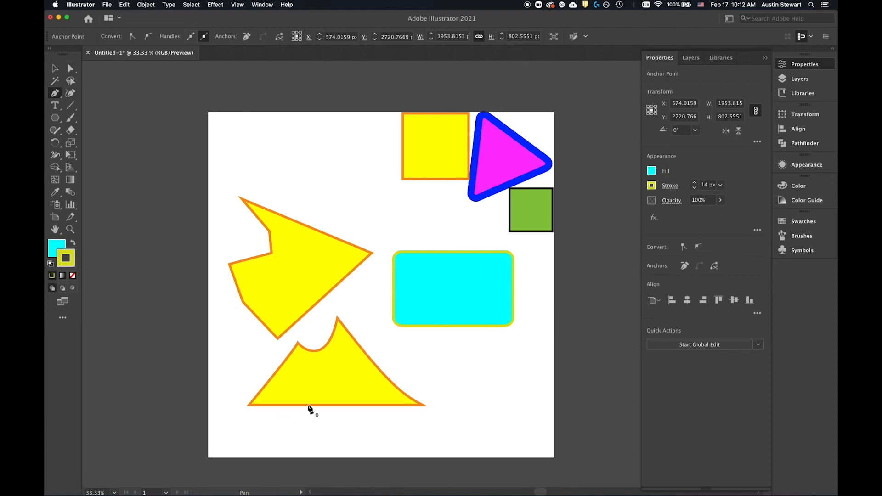
pyautogui.click(70, 68)
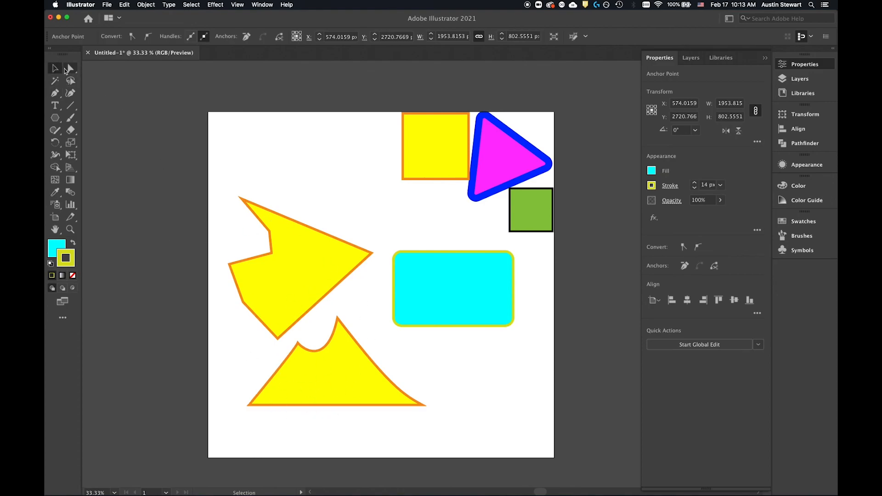
pyautogui.click(435, 258)
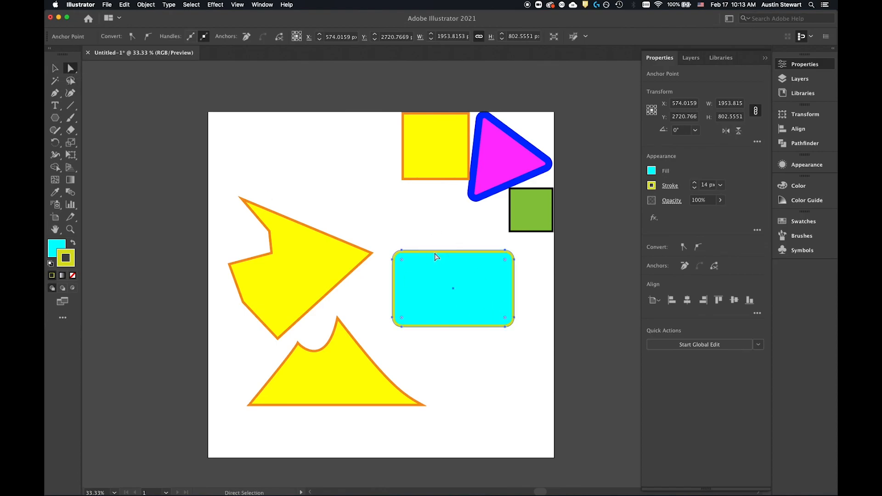
pyautogui.click(402, 252)
pyautogui.moveTo(402, 253); pyautogui.dragTo(407, 230)
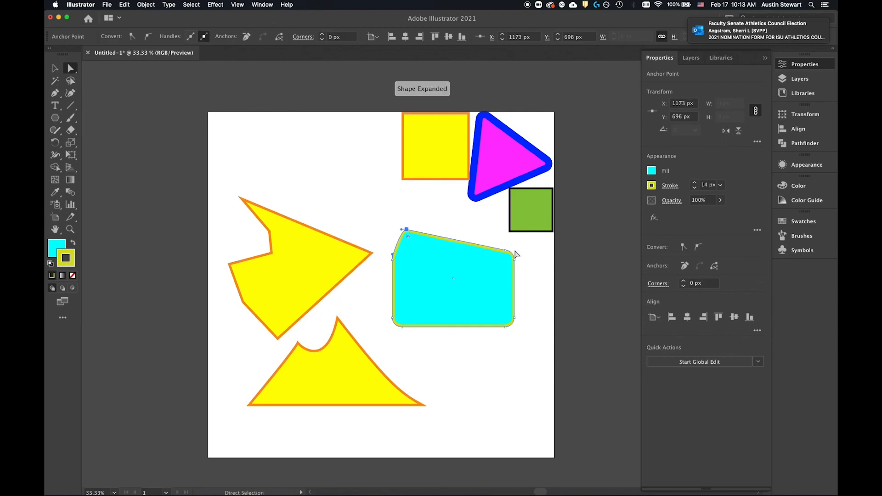
pyautogui.moveTo(506, 254); pyautogui.dragTo(544, 274)
pyautogui.moveTo(515, 320); pyautogui.dragTo(482, 365)
# Step: Try to add an anchor point on the cyan shape's upper-left peak, and delete that peak's existing anchor with the Pen tool
pyautogui.click(55, 93)
pyautogui.press('+')
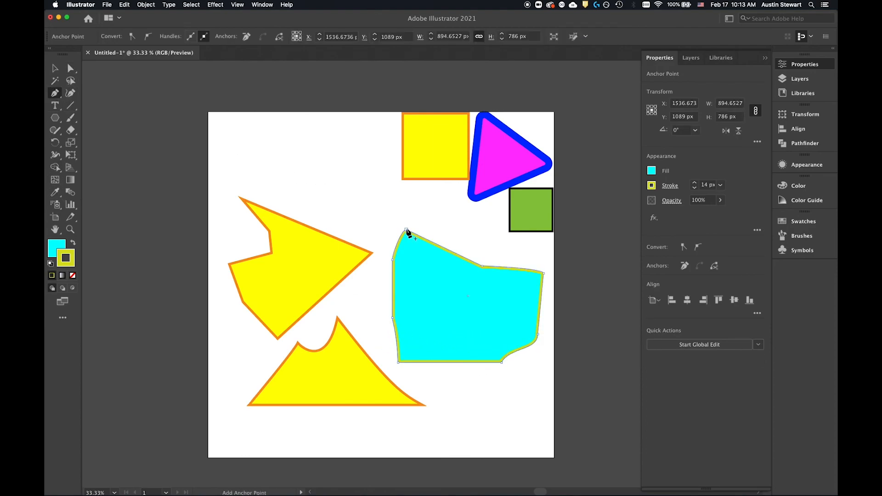
pyautogui.click(406, 233)
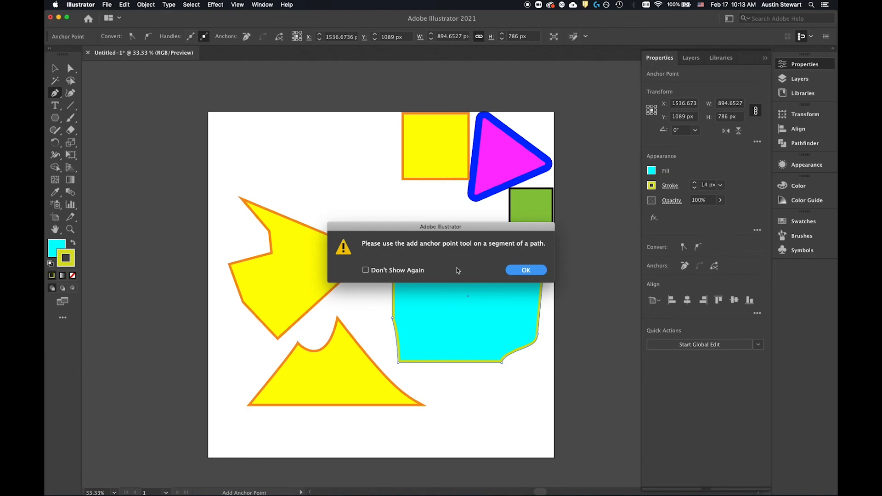
pyautogui.click(526, 271)
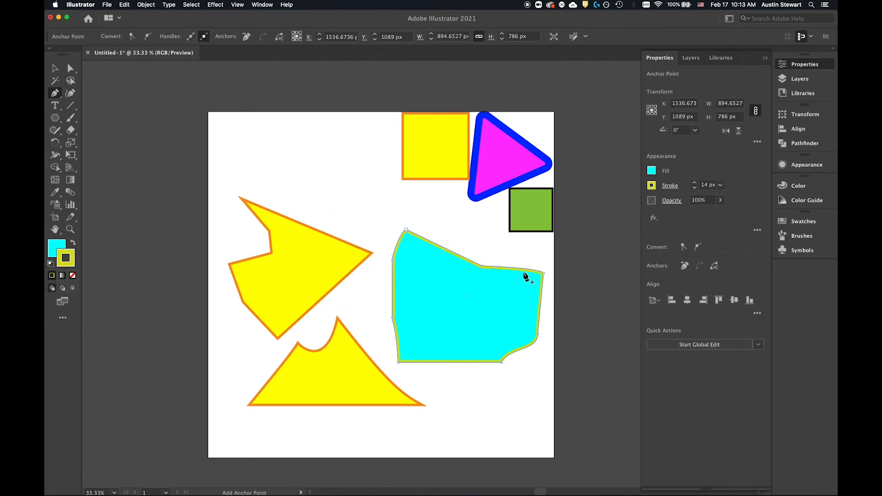
pyautogui.click(409, 230)
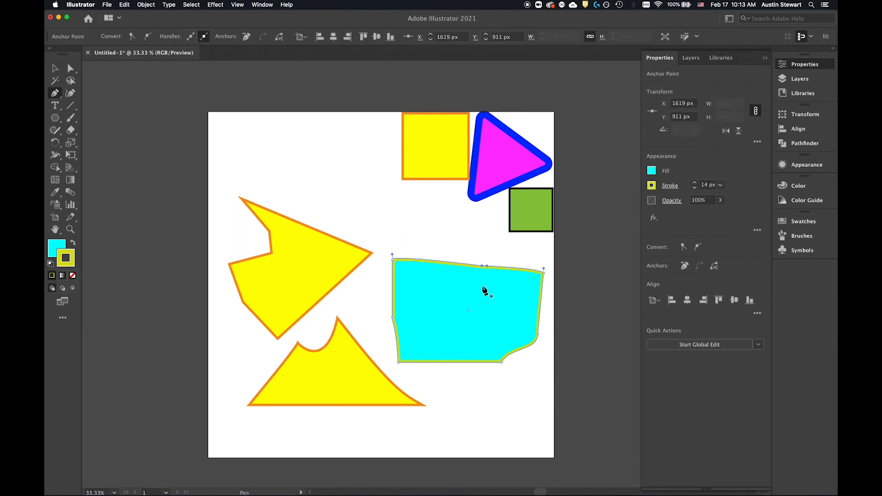
# Step: Using Direct Selection, curve the cyan shape's top edge into a dip and bump, moving its upper anchors to X 1172, Y 885 px and X 1925, Y 966 px
pyautogui.scroll(-1, 437, 312)
pyautogui.scroll(2, 437, 313)
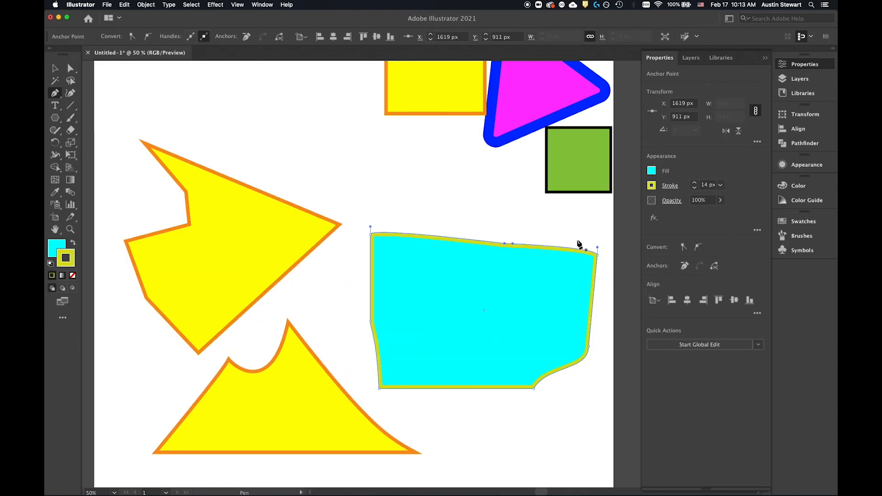
pyautogui.click(55, 68)
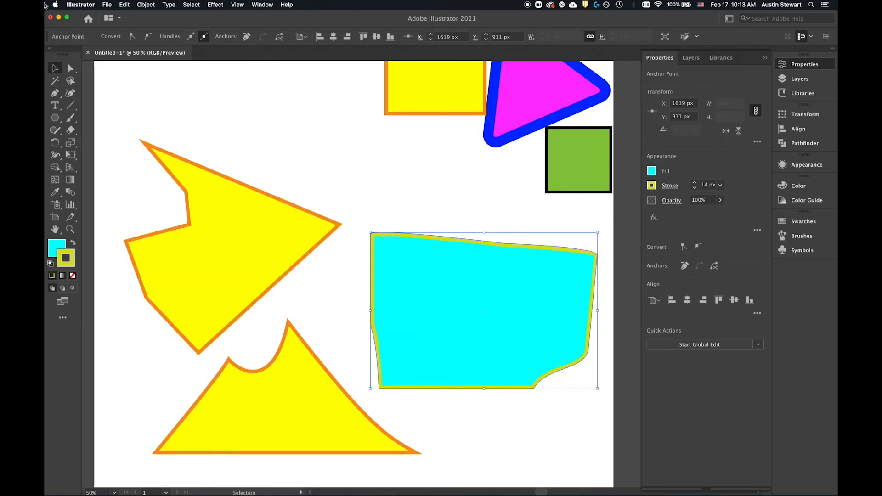
pyautogui.click(70, 68)
pyautogui.moveTo(512, 248); pyautogui.dragTo(509, 234)
pyautogui.moveTo(599, 260); pyautogui.dragTo(582, 256)
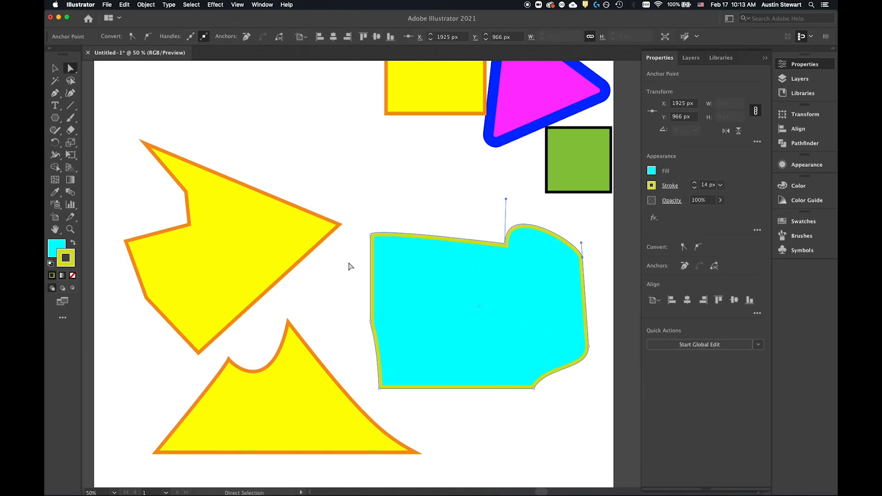
pyautogui.moveTo(370, 236); pyautogui.dragTo(471, 289)
pyautogui.click(392, 237)
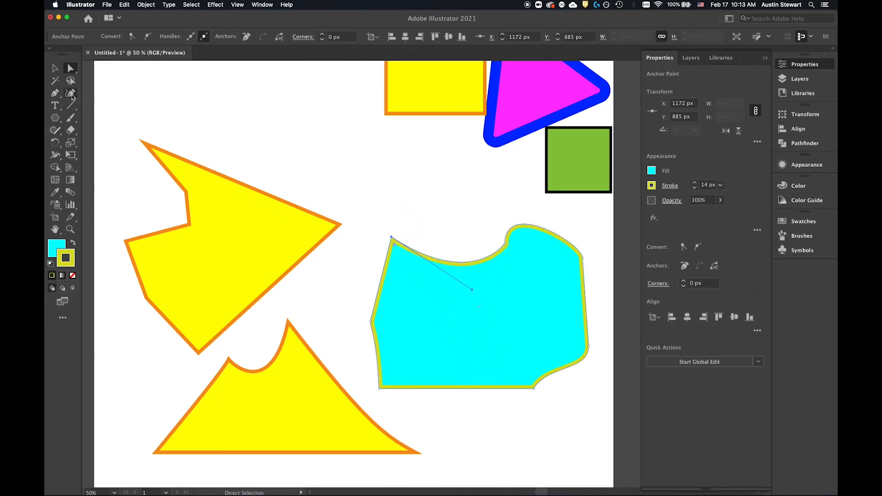
# Step: With the Curvature tool, deepen the cyan shape's upper dip, raise its left peak slightly, and reshape the right bump, leaving the shape about 673 px high
pyautogui.click(70, 94)
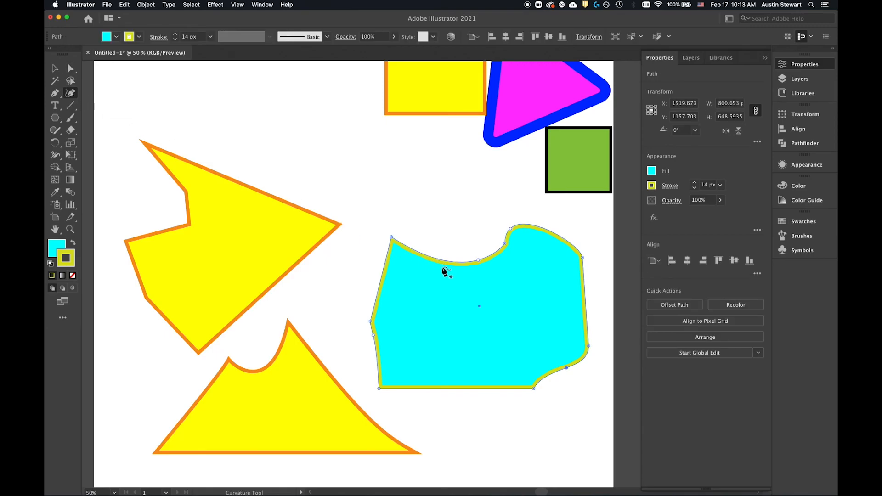
pyautogui.moveTo(478, 263); pyautogui.dragTo(481, 276)
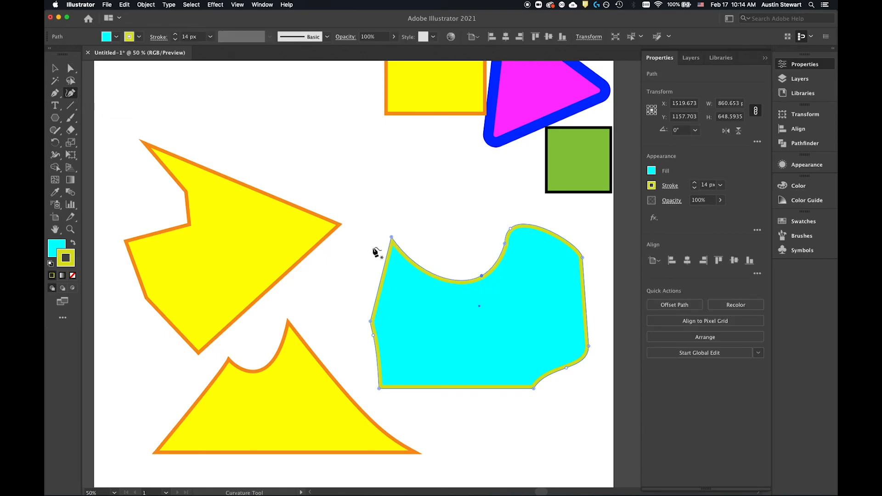
pyautogui.moveTo(391, 238)
pyautogui.mouseDown()
pyautogui.moveTo(398, 221)
pyautogui.moveTo(398, 244)
pyautogui.moveTo(391, 230)
pyautogui.mouseUp()
pyautogui.moveTo(504, 244); pyautogui.dragTo(515, 213)
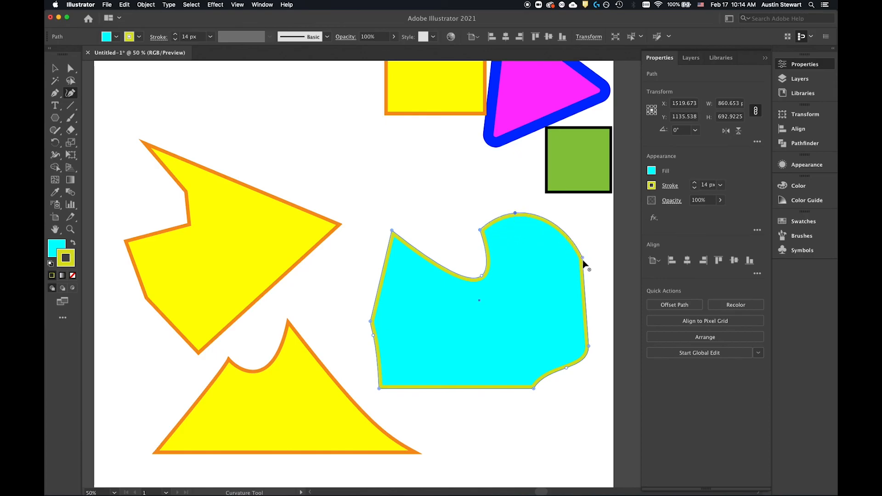
pyautogui.moveTo(582, 256)
pyautogui.mouseDown()
pyautogui.moveTo(591, 253)
pyautogui.moveTo(582, 254)
pyautogui.mouseUp()
pyautogui.click(519, 215)
pyautogui.moveTo(519, 215); pyautogui.dragTo(541, 221)
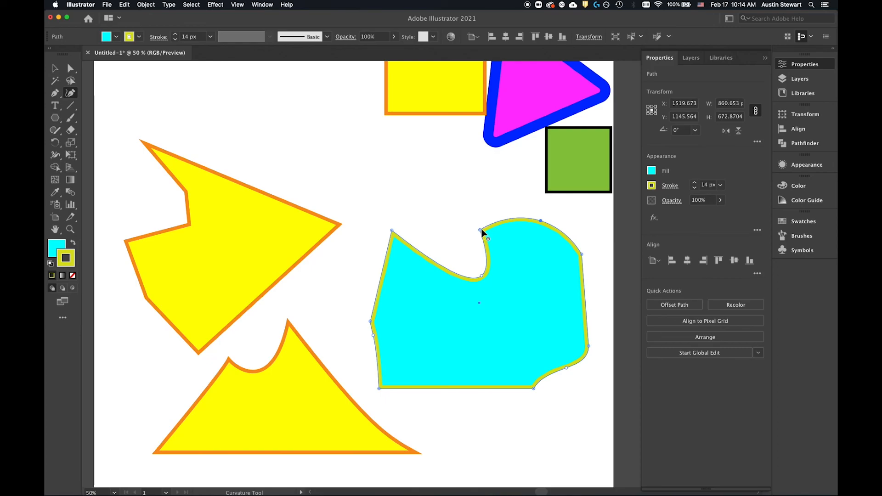
# Step: With the Curvature tool, smooth the corner anchor between the cyan shape's dip and right bump, shift it slightly down-right, and convert it back to a corner
pyautogui.doubleClick(480, 230)
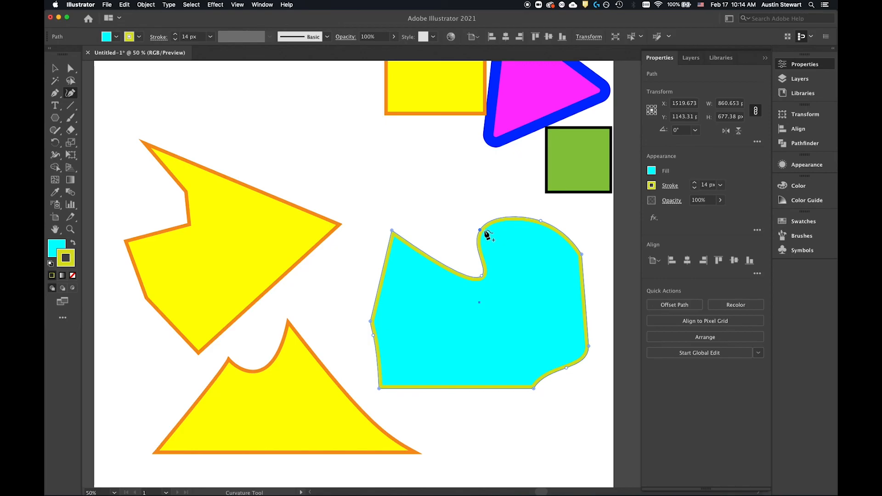
pyautogui.moveTo(480, 229); pyautogui.dragTo(491, 236)
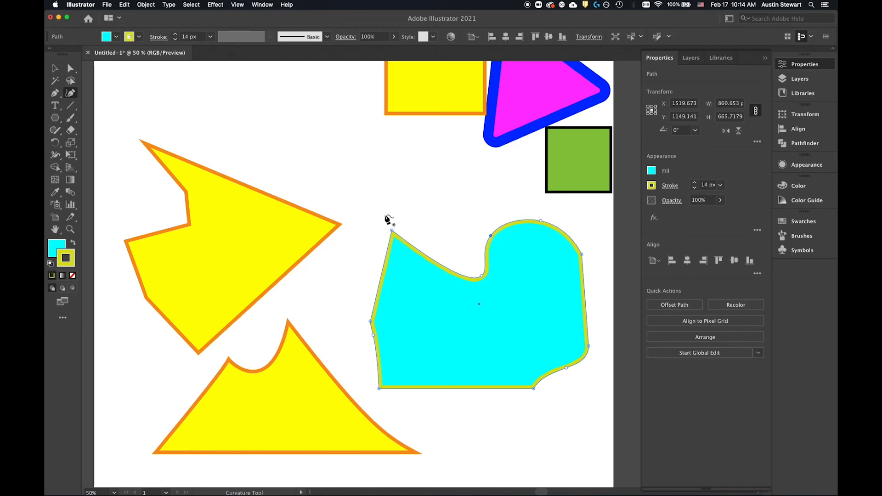
pyautogui.doubleClick(492, 236)
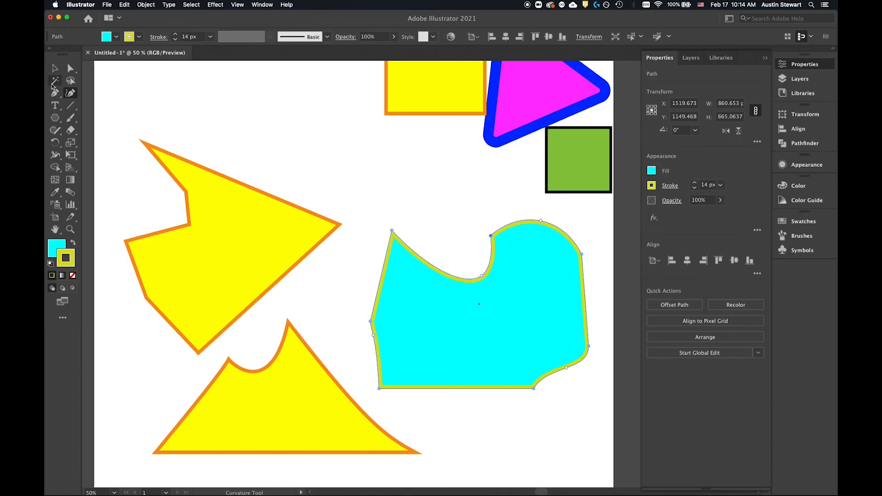
# Step: Zoom out to 25% to show the whole artboard and activate the Polygon tool from the shape tools
pyautogui.press('p')
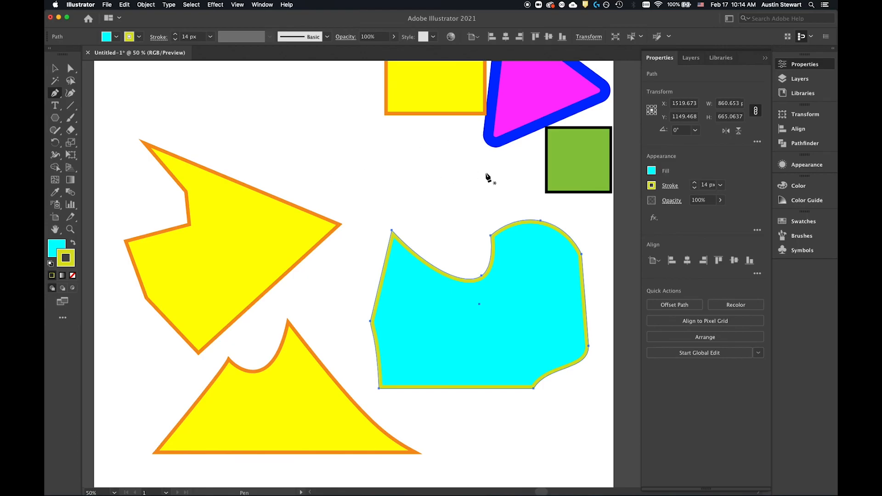
pyautogui.keyDown('alt'); pyautogui.scroll(-2, 430, 206); pyautogui.keyUp('alt')
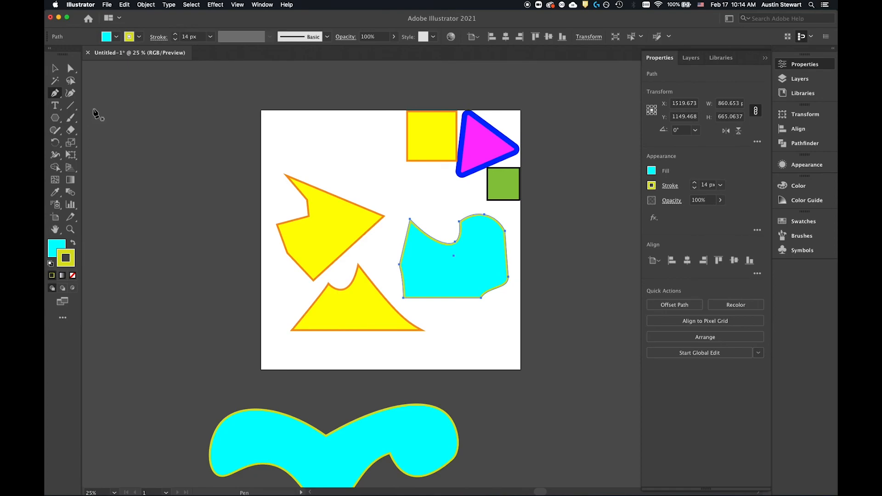
pyautogui.click(55, 118)
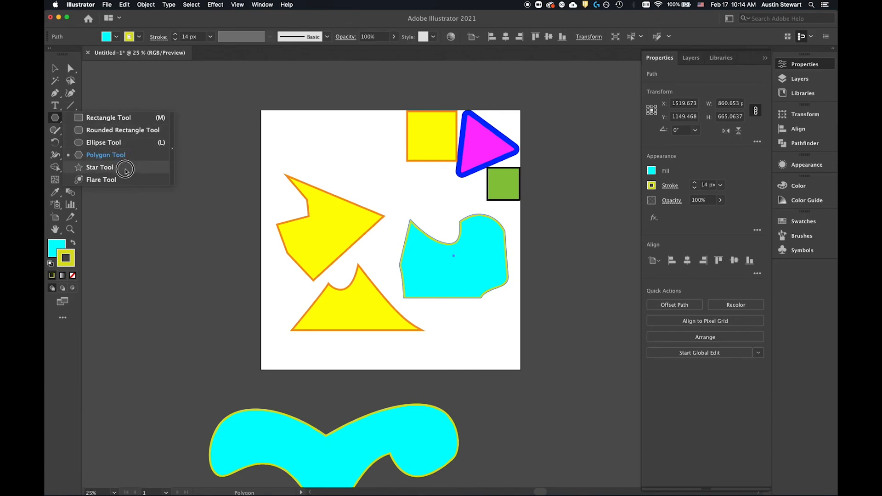
pyautogui.click(55, 118)
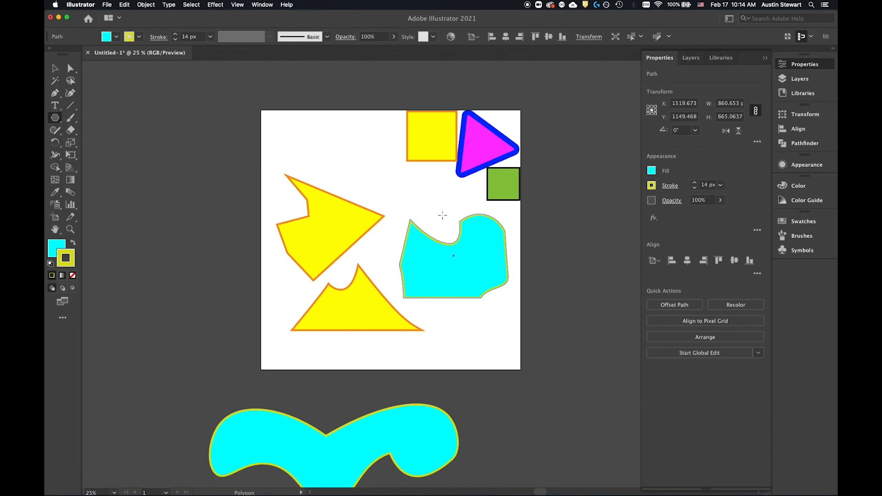